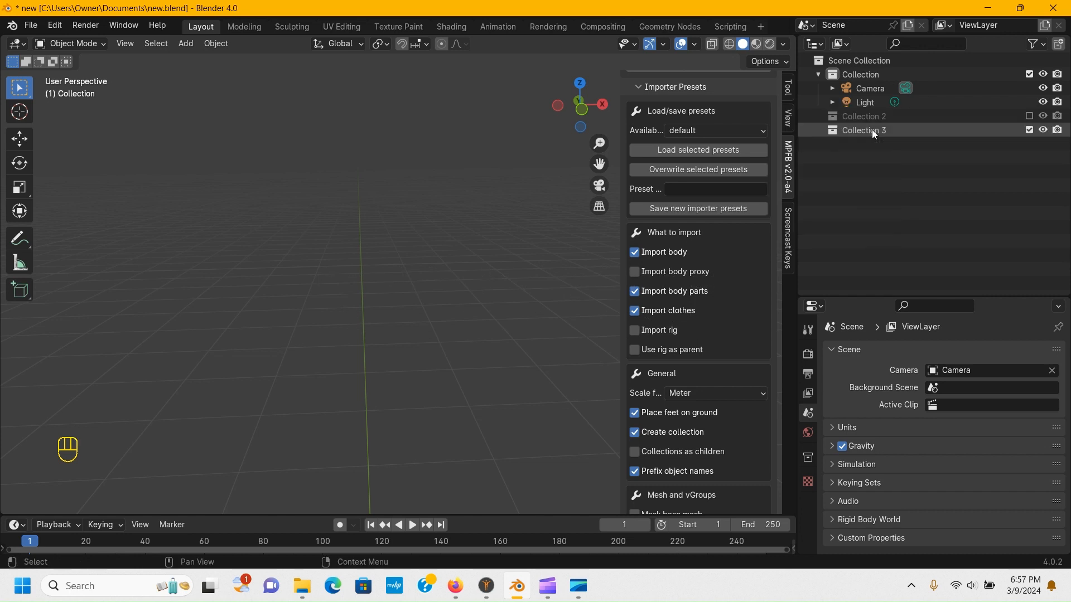
Step: Import the FBX files Idle.fbx and Running(3).fbx from the Downloads folder into Collection 3
click(872, 130)
click(32, 27)
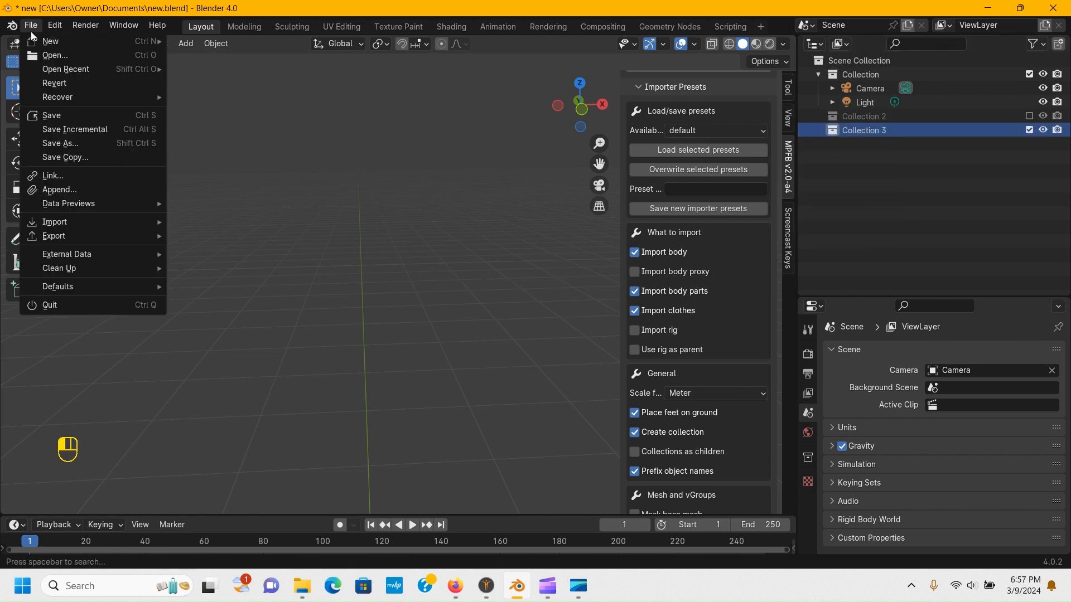
mouse_move(159, 229)
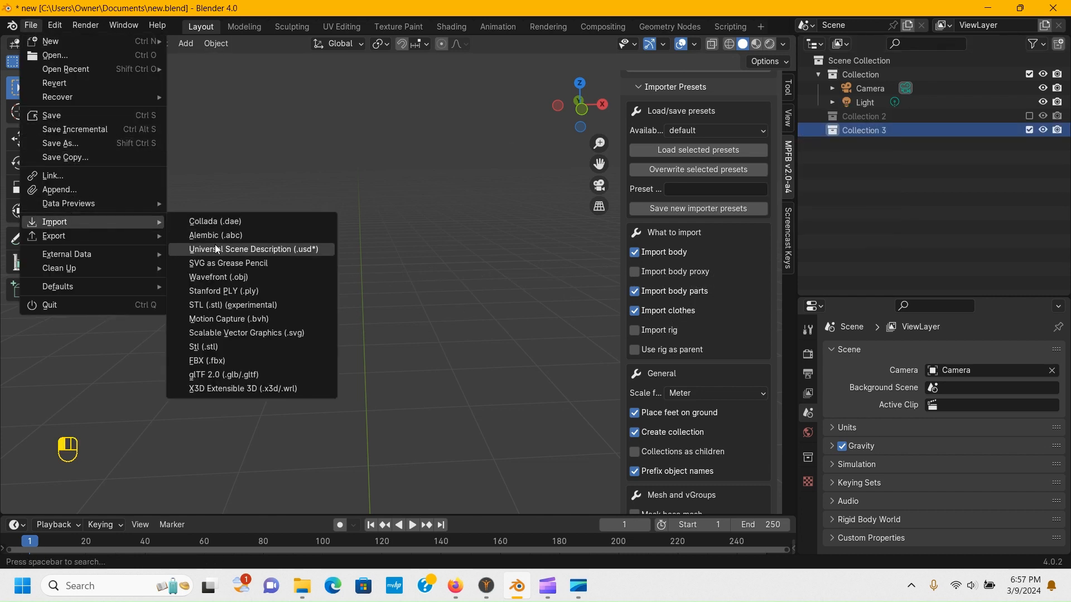
click(210, 363)
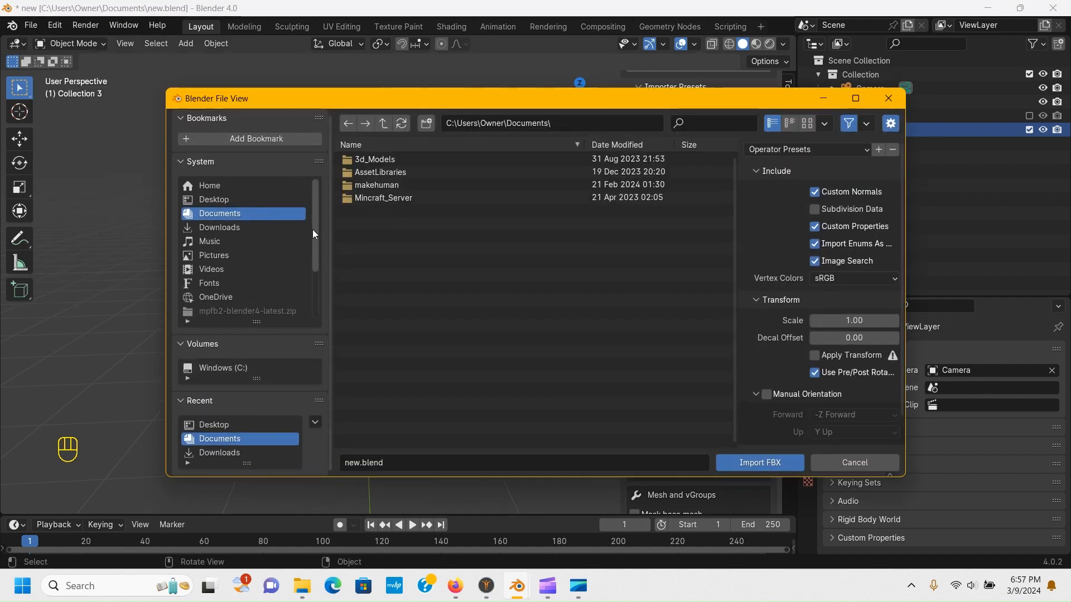
mouse_move(316, 249)
mouse_down()
mouse_move(311, 296)
mouse_move(331, 246)
mouse_up()
click(256, 229)
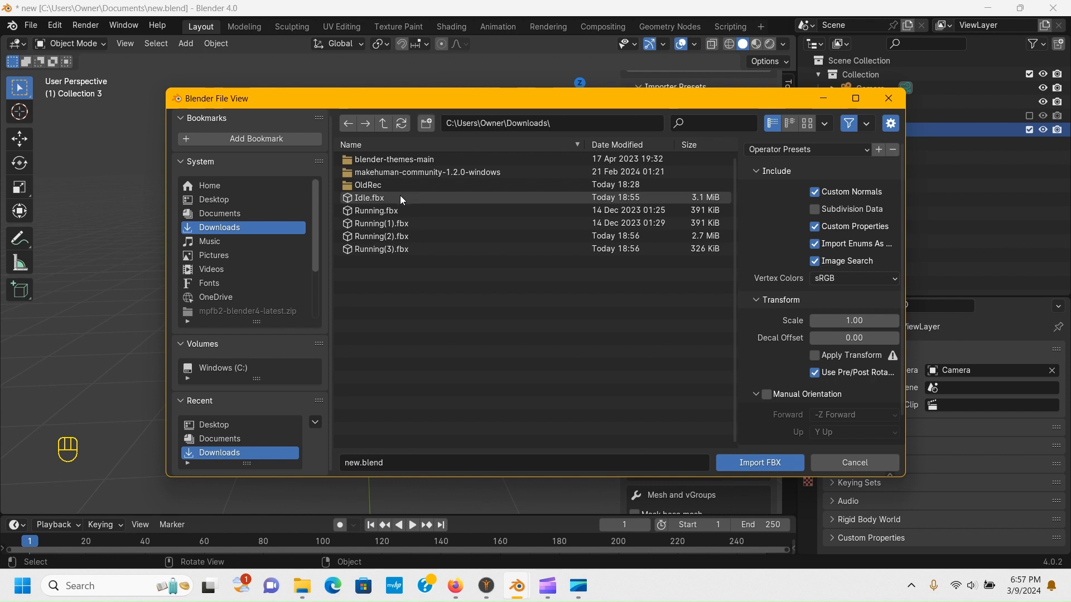
click(400, 196)
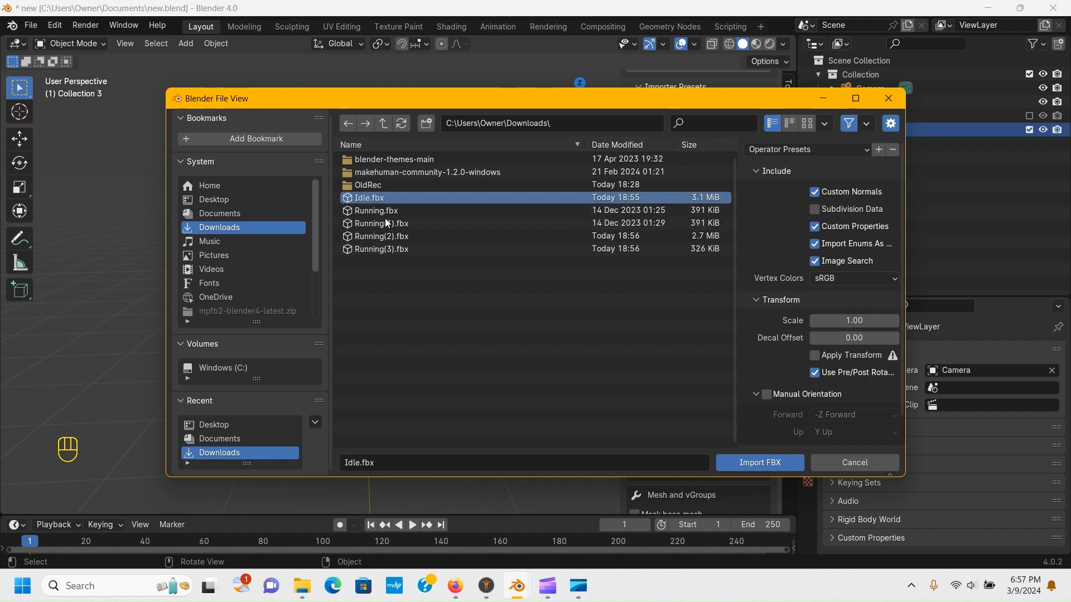
ctrl+click(385, 249)
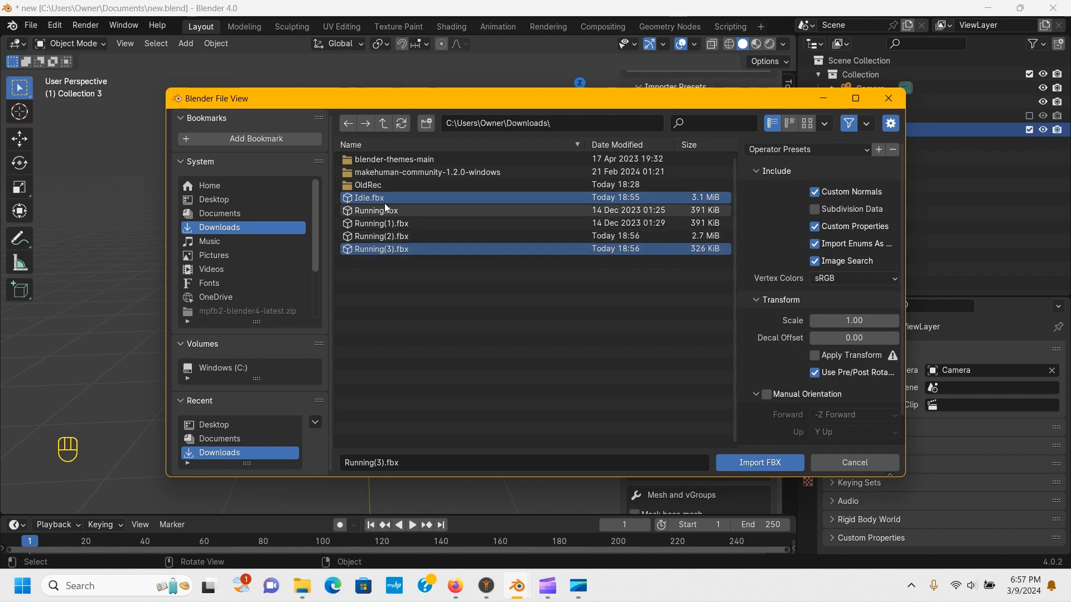
click(755, 464)
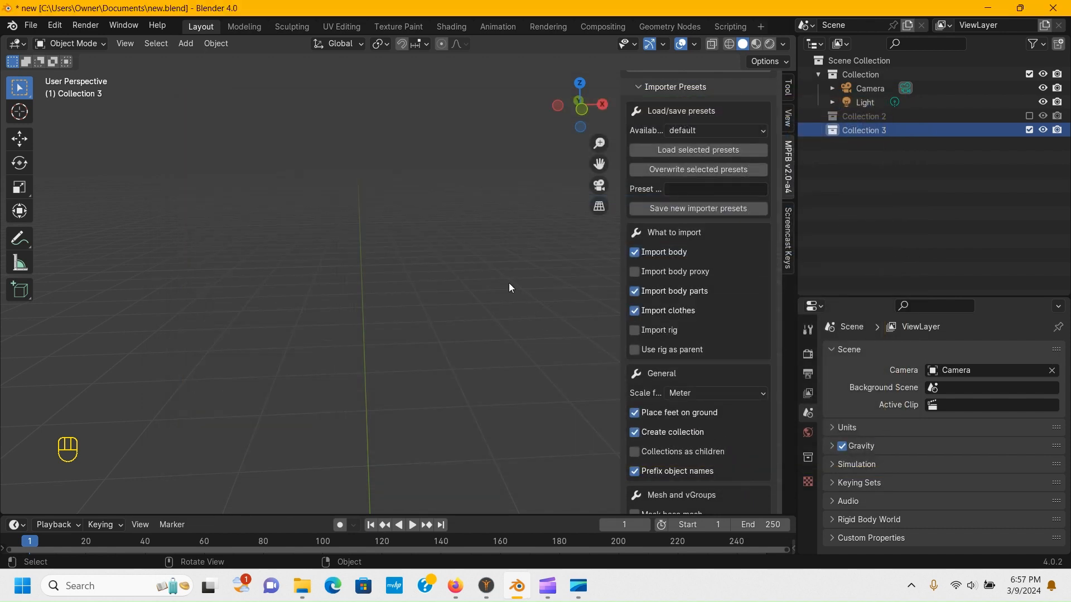
Step: Examine the imported character and the second armature overlapping it from several angles
middle_drag(472, 250, 386, 292)
scroll(437, 315, up, 4)
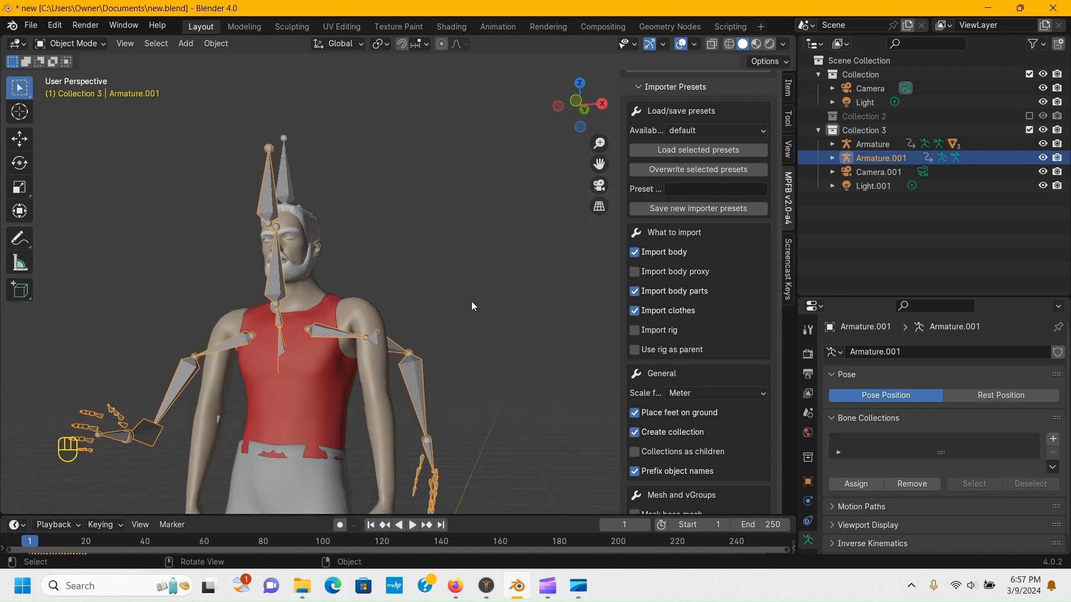
scroll(471, 301, down, 3)
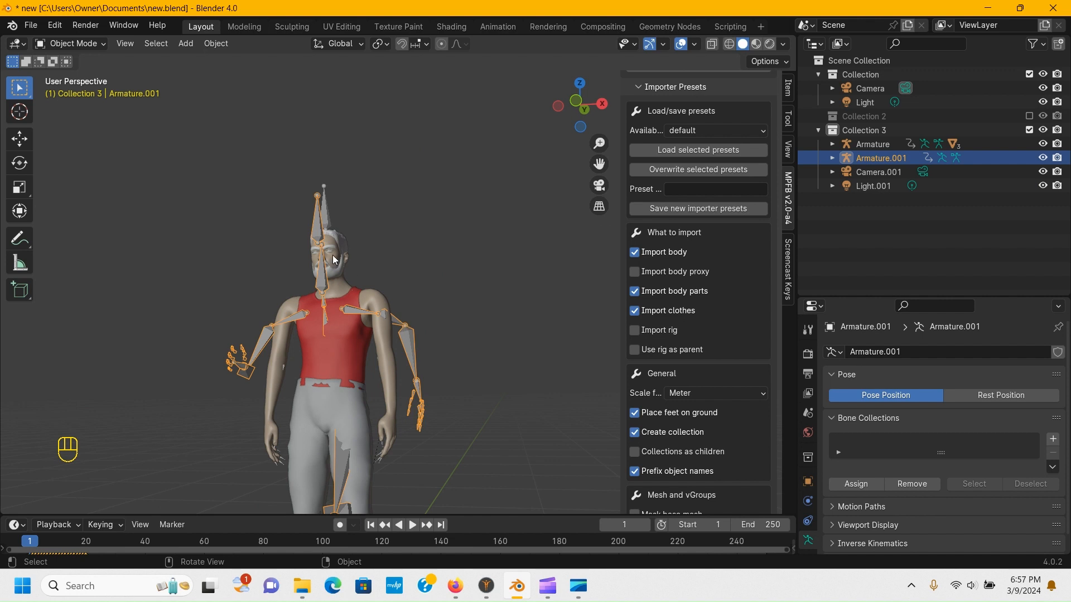
click(351, 351)
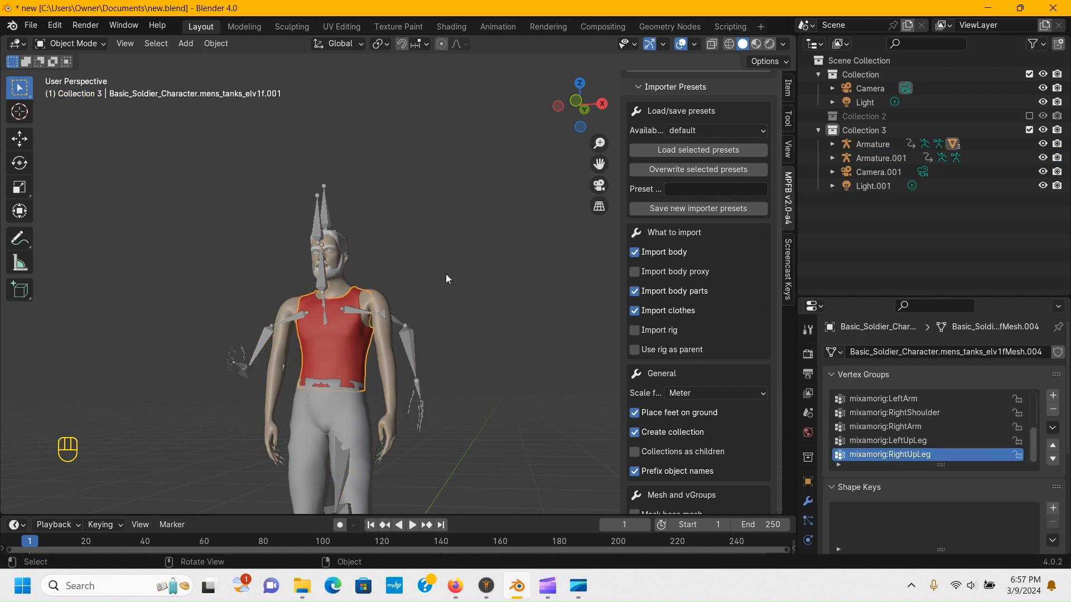
click(420, 324)
click(411, 350)
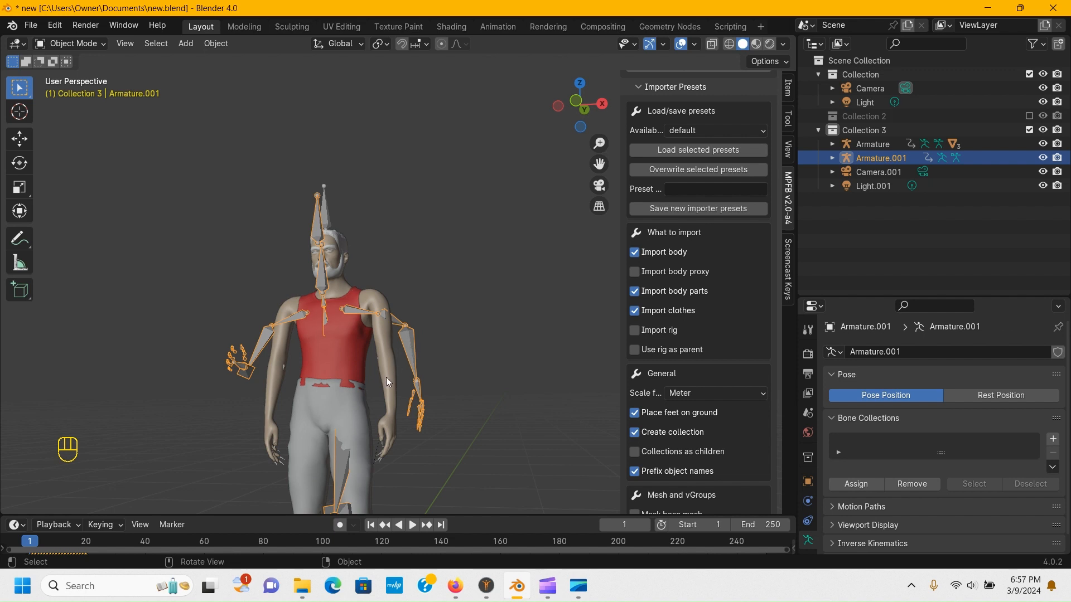
middle_drag(386, 377, 399, 276)
scroll(420, 288, up, 3)
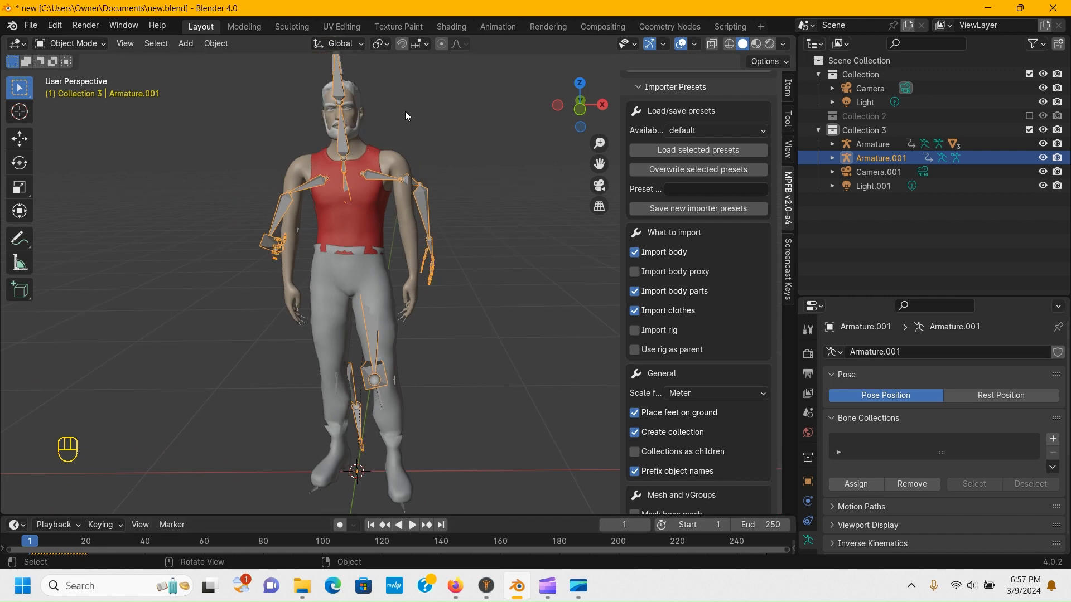
scroll(385, 137, up, 3)
middle_drag(377, 145, 373, 157)
scroll(373, 156, down, 3)
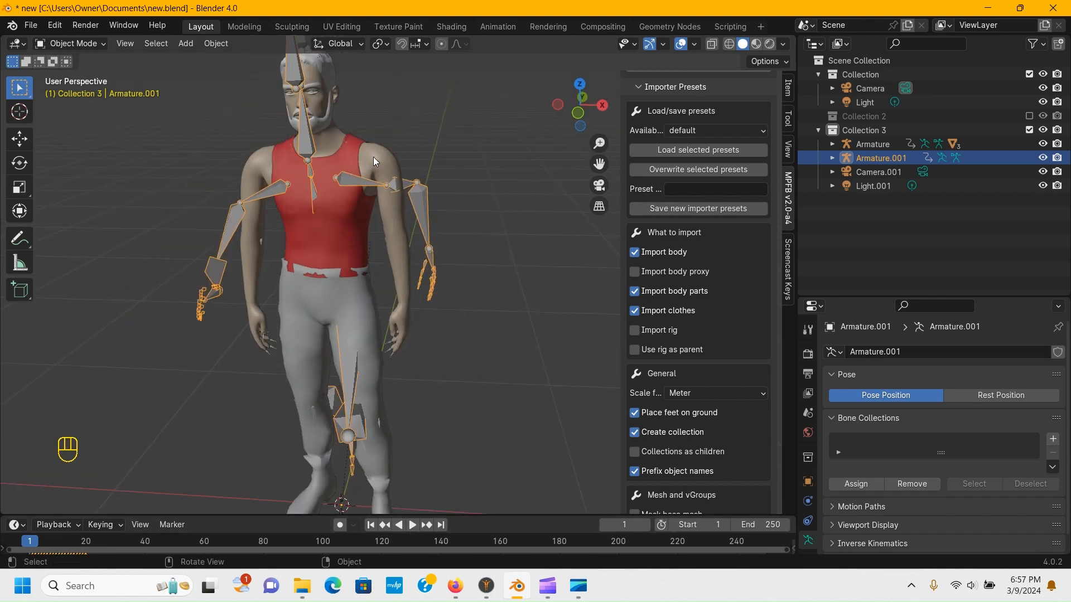
Step: Play the animation briefly with both armatures shown, and hide Armature.001 in the viewport
click(411, 525)
click(411, 524)
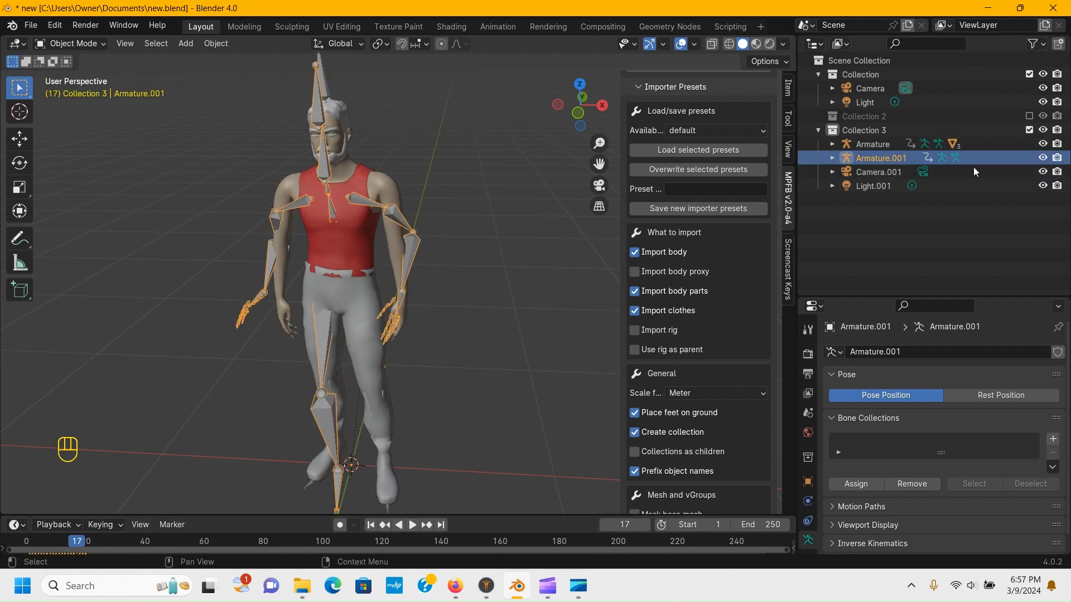
click(1041, 158)
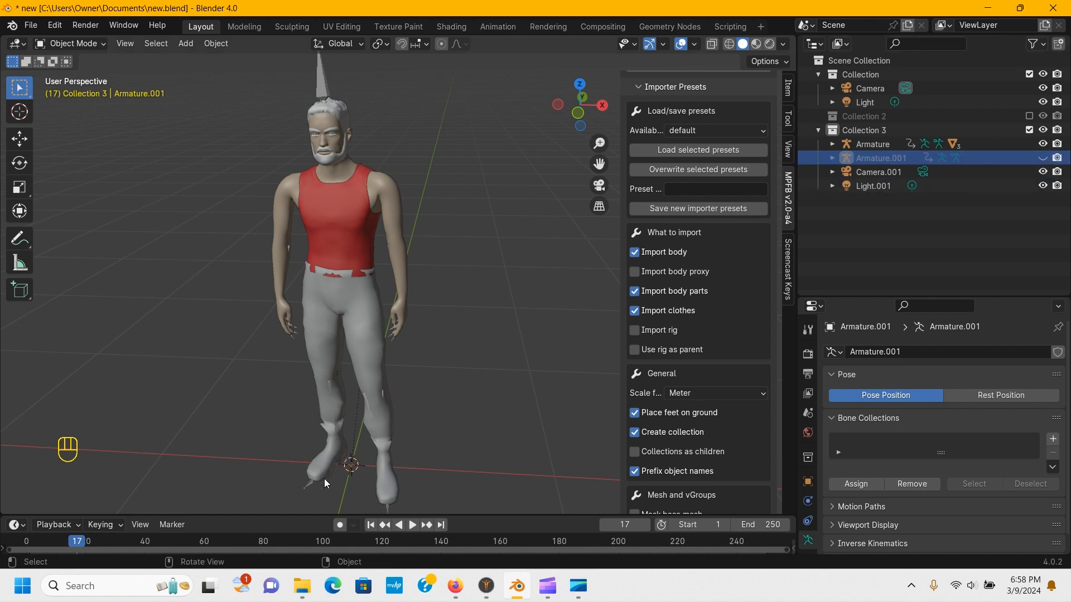
Step: Play back the character's idle animation, examine its movement, and return the timeline to frame 11
click(413, 525)
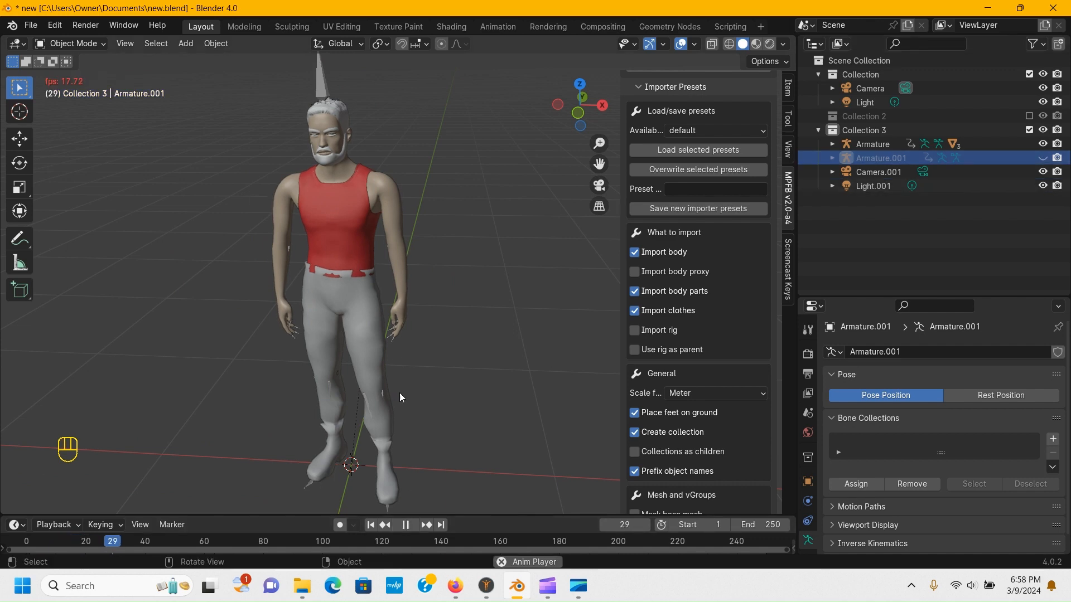
scroll(374, 232, up, 5)
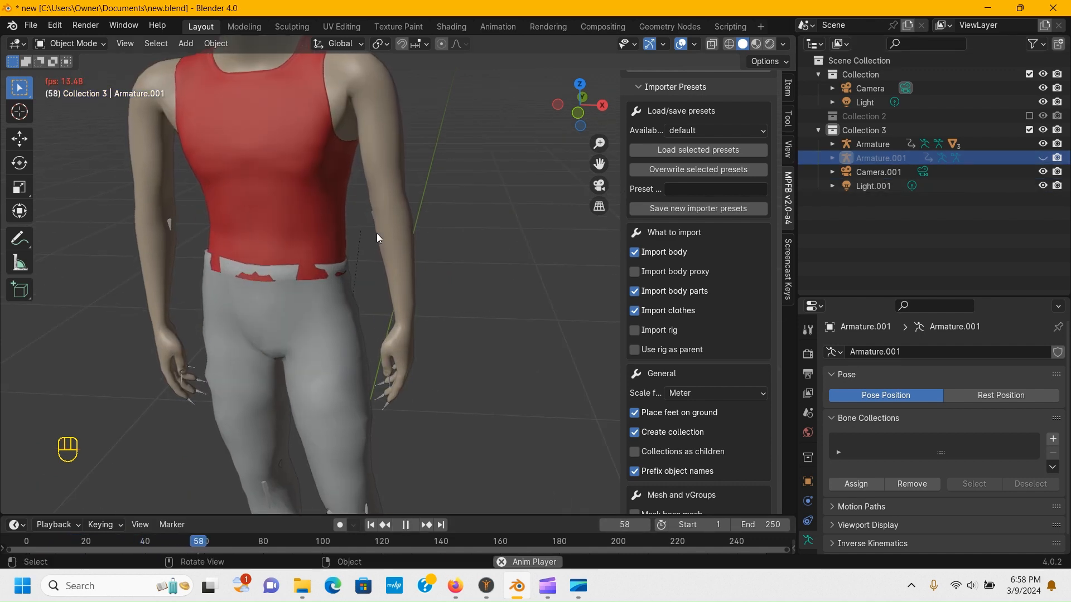
scroll(377, 233, down, 4)
scroll(376, 233, down, 2)
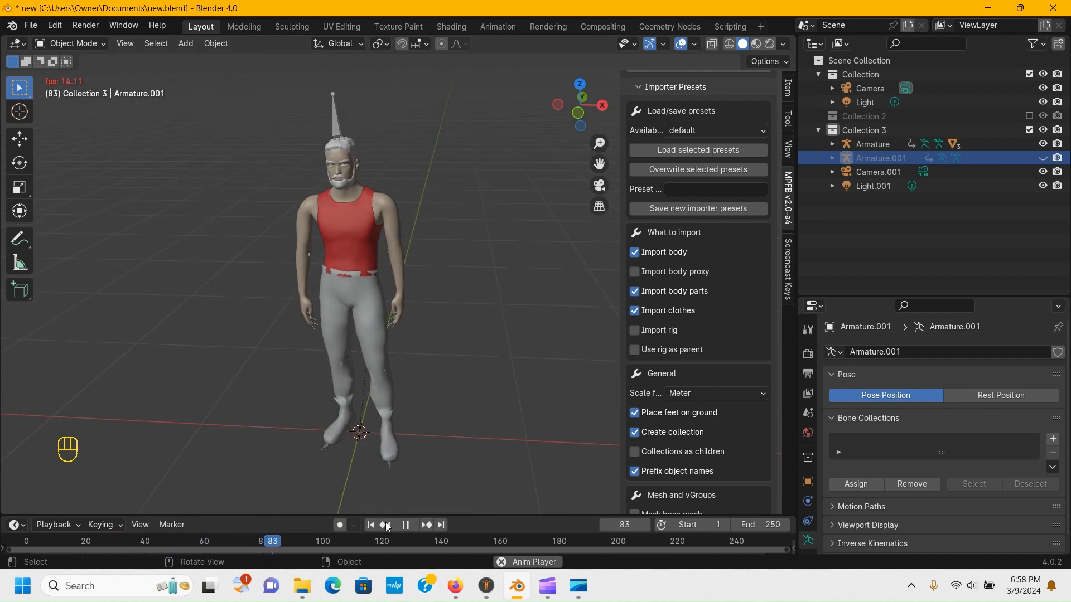
click(406, 525)
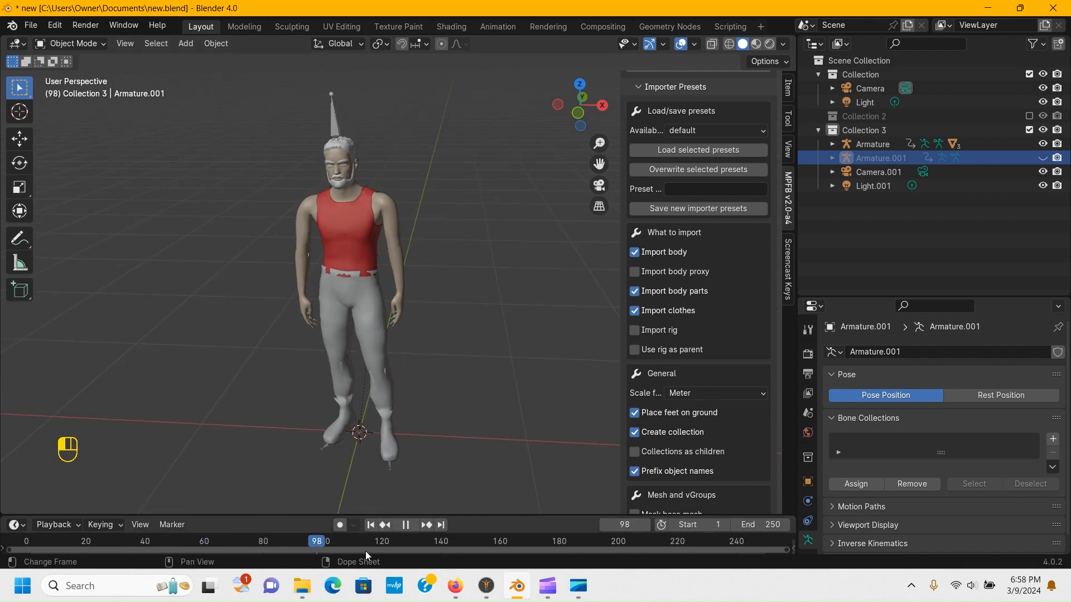
drag(365, 551, 49, 494)
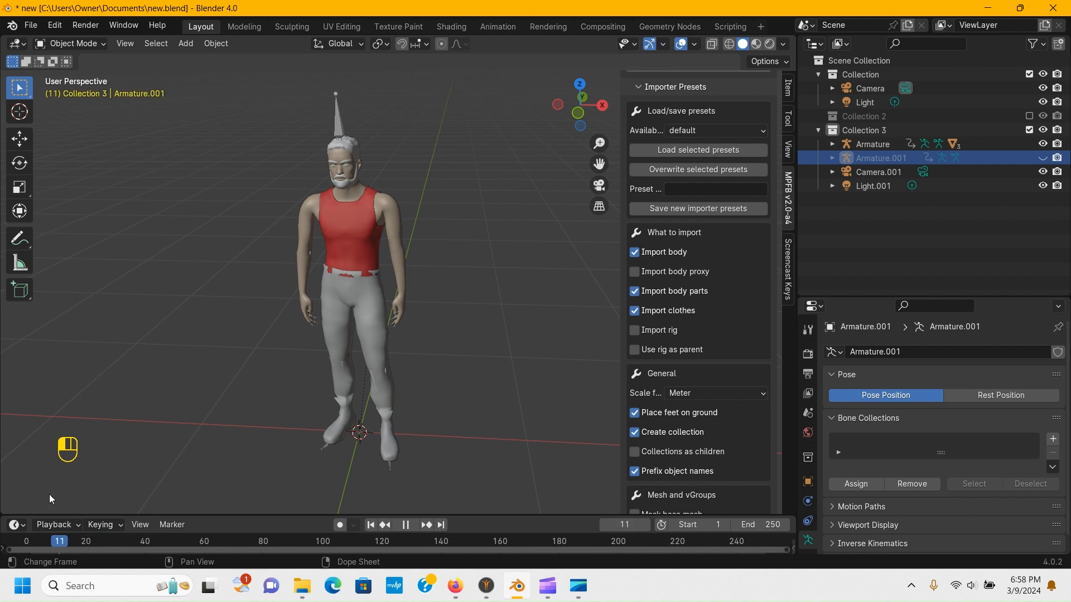
Step: Switch the viewport to Material Preview shading and examine the character's materials from several angles
scroll(341, 187, up, 3)
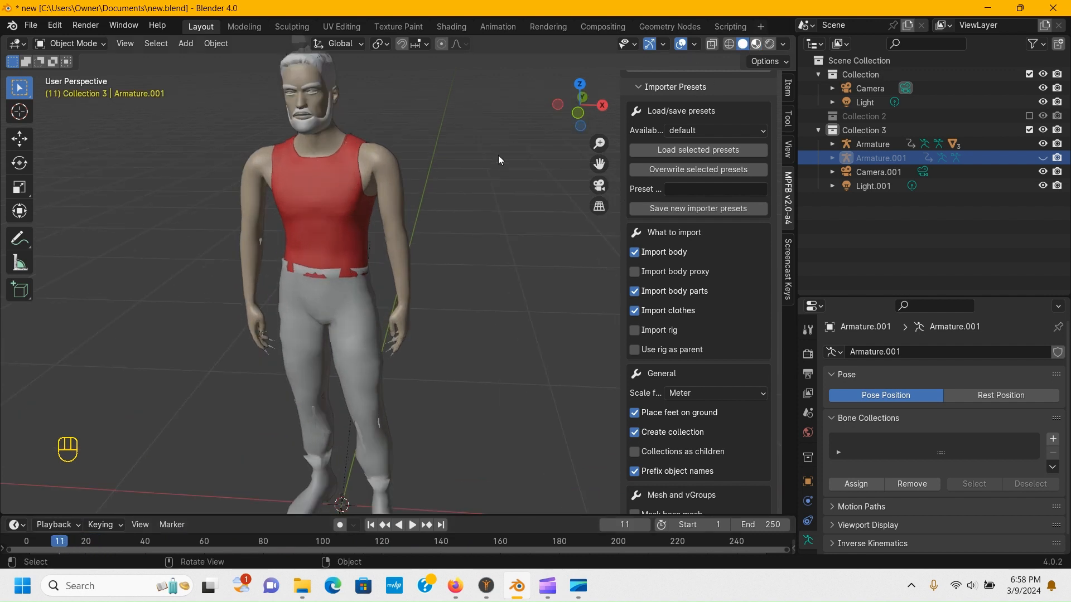
click(755, 44)
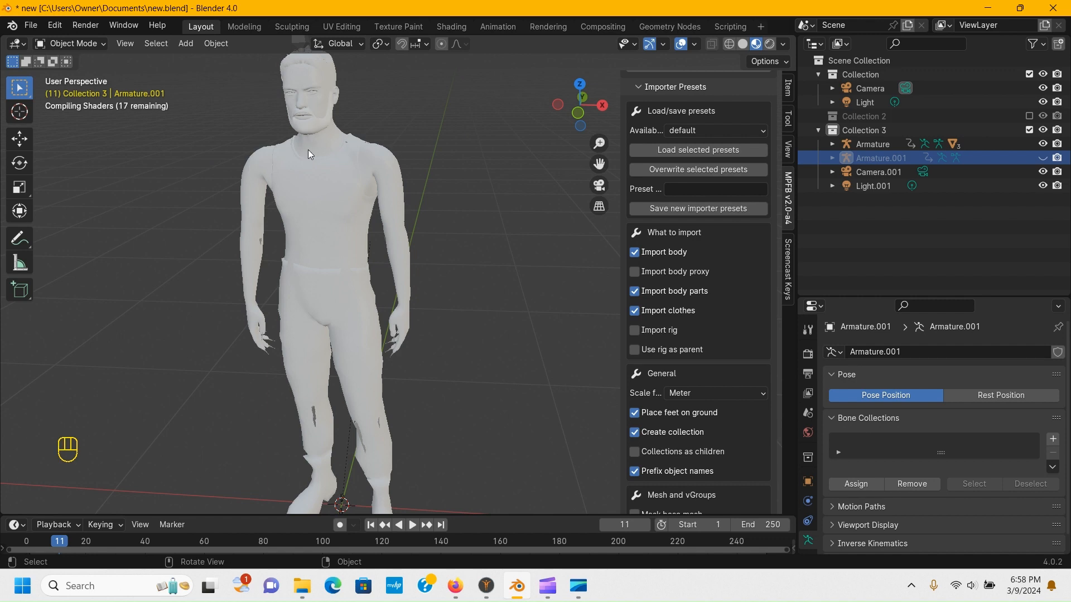
scroll(384, 164, down, 3)
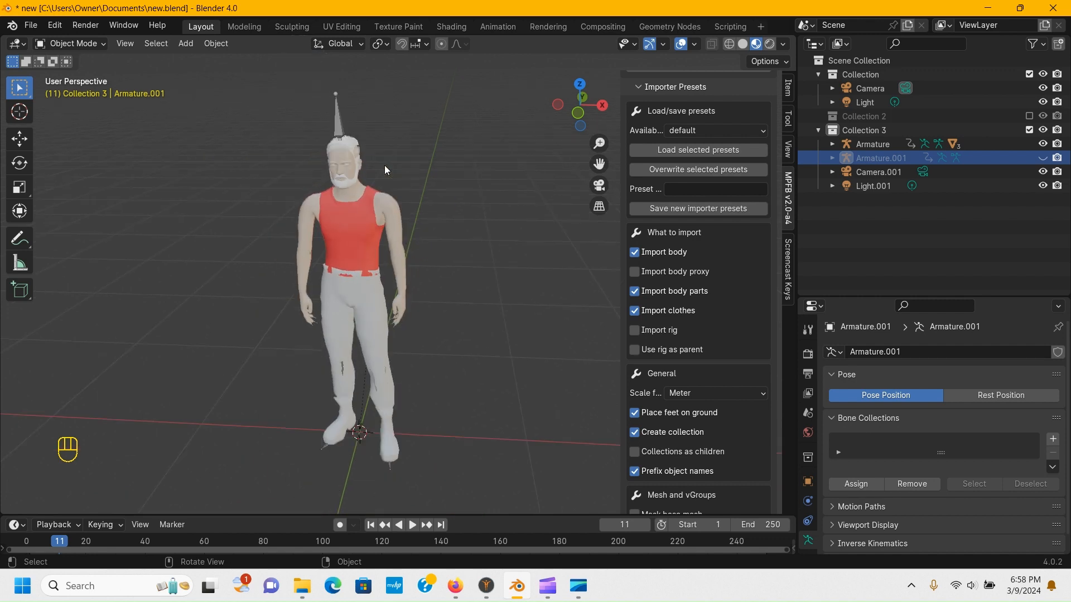
scroll(383, 165, up, 3)
scroll(384, 166, down, 2)
scroll(384, 165, up, 2)
middle_drag(383, 165, 415, 182)
scroll(357, 167, down, 4)
scroll(368, 166, up, 5)
scroll(342, 144, down, 2)
Step: Select the character's body mesh and open its material properties
click(345, 139)
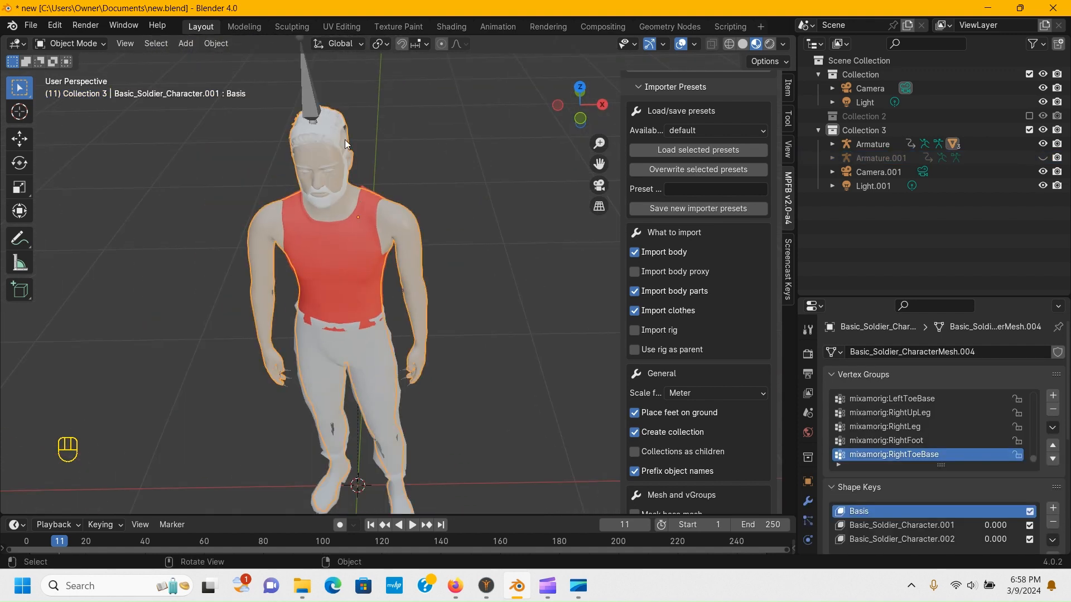
scroll(345, 139, up, 2)
scroll(346, 138, down, 2)
scroll(351, 160, up, 2)
middle_drag(351, 159, 331, 120)
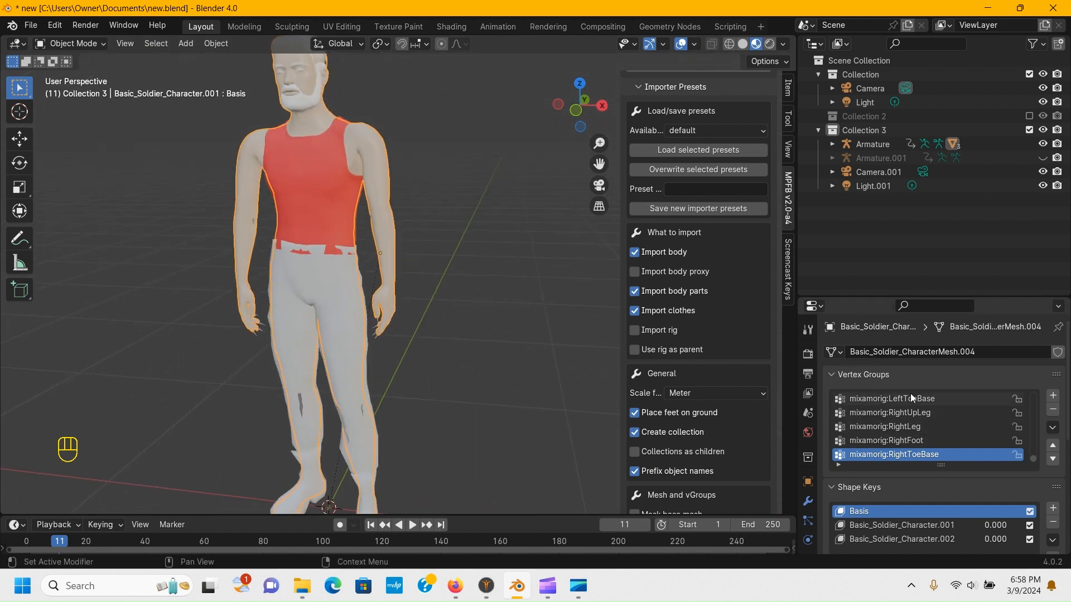
scroll(811, 454, down, 4)
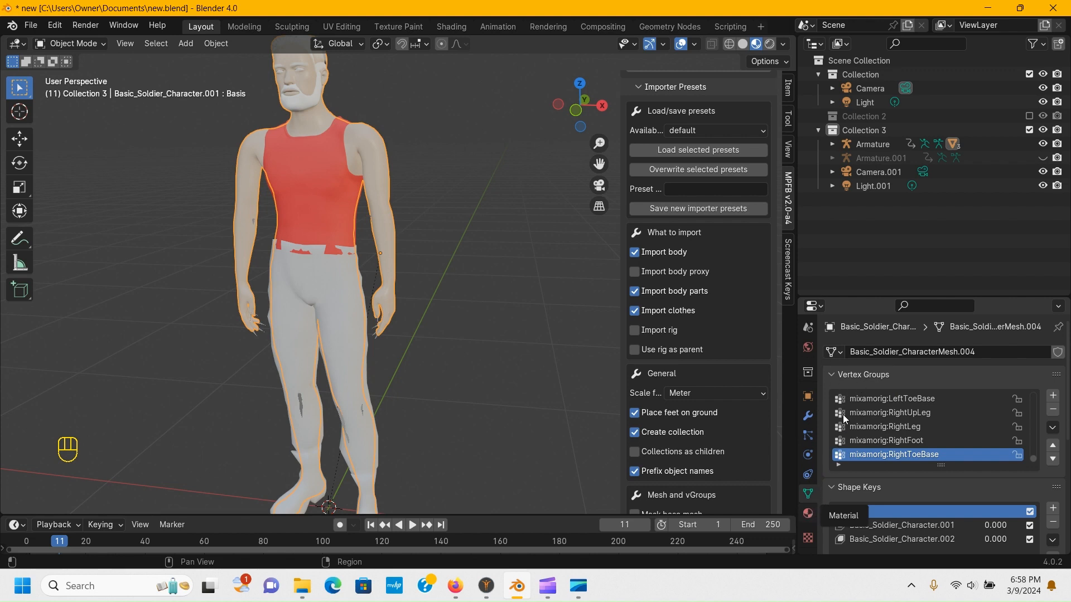
click(808, 513)
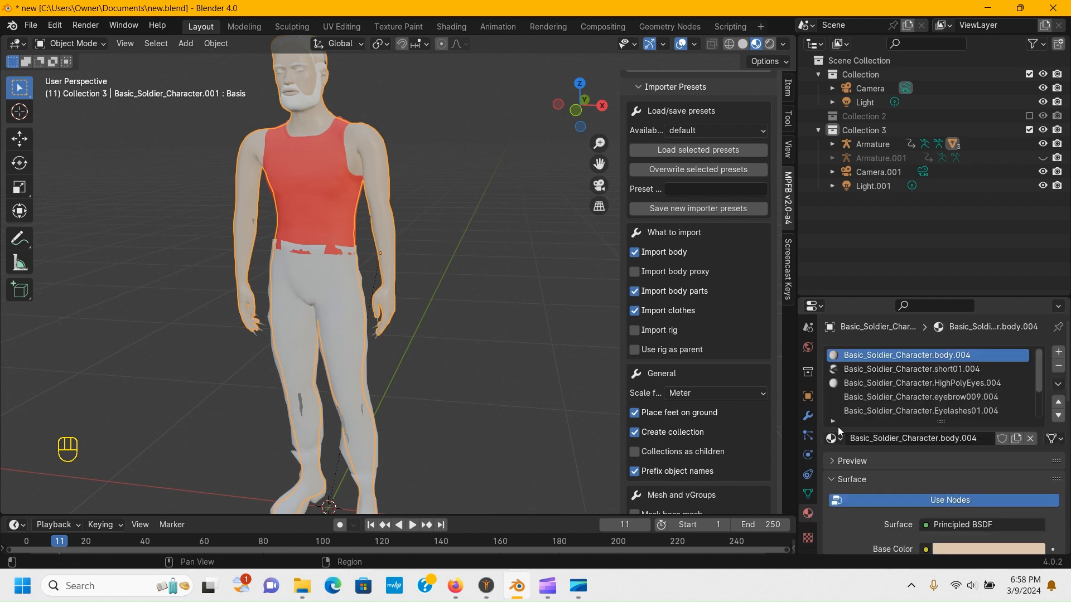
Step: Replace the material in the character's body slot with Basic_Soldier_Character.body.001
scroll(341, 194, down, 2)
scroll(344, 197, up, 4)
middle_drag(346, 197, 396, 287)
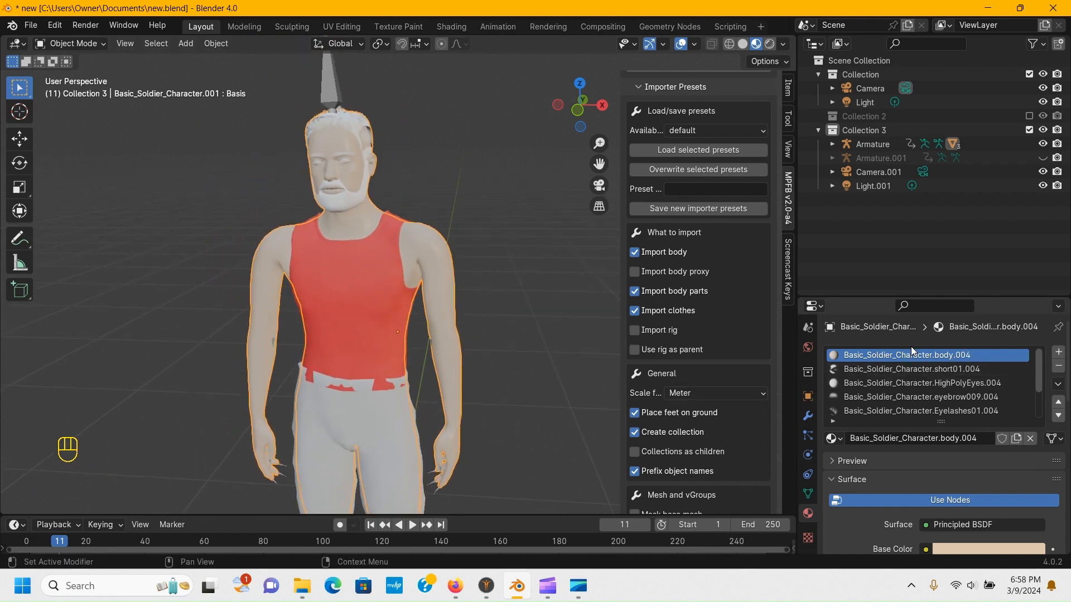
click(834, 439)
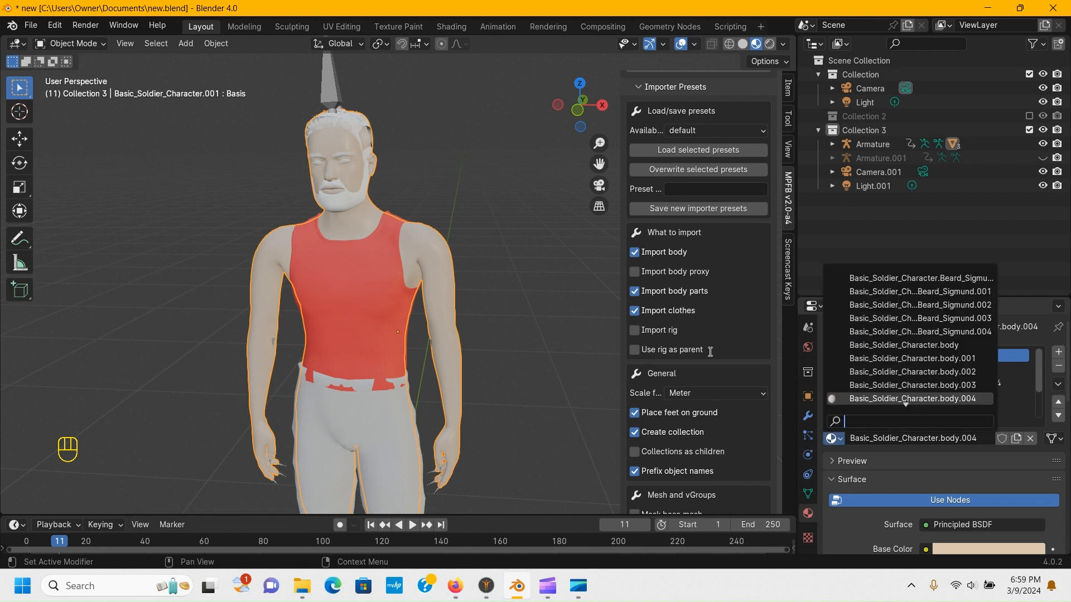
click(888, 358)
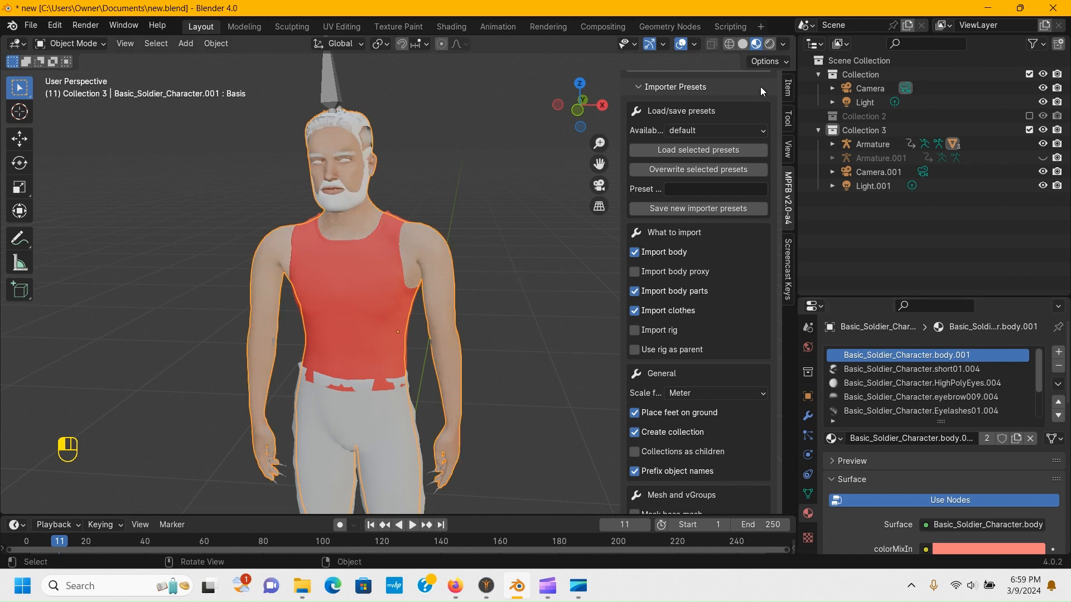
scroll(354, 183, up, 2)
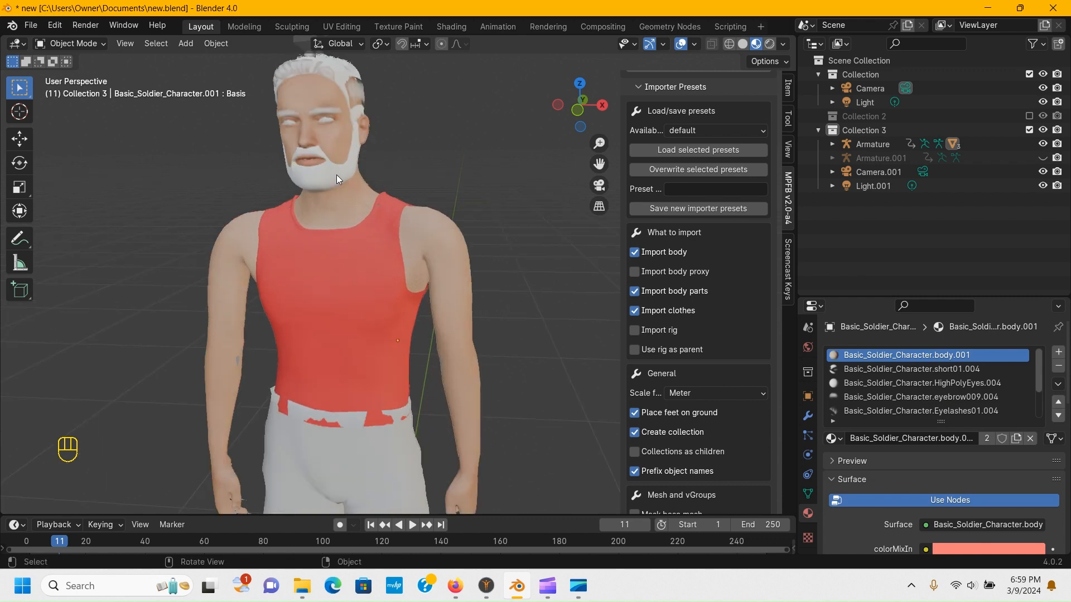
click(336, 175)
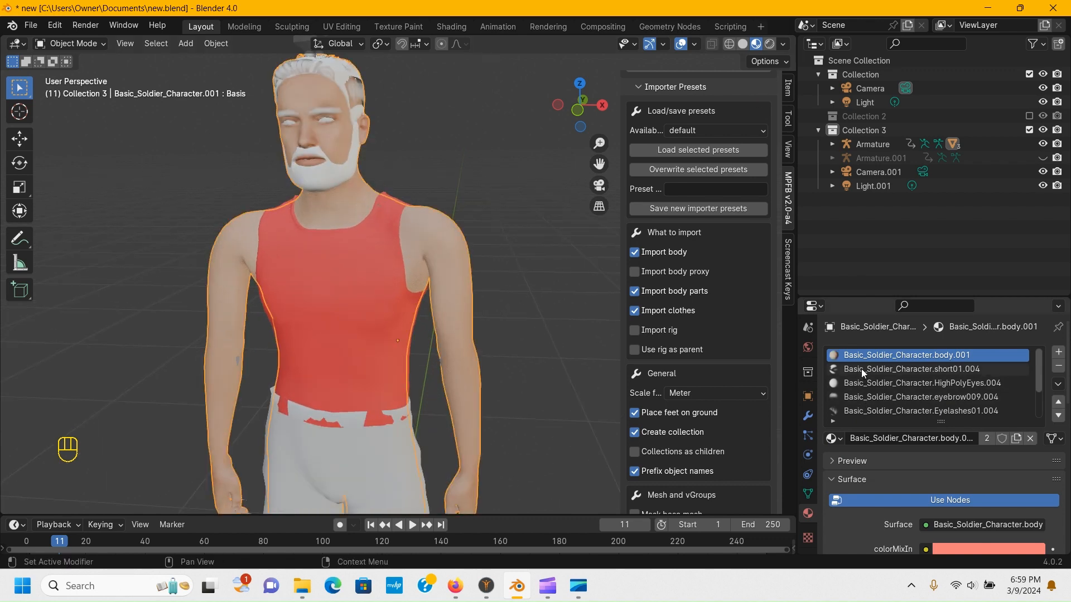
Step: Review the body mesh's material slots and replace the hair slot's material with Basic_Soldier_Character.short01
click(928, 370)
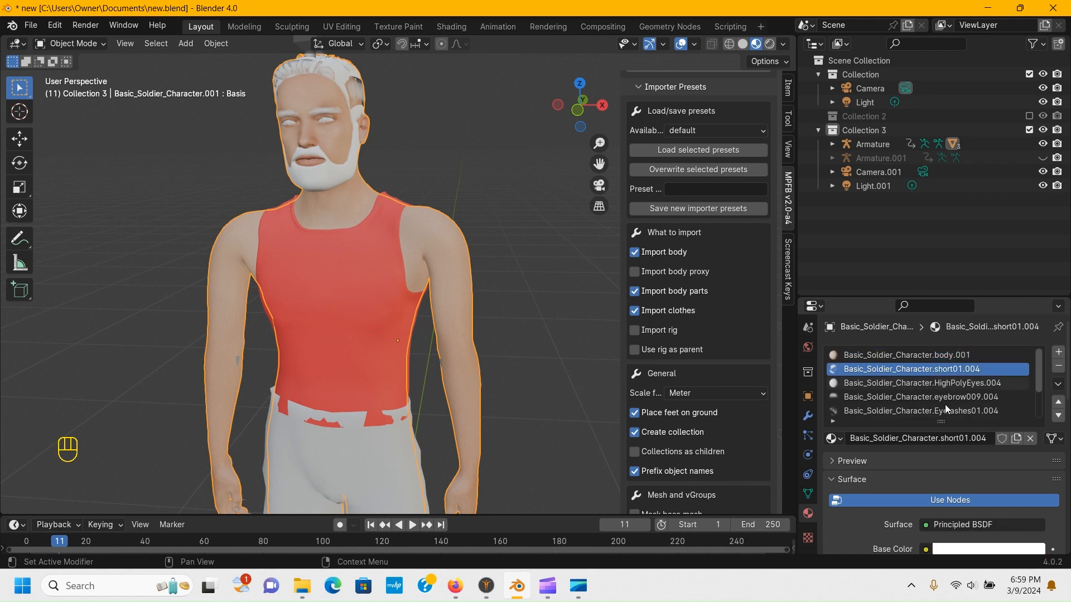
scroll(892, 405, down, 2)
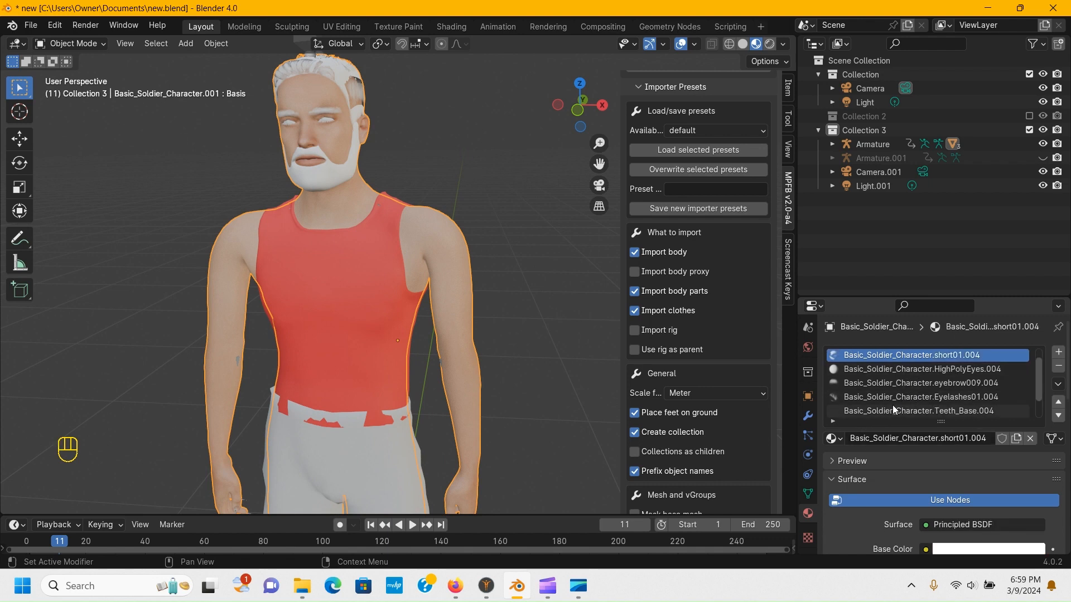
scroll(889, 401, up, 1)
scroll(323, 119, up, 1)
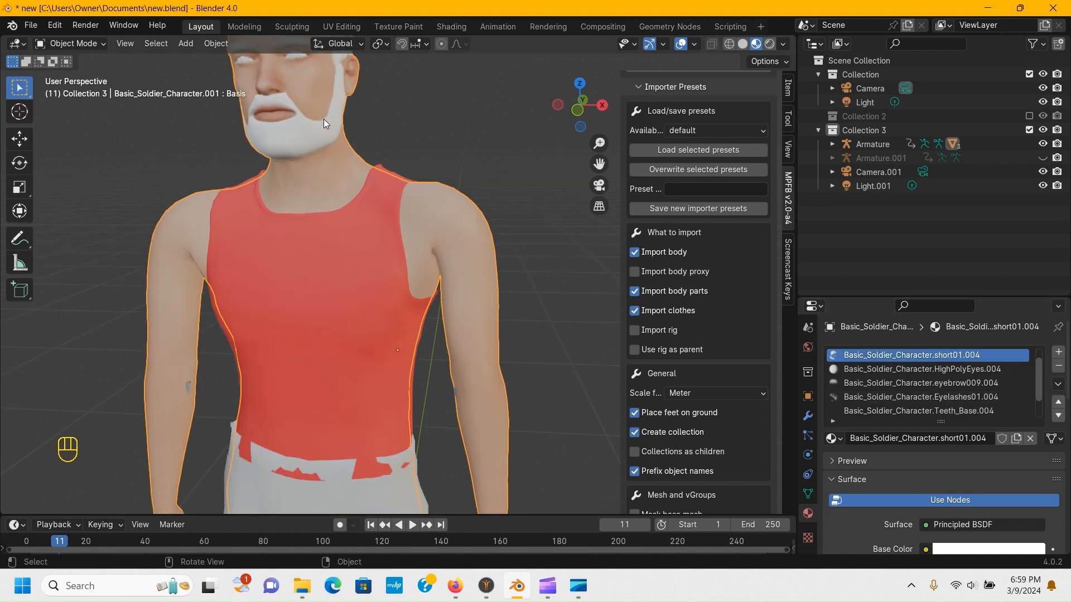
scroll(361, 140, down, 2)
middle_drag(362, 139, 393, 192)
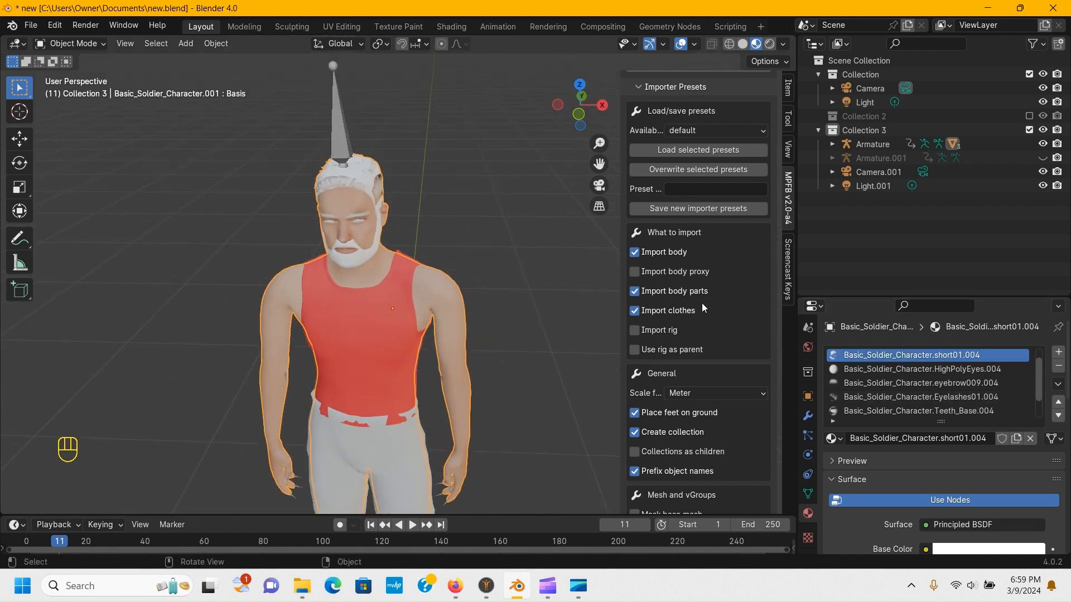
scroll(930, 389, down, 1)
scroll(924, 376, up, 2)
scroll(935, 391, down, 2)
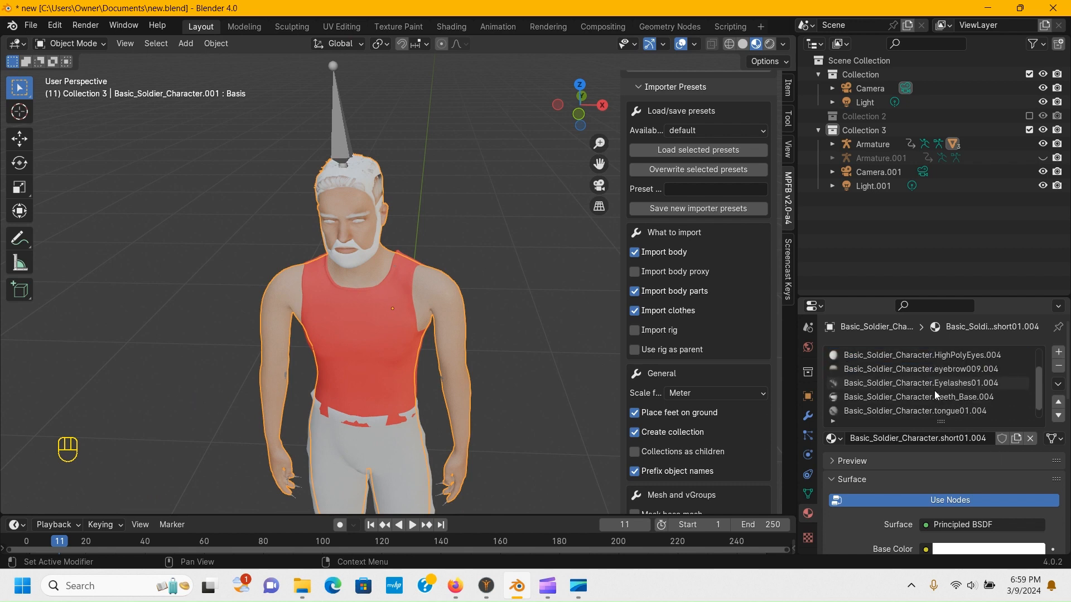
scroll(893, 394, down, 1)
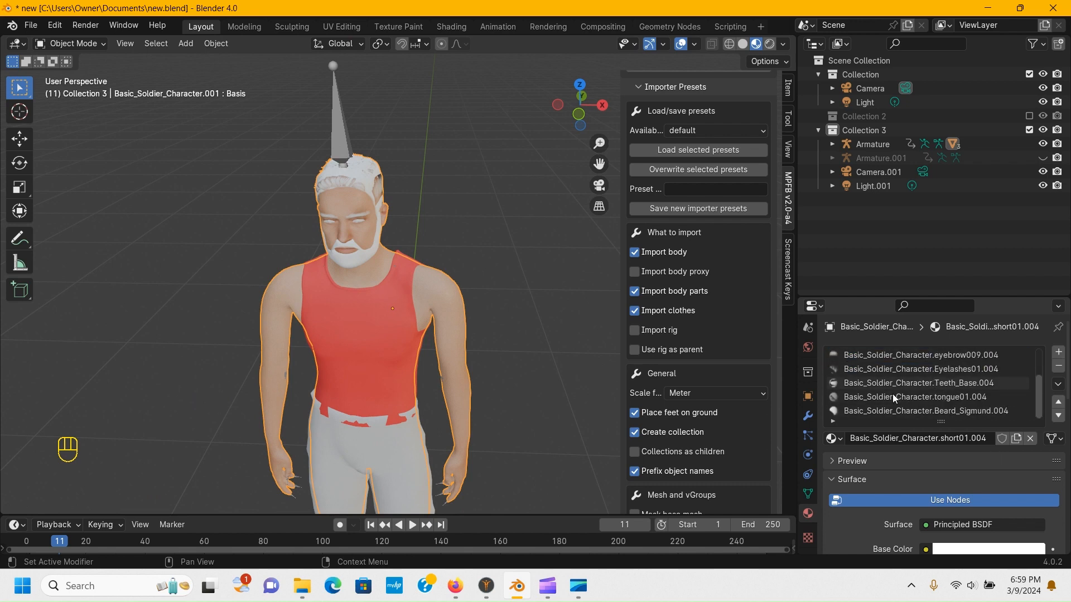
scroll(893, 393, up, 3)
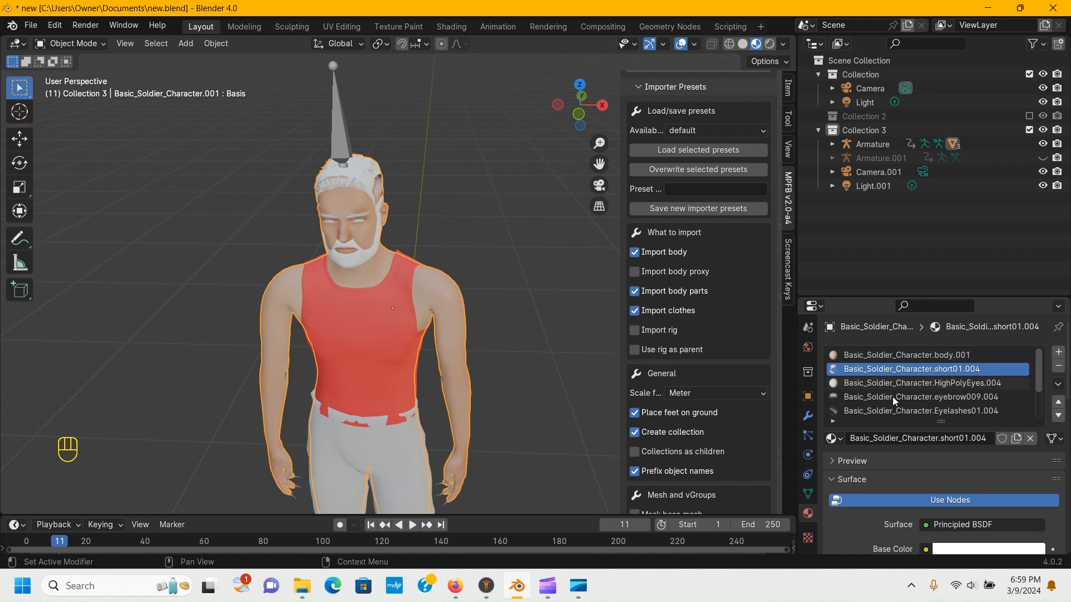
click(839, 442)
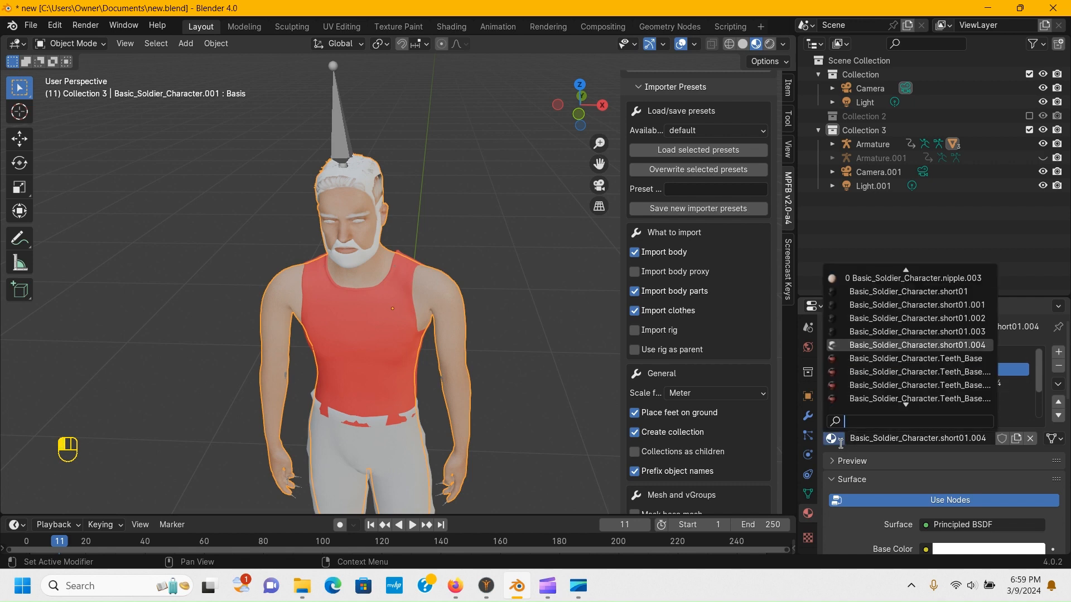
click(887, 292)
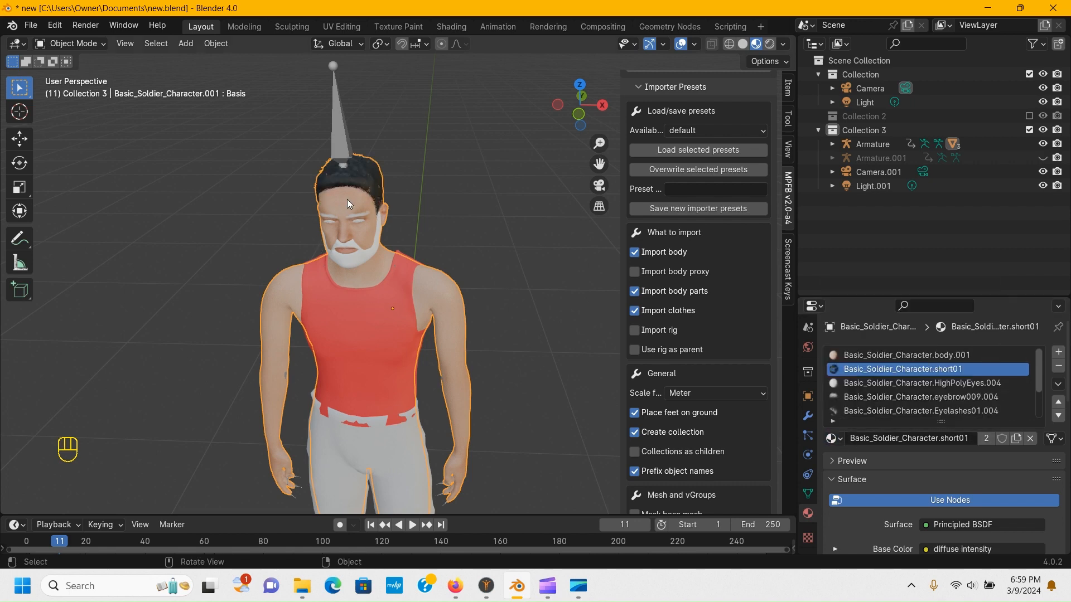
middle_drag(346, 199, 351, 146)
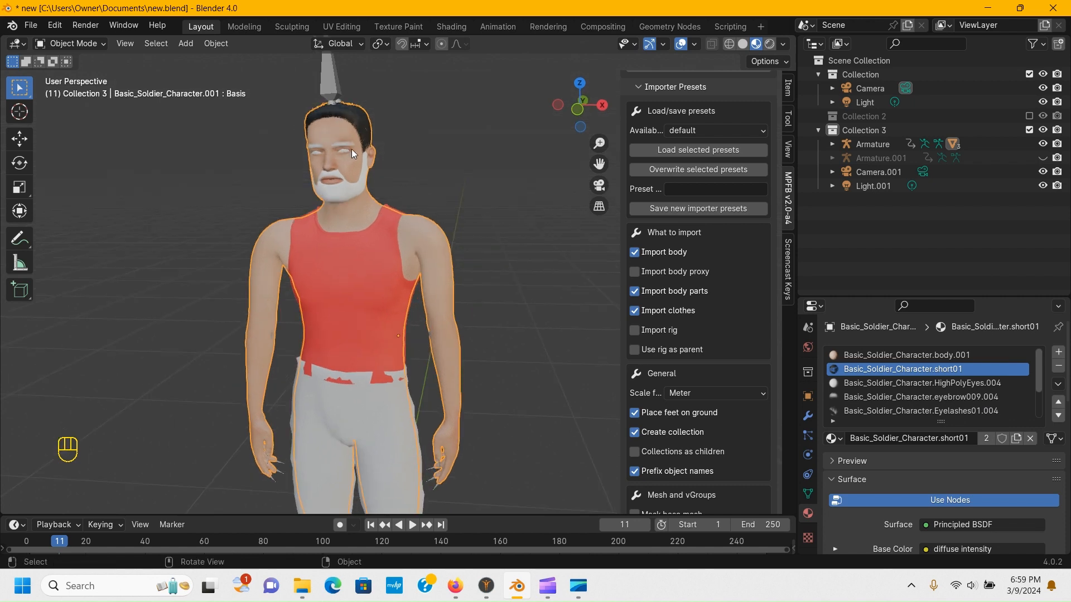
Step: Assign Basic_Soldier_Character.HighPolyEyes to the eye material slot and Basic_Soldier_Character.eyebrow009 to the eyebrow slot
click(938, 384)
click(834, 439)
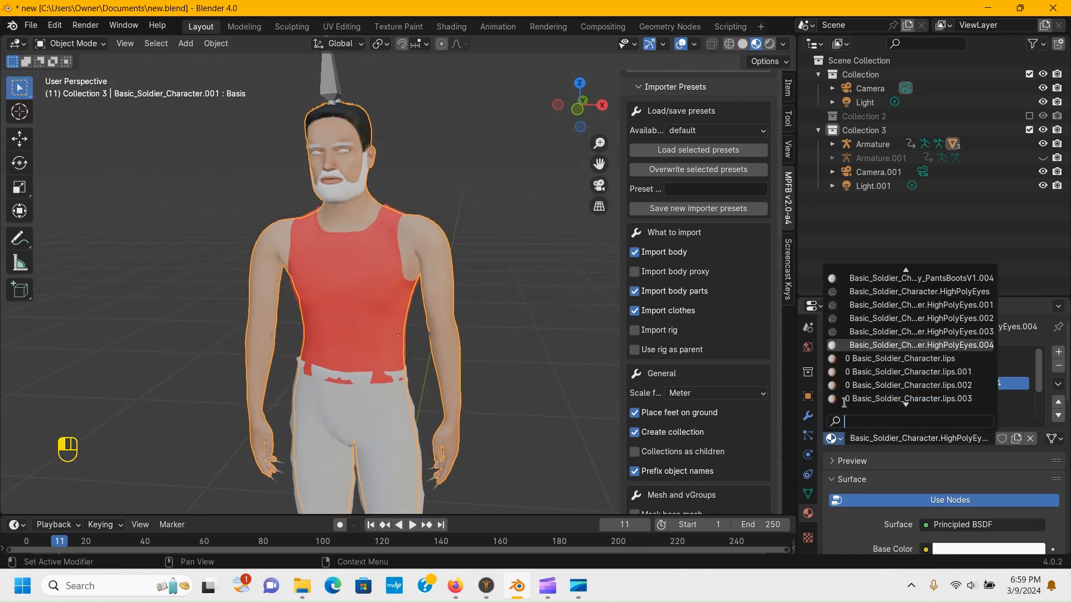
click(881, 294)
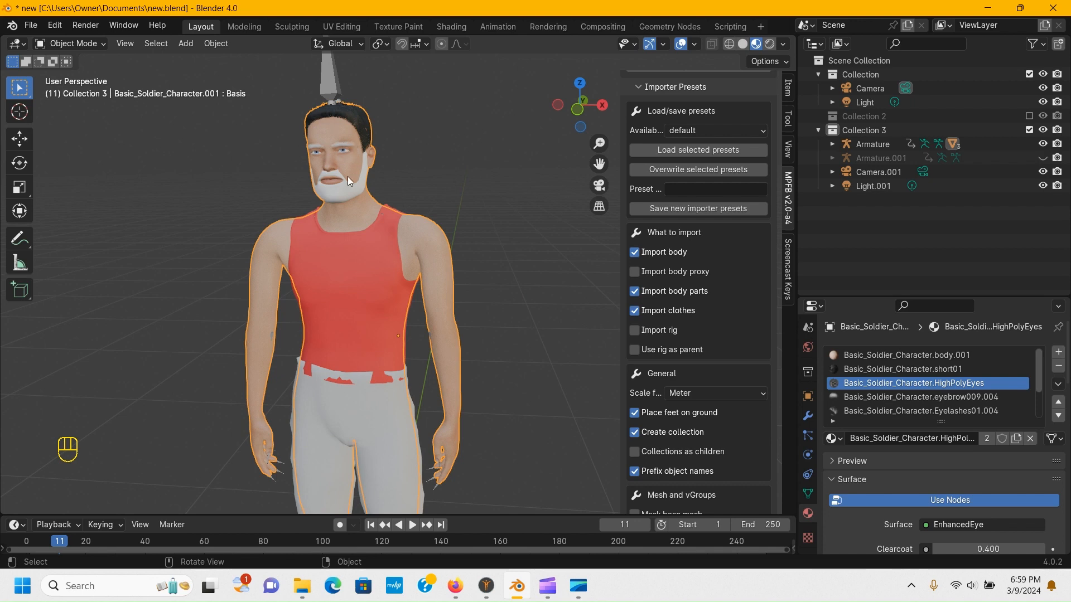
scroll(894, 397, down, 1)
click(892, 382)
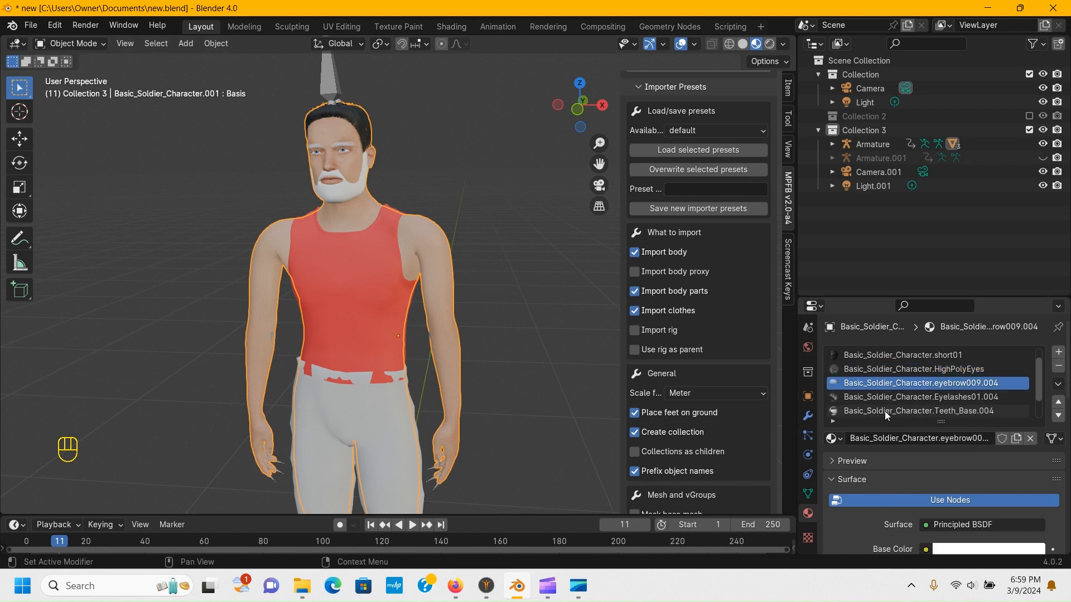
click(835, 439)
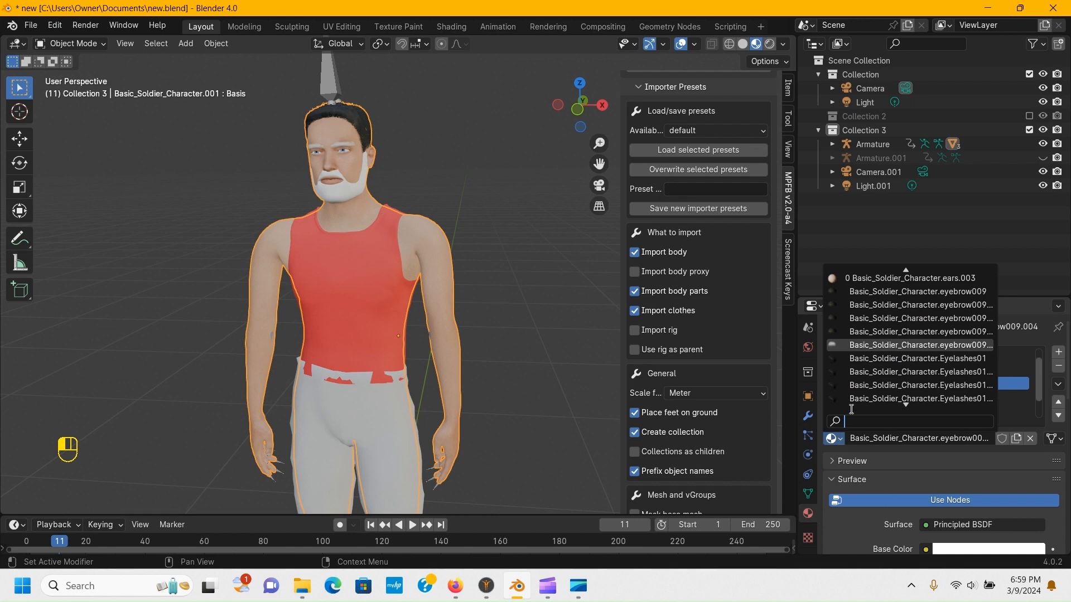
click(890, 292)
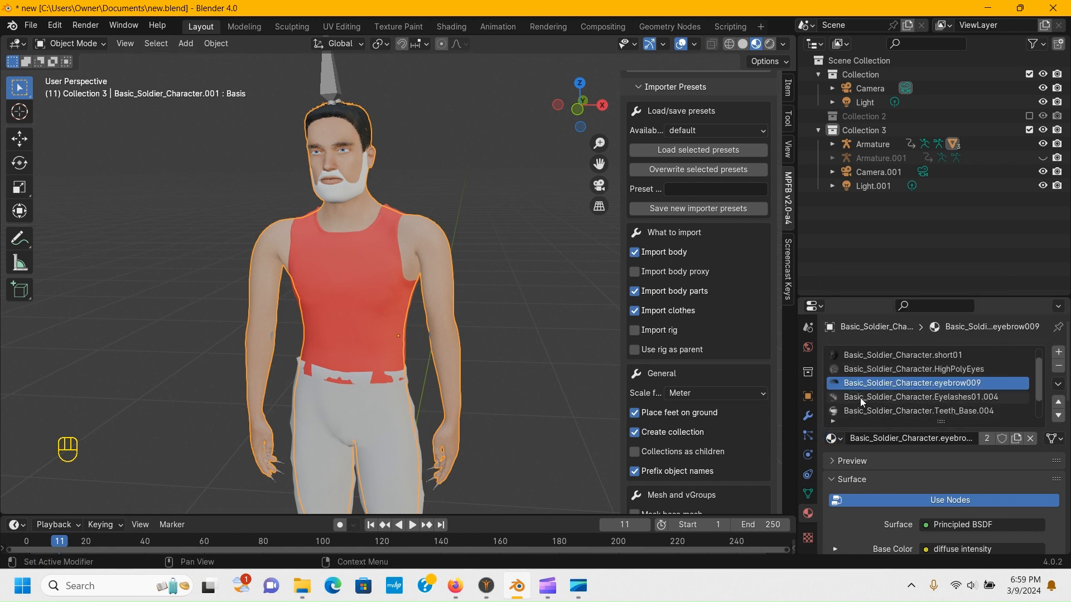
Step: Assign Basic_Soldier_Character.Eyelashes01.001 to the eyelash material slot and Basic_Soldier_Character.Teeth_Base.001 to the teeth slot
click(866, 410)
click(862, 397)
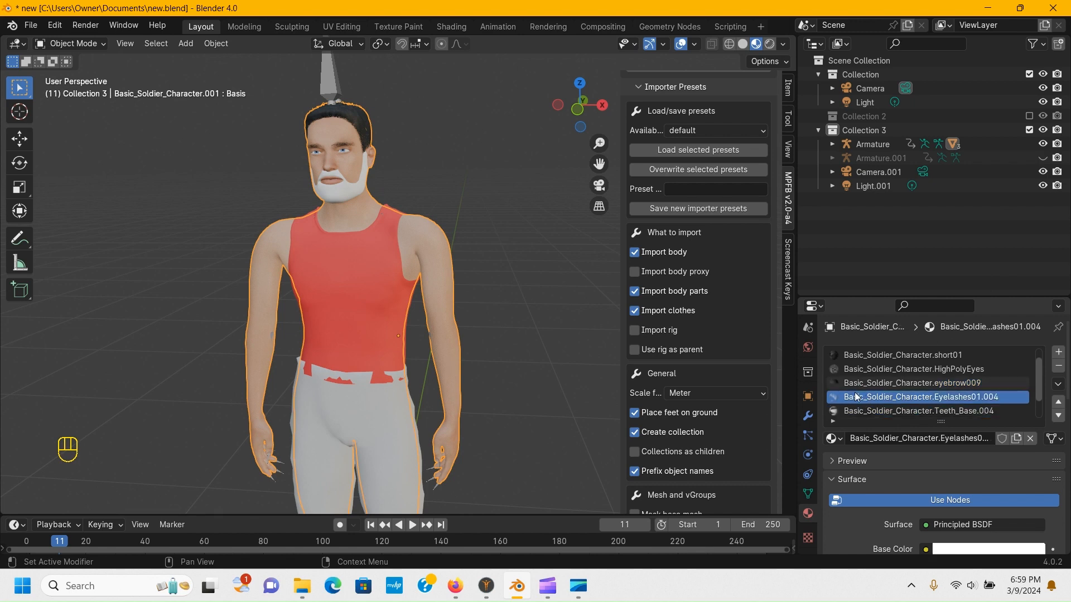
click(832, 438)
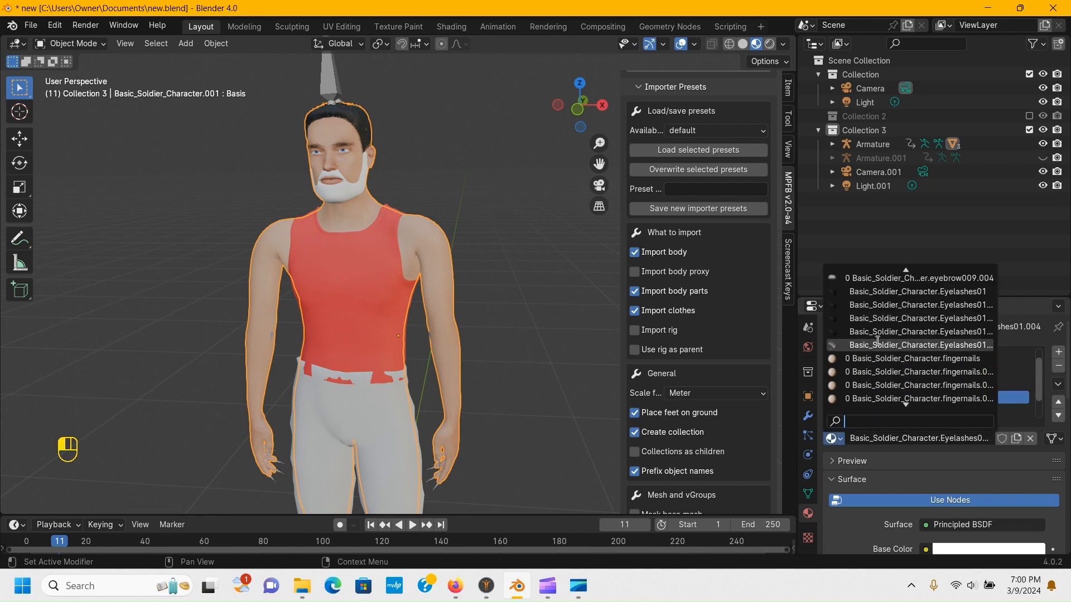
click(888, 305)
scroll(859, 401, down, 1)
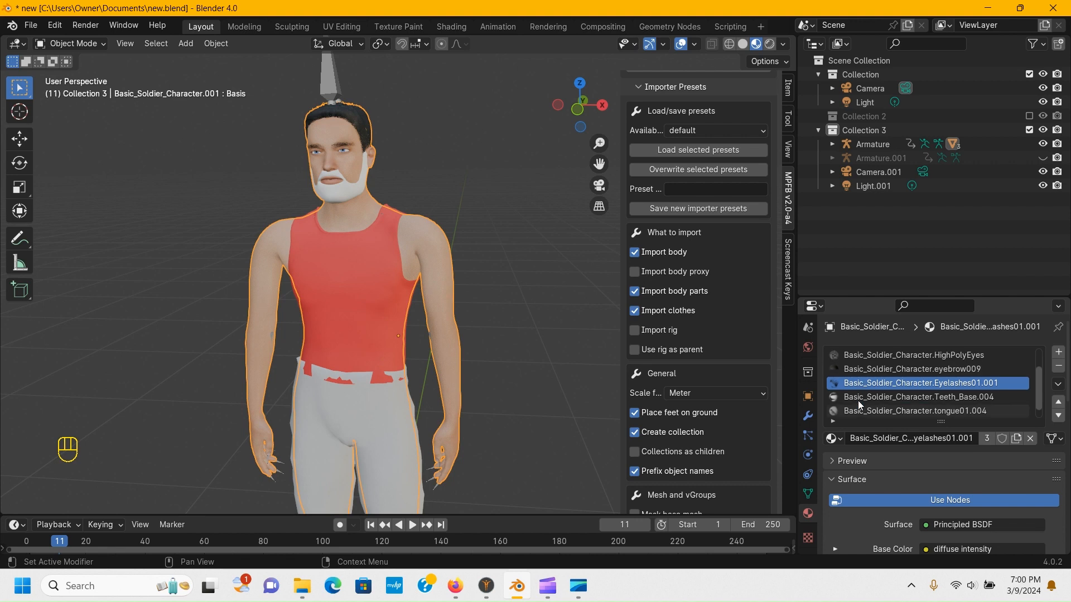
click(859, 401)
click(833, 438)
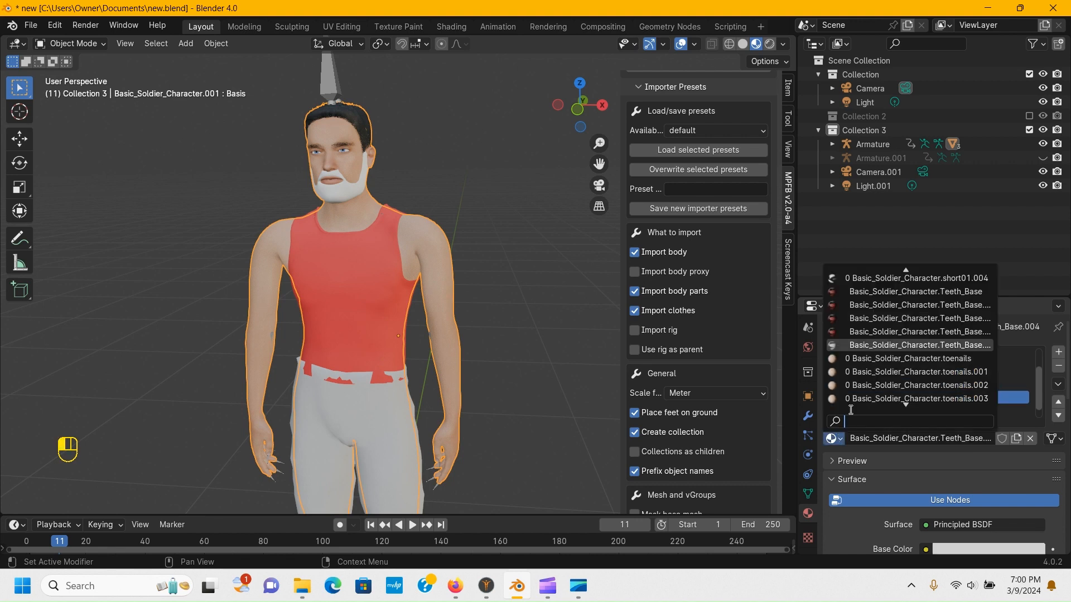
click(881, 307)
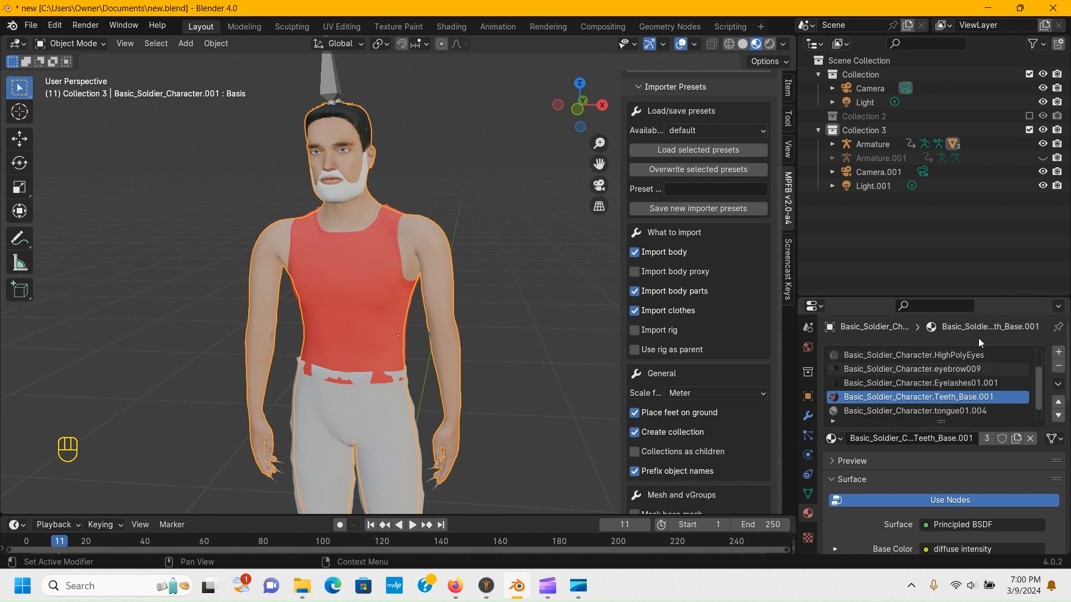
Step: Assign Basic_Soldier_Character.tongue01.003 to the tongue material slot and Basic_Soldier_Character.Beard_Sigmund.002 to the beard slot
click(868, 411)
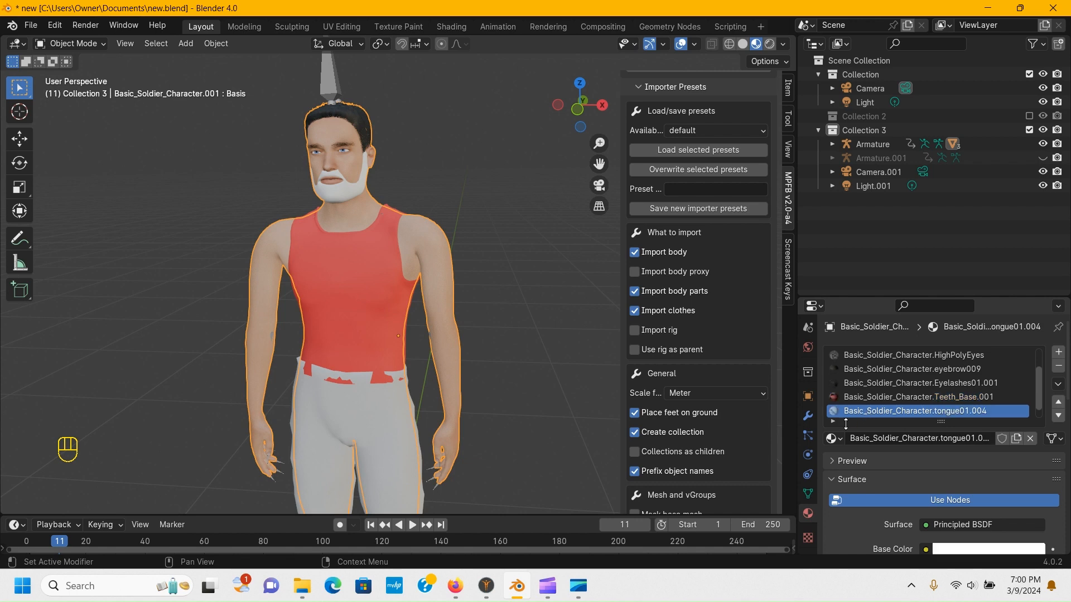
click(833, 439)
click(862, 370)
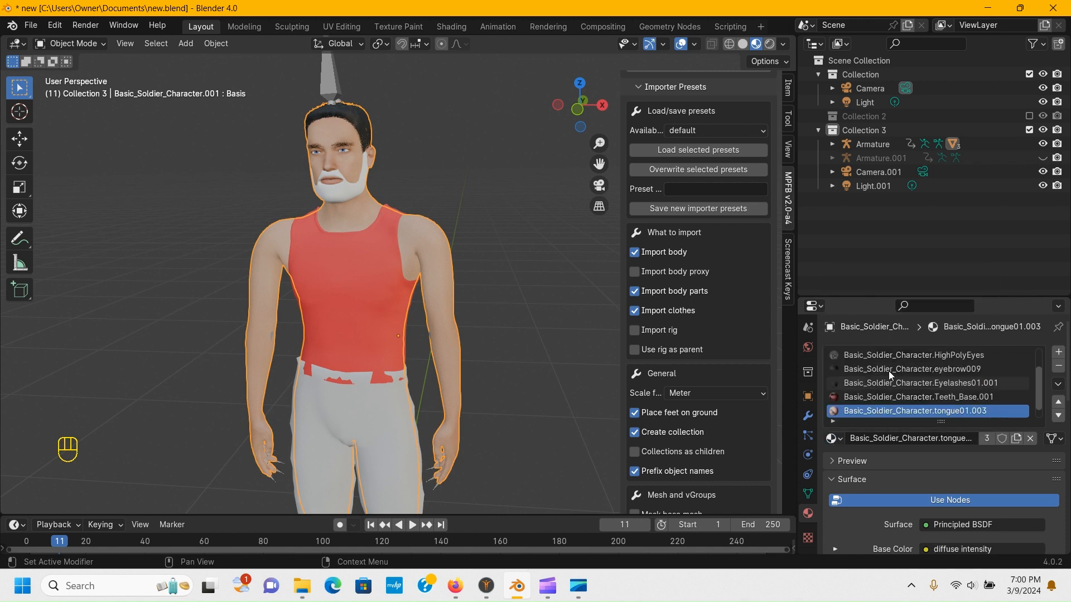
scroll(870, 404, down, 1)
click(874, 411)
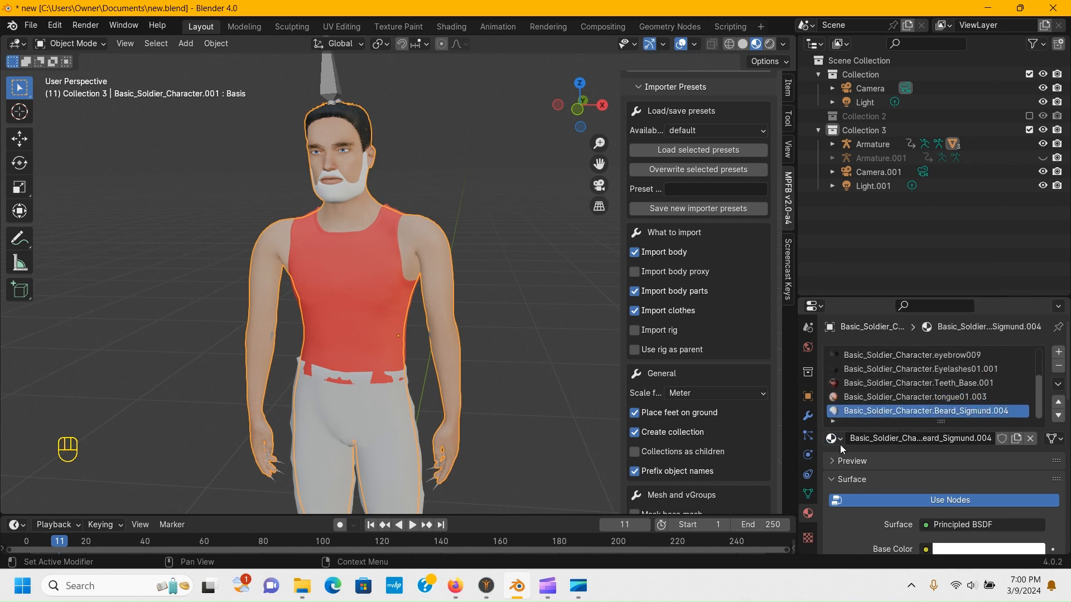
click(832, 438)
click(892, 305)
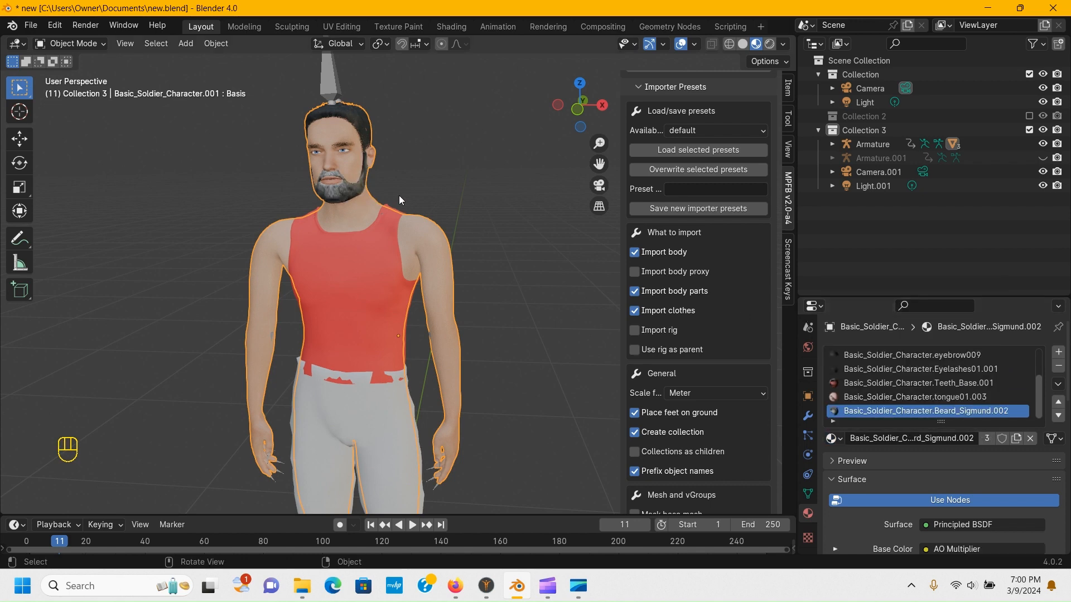
Step: Select the tank top, examine the whole figure, and play back the animation before returning the timeline to frame 0
scroll(399, 195, down, 2)
scroll(367, 192, up, 2)
click(390, 276)
scroll(376, 364, down, 1)
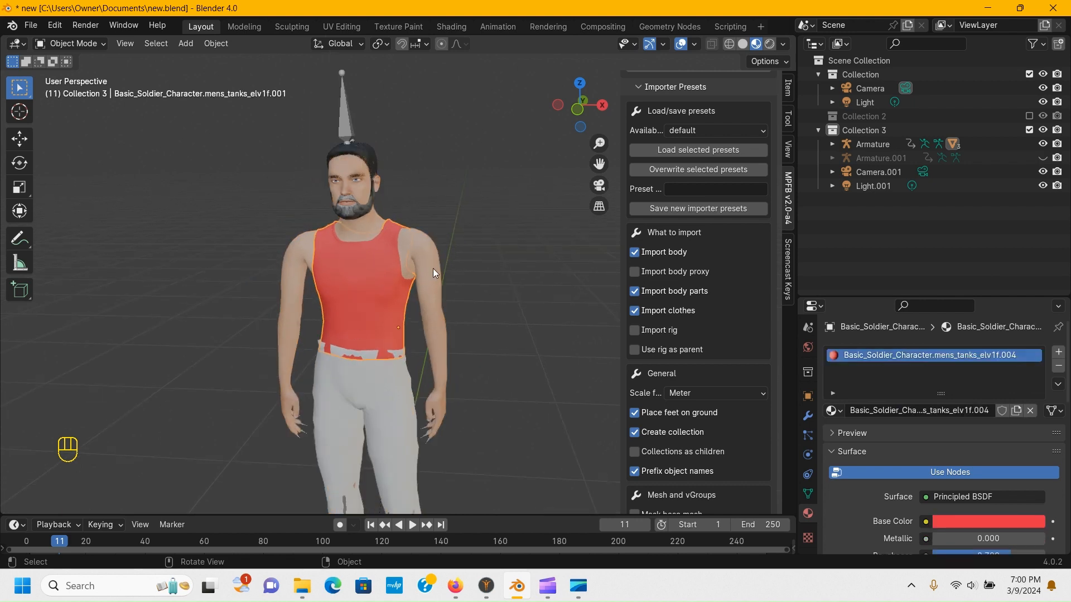
middle_drag(432, 270, 370, 211)
scroll(370, 211, down, 3)
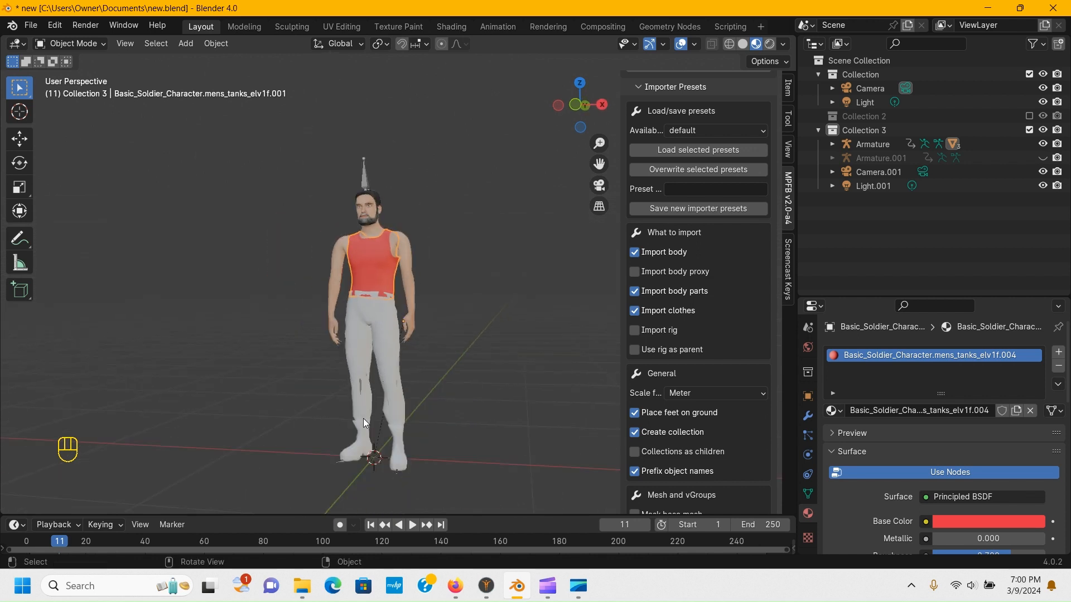
scroll(334, 315, up, 2)
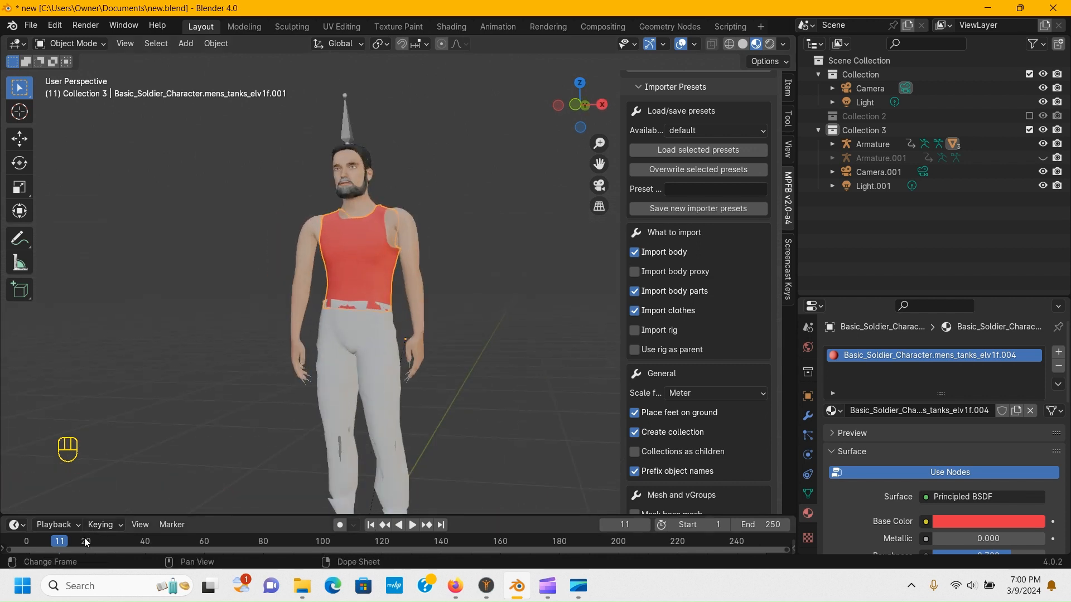
drag(64, 545, 25, 502)
drag(32, 541, 425, 537)
key(Escape)
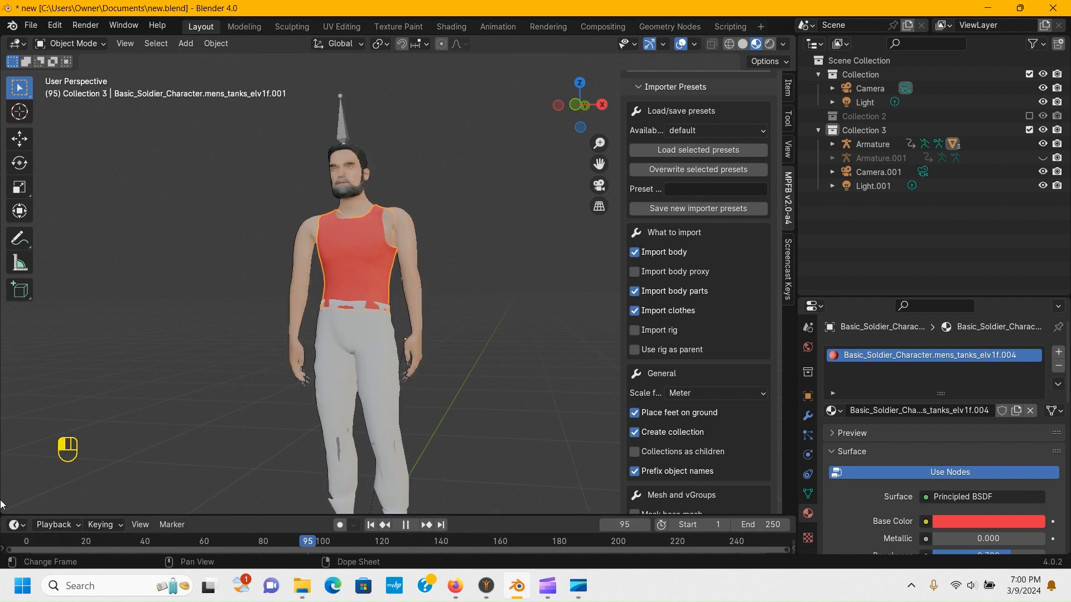
Step: Select the character's body mesh and open the shape keys in its mesh data properties
scroll(420, 219, up, 6)
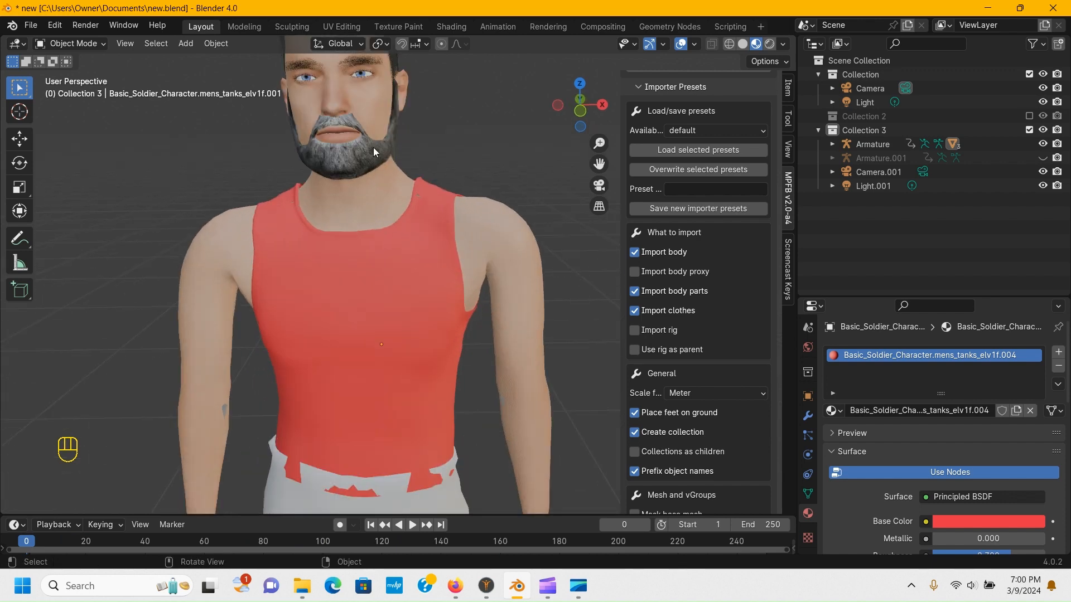
scroll(373, 147, down, 2)
click(387, 139)
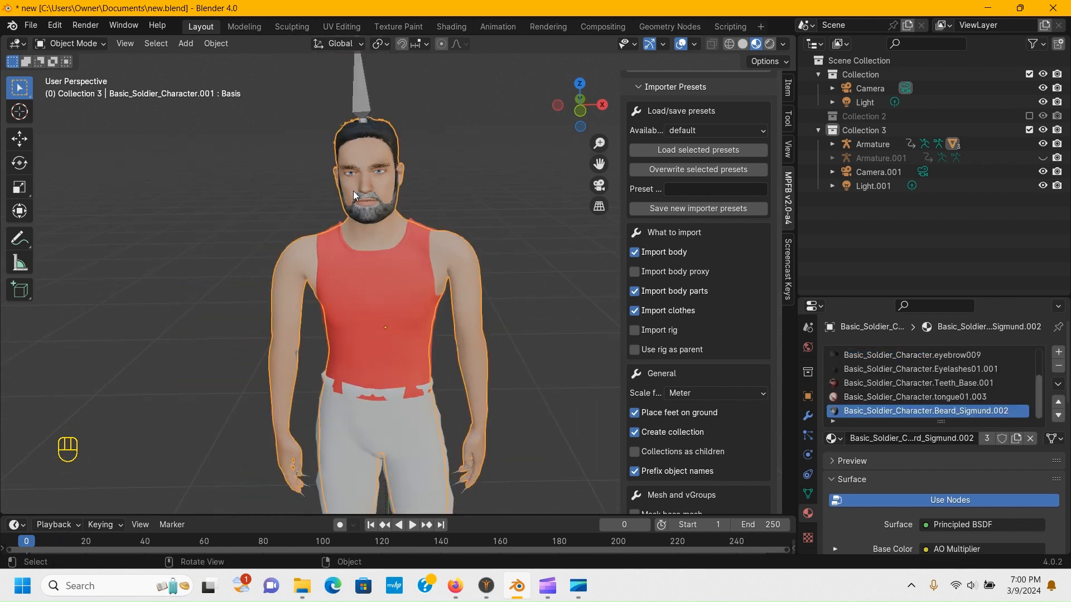
click(807, 495)
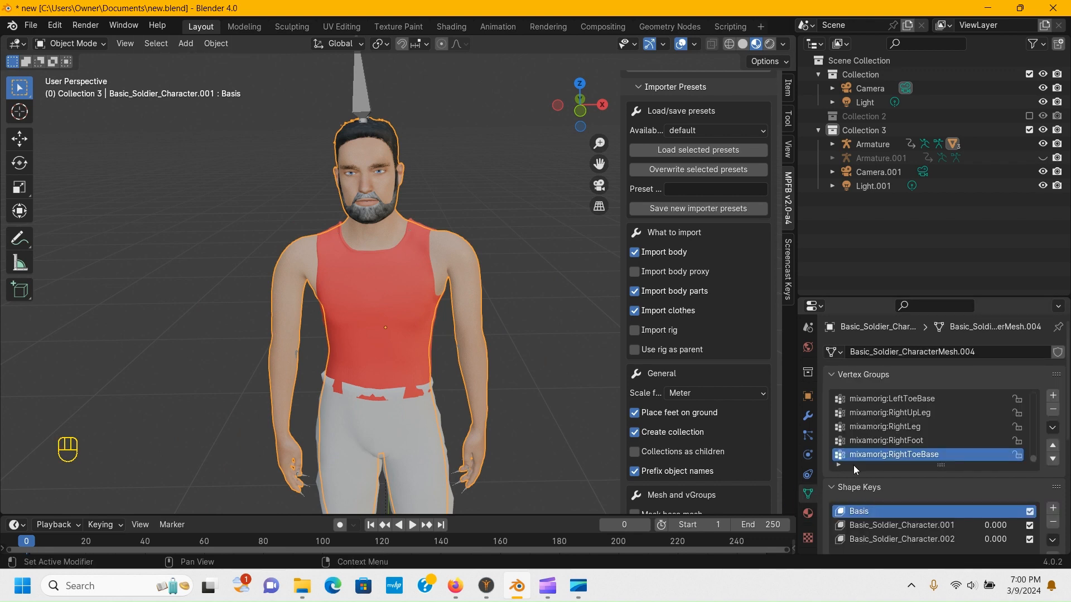
scroll(996, 478, down, 5)
scroll(995, 478, down, 1)
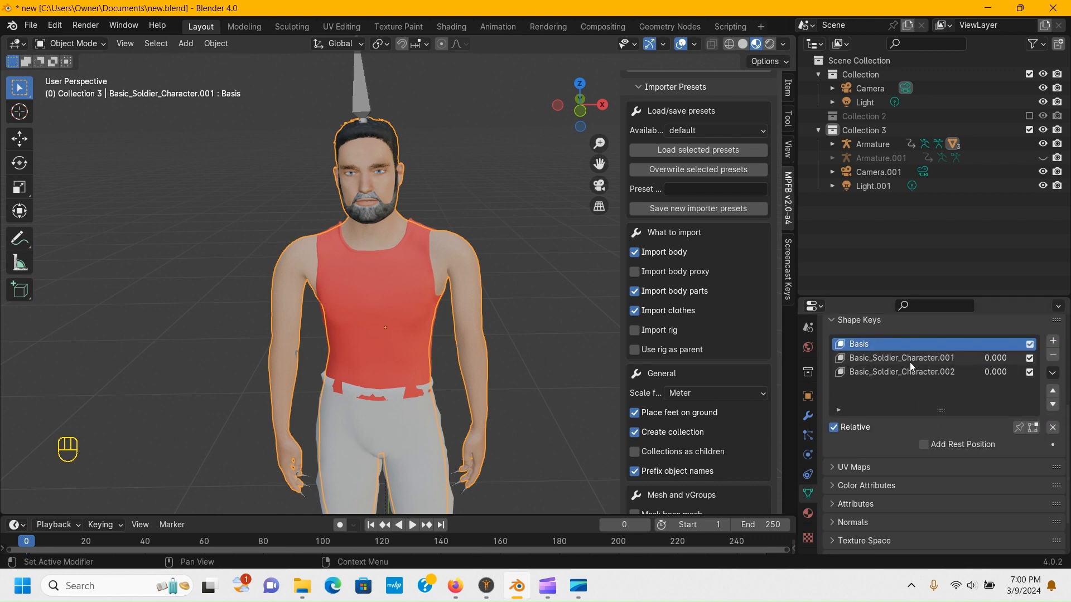
Step: Test the values of shape keys Basic_Soldier_Character.001 and Basic_Soldier_Character.002, leave both at 0.000, and deselect the body
click(907, 358)
drag(926, 445, 895, 440)
click(903, 372)
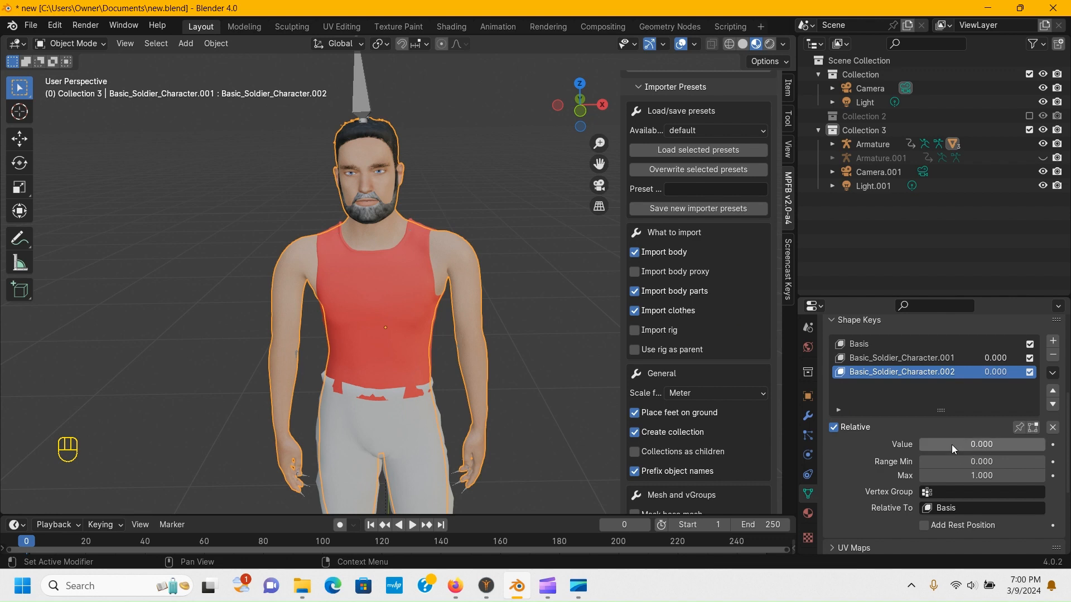
drag(255, 463, 920, 445)
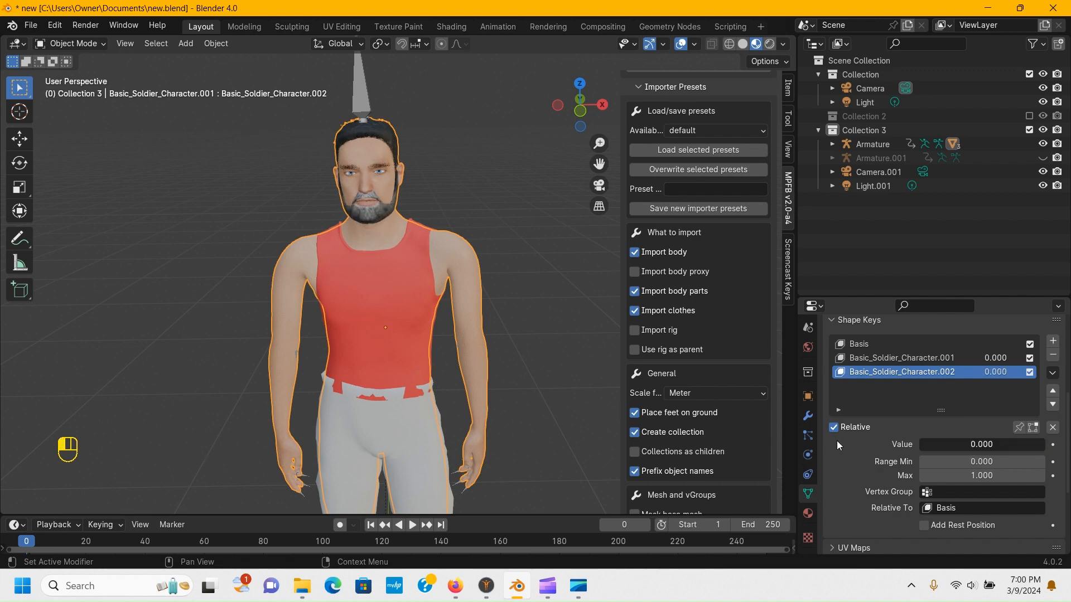
click(472, 205)
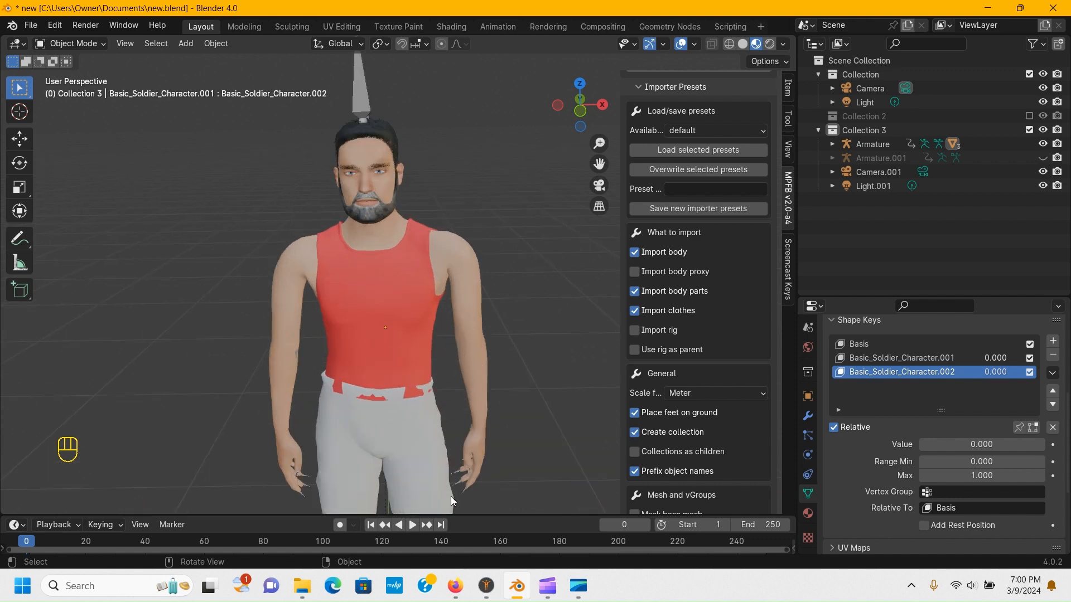
Step: Enlarge the timeline area and, at frame 14, keyframe shape key Basic_Soldier_Character.002 with value 0.000
drag(454, 513, 479, 392)
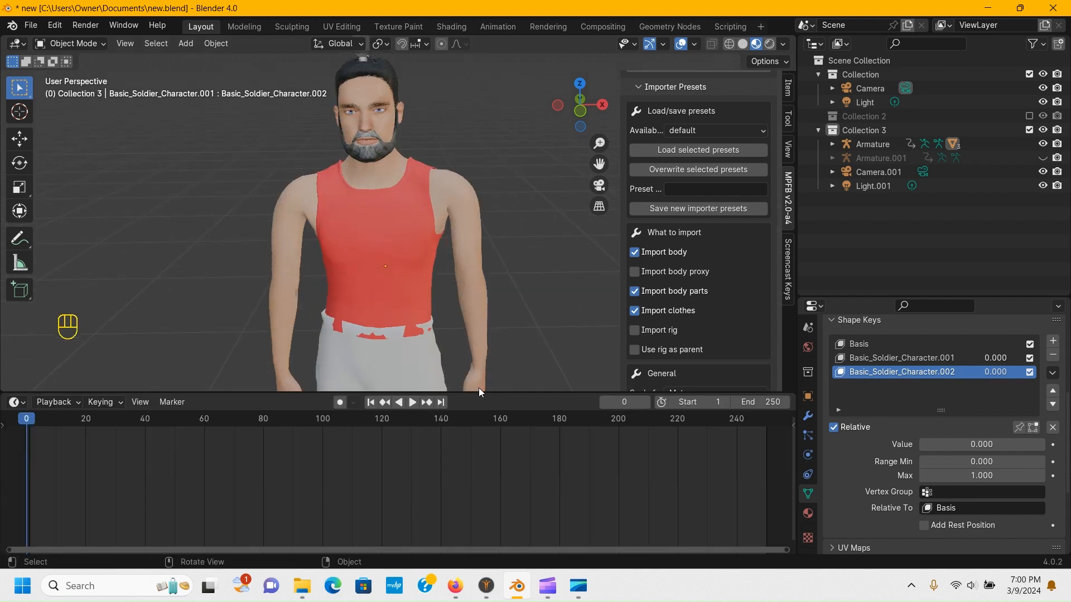
click(413, 402)
click(414, 402)
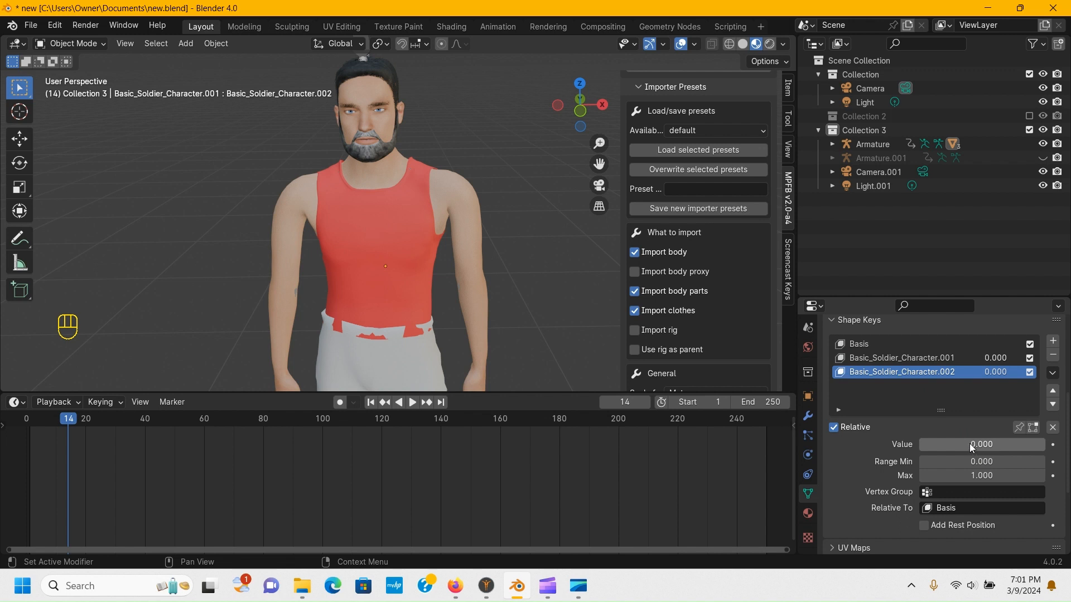
key(i)
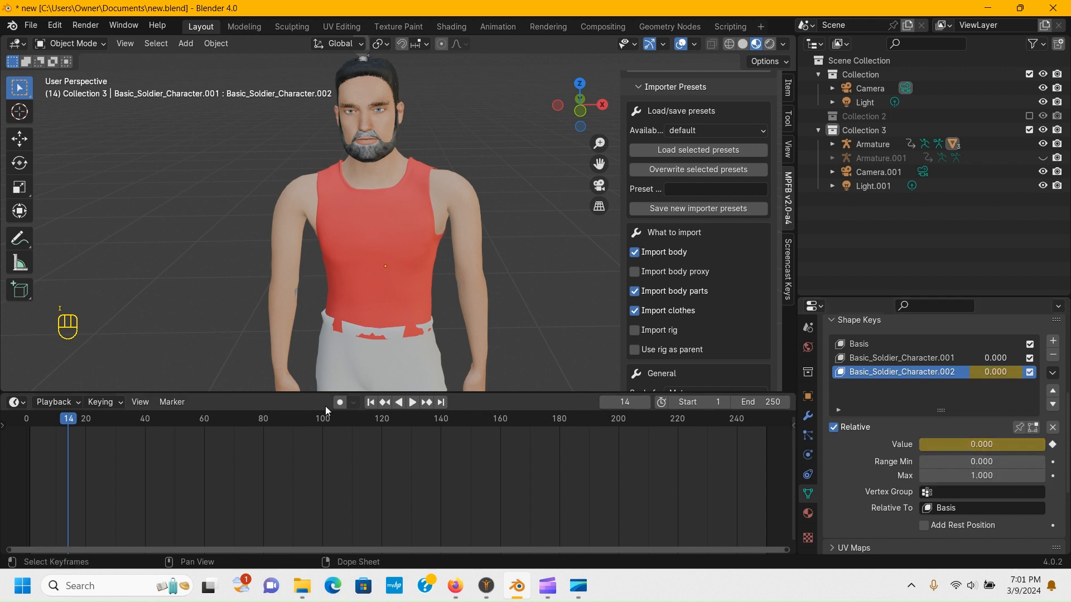
Step: At frame 24, set shape key Basic_Soldier_Character.002 to 1.000 and keyframe the value
drag(75, 424, 97, 424)
drag(961, 447, 1034, 445)
key(i)
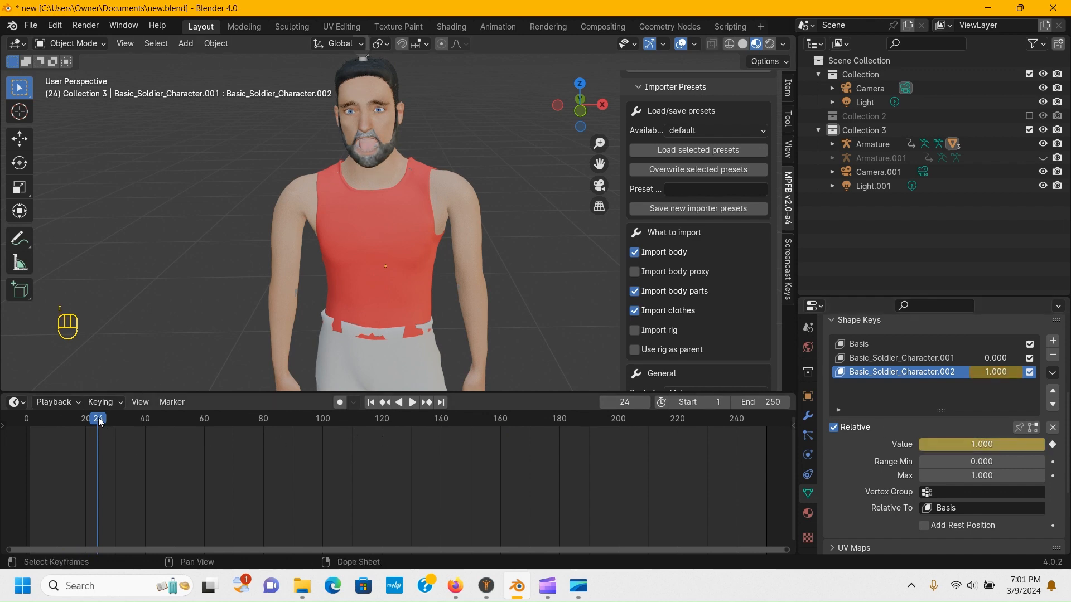
Step: At frame 30, set shape key Basic_Soldier_Character.002 back to 0 and keyframe the value
drag(100, 422, 115, 423)
click(983, 445)
text(0)
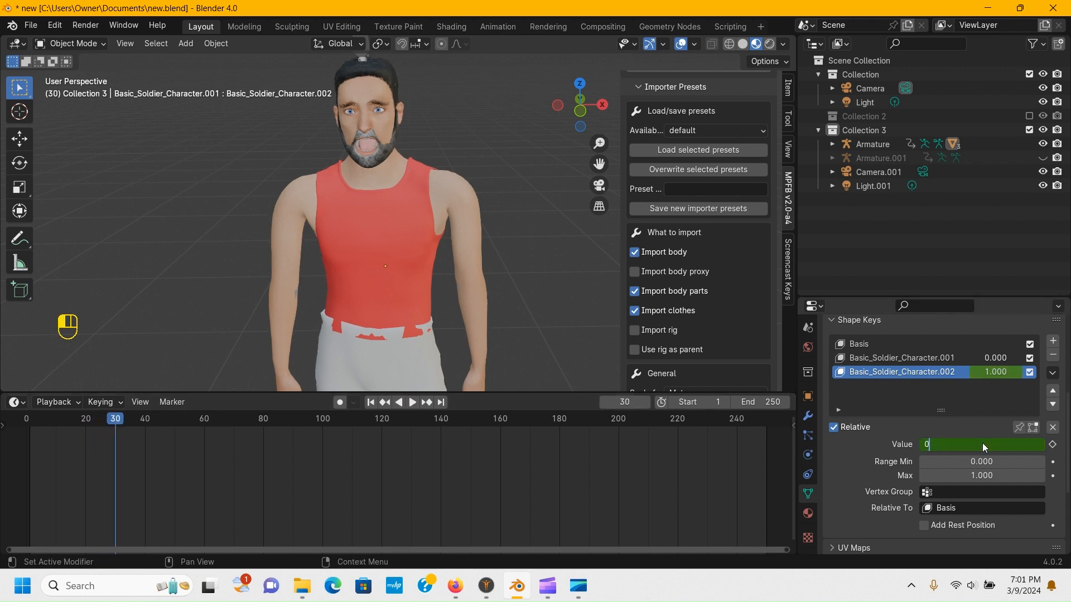
key(Return)
key(i)
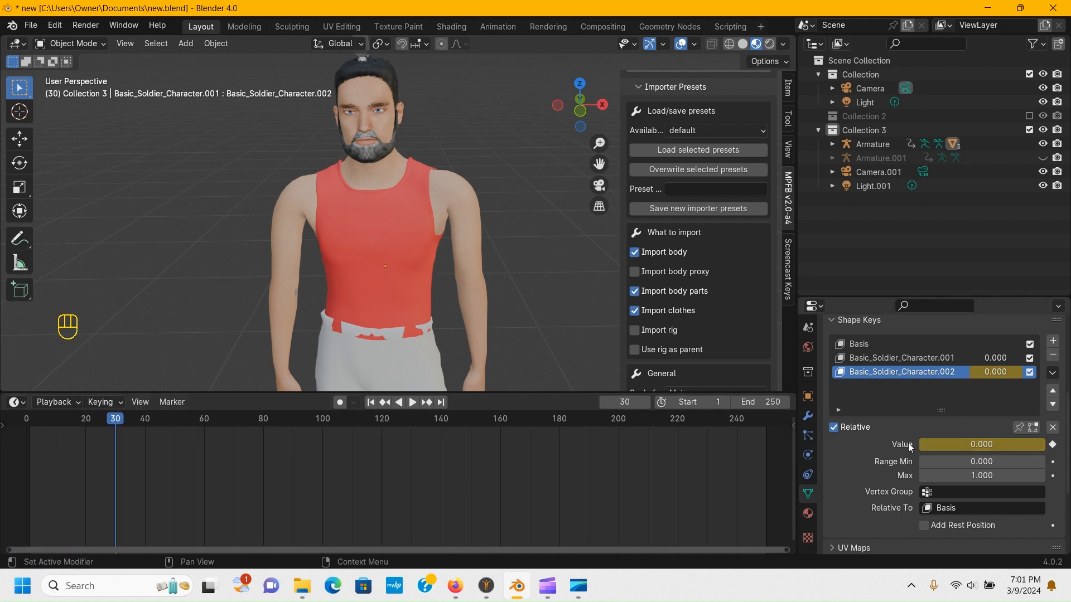
Step: Play back the facial animation from frame 0 while viewing the character, and return the timeline to frame 0
drag(111, 424, 26, 423)
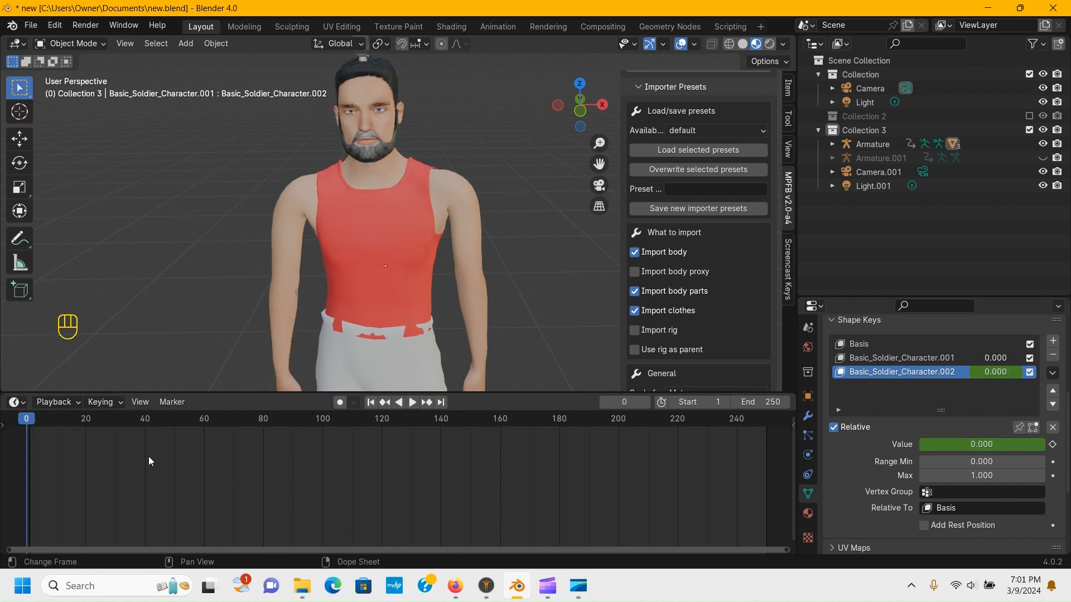
click(411, 402)
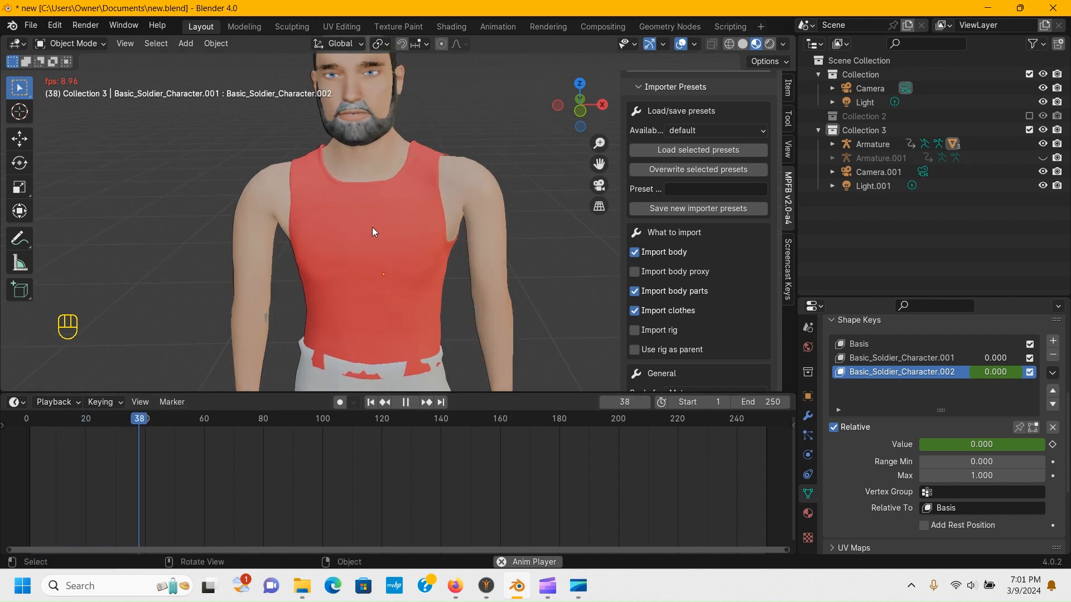
middle_drag(373, 226, 365, 215)
click(406, 403)
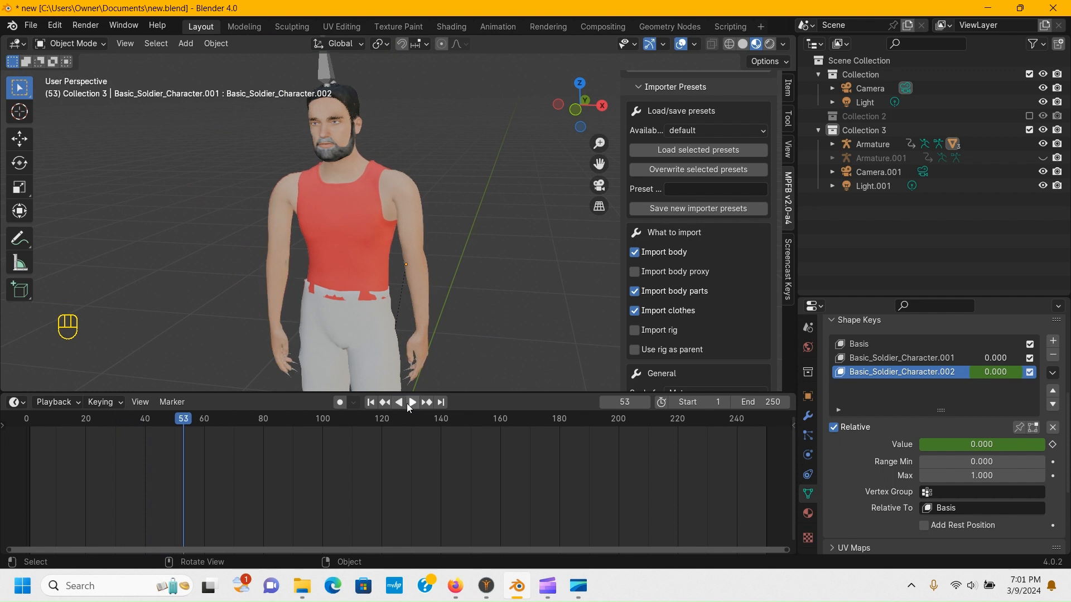
drag(186, 421, 23, 421)
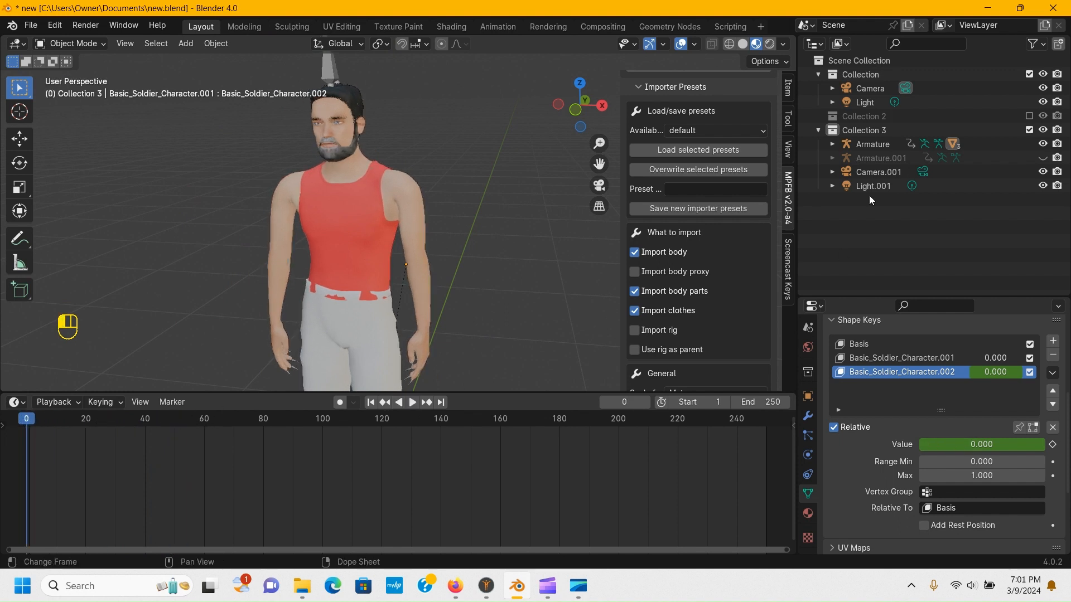
scroll(307, 173, up, 2)
middle_drag(306, 172, 243, 232)
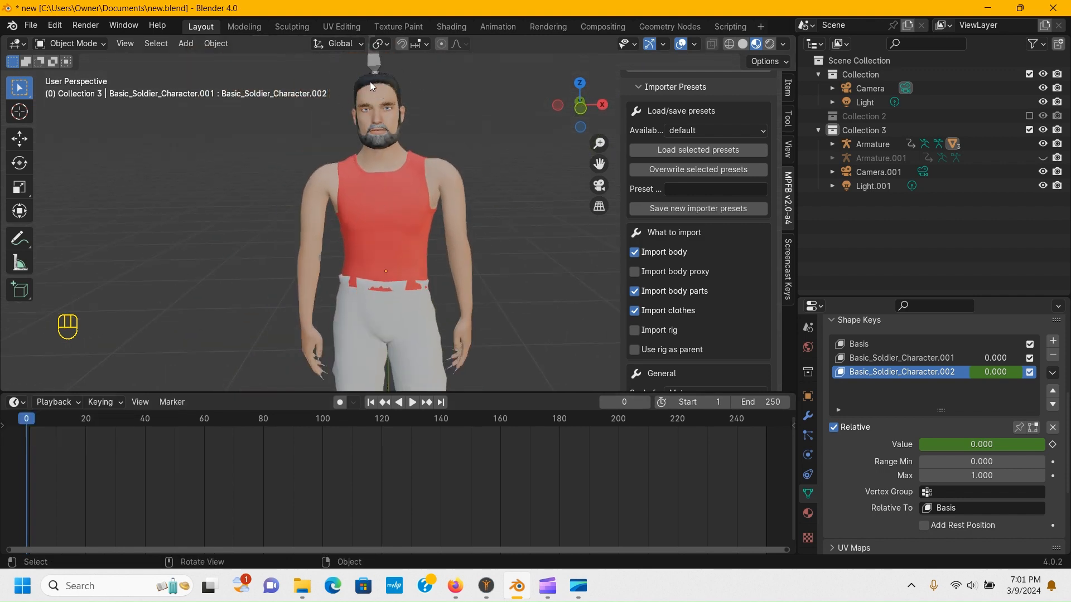
Step: Change the timeline area to the Nonlinear Animation editor
click(20, 405)
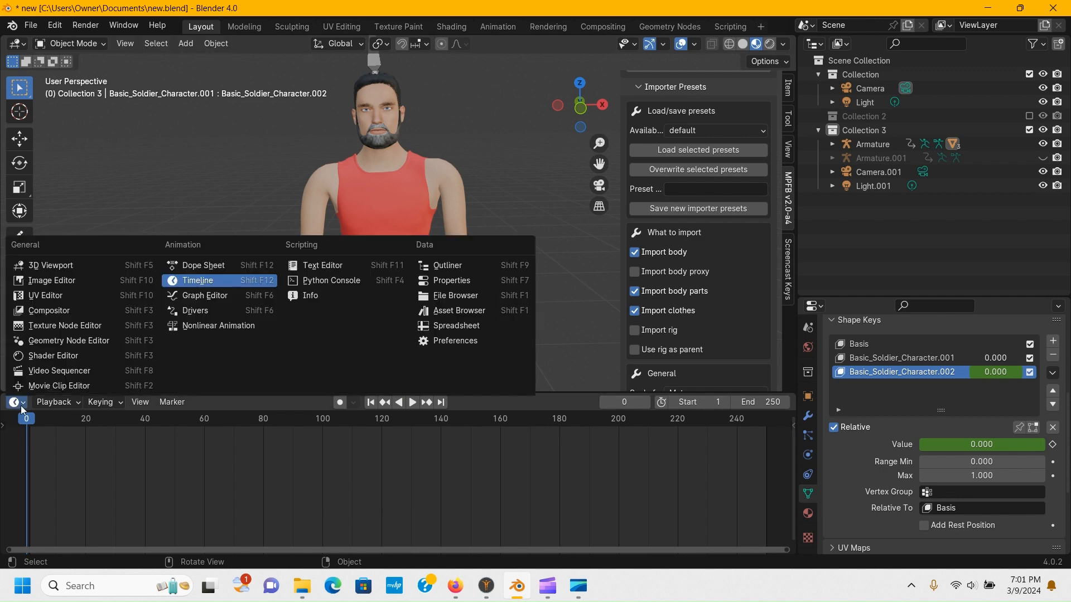
click(21, 407)
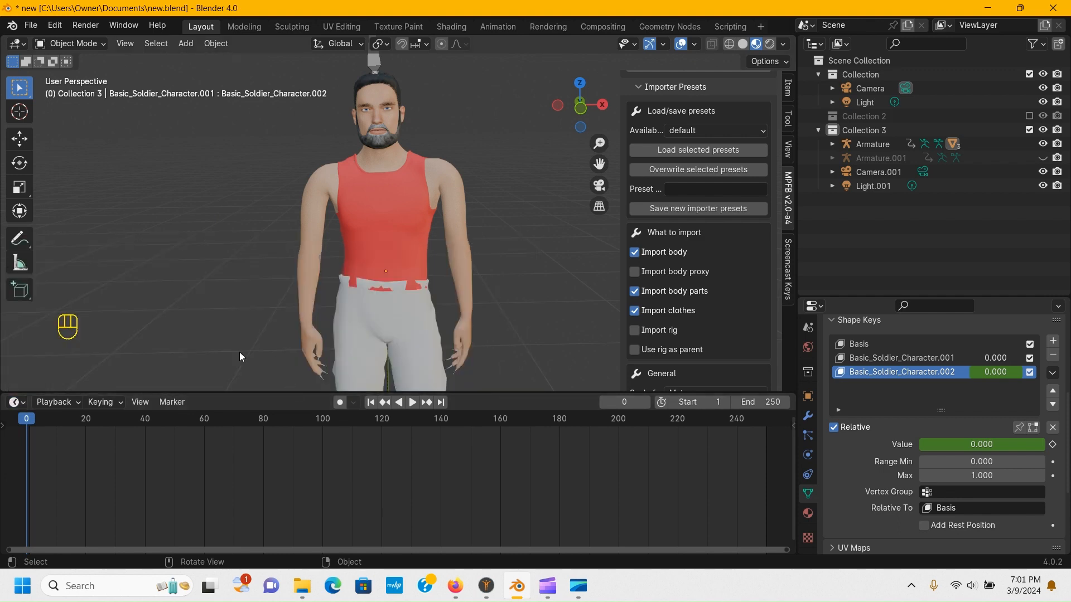
click(18, 405)
click(219, 325)
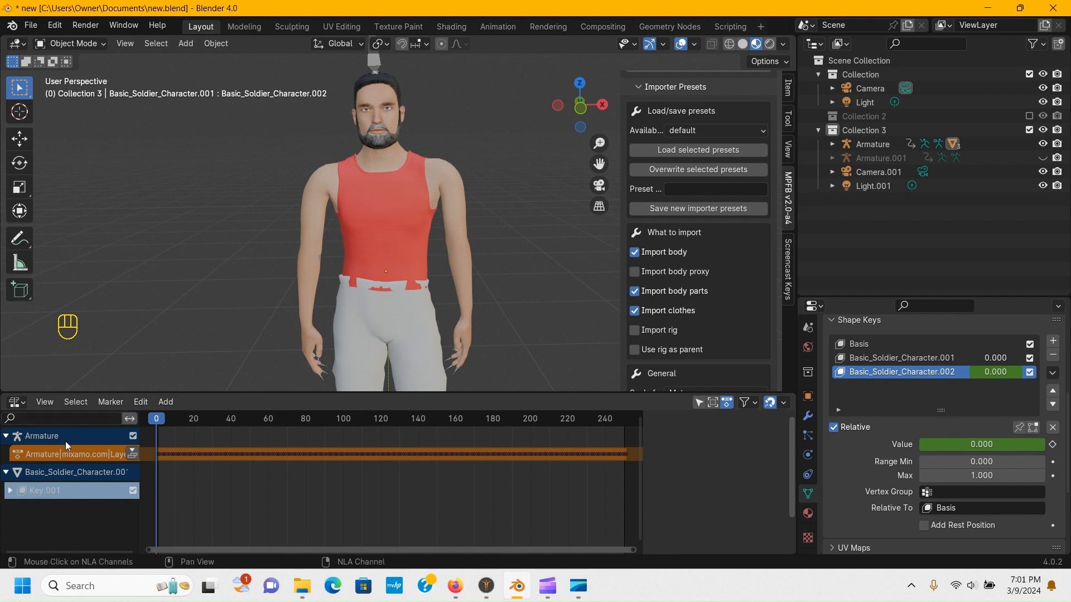
Step: Rename the visible Armature object in Collection 3 to MainChar
double_click(879, 143)
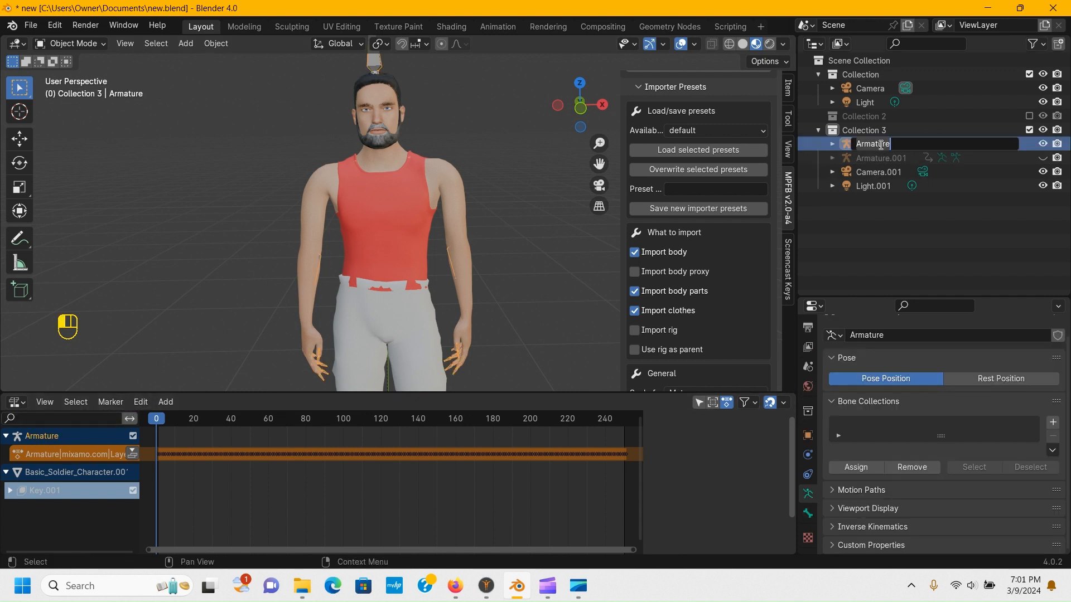
text(MainChar)
key(Return)
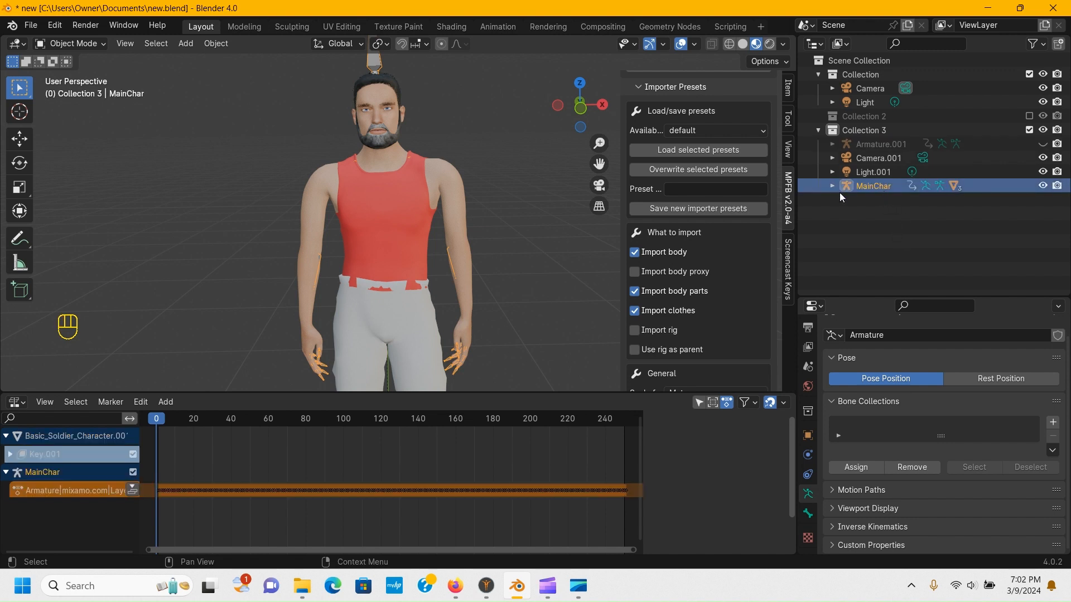
Step: Push MainChar's mixamo action down into an NLA strip and move the strip to start at frame -2
drag(157, 423, 331, 419)
click(149, 410)
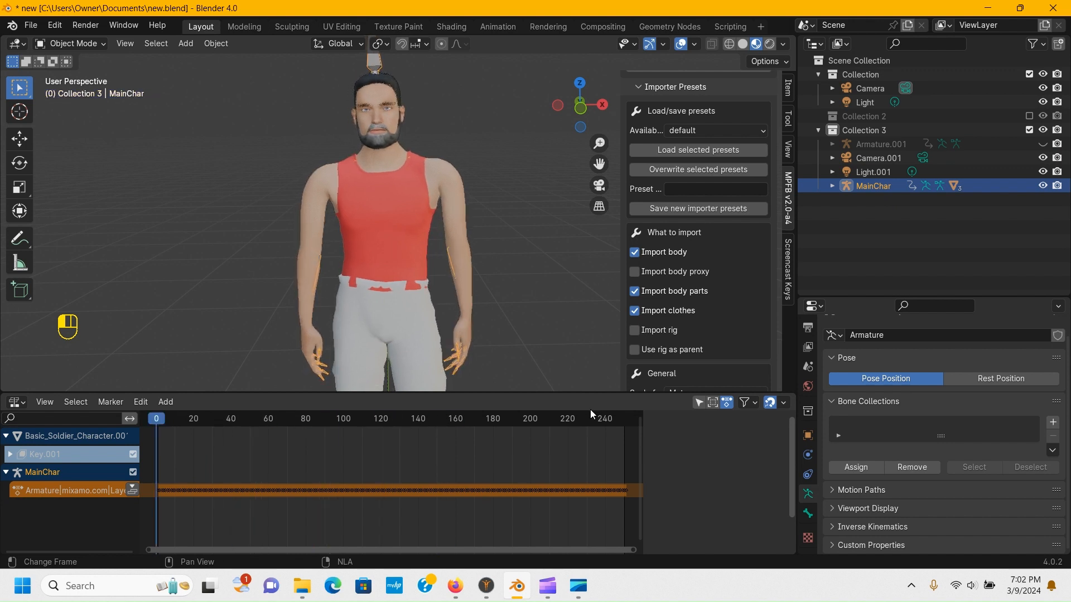
click(132, 490)
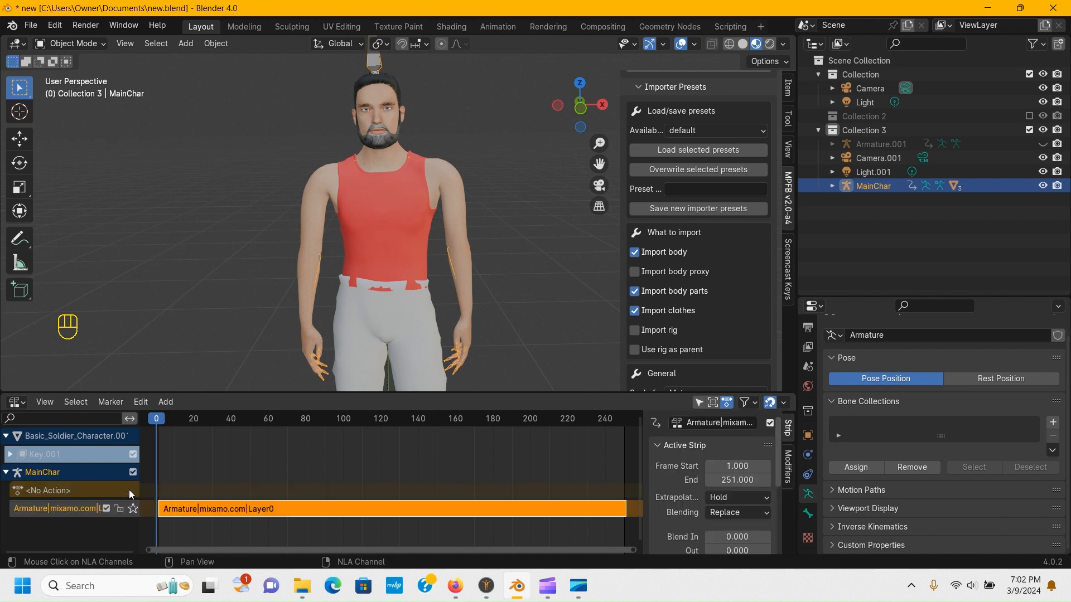
scroll(360, 464, down, 6)
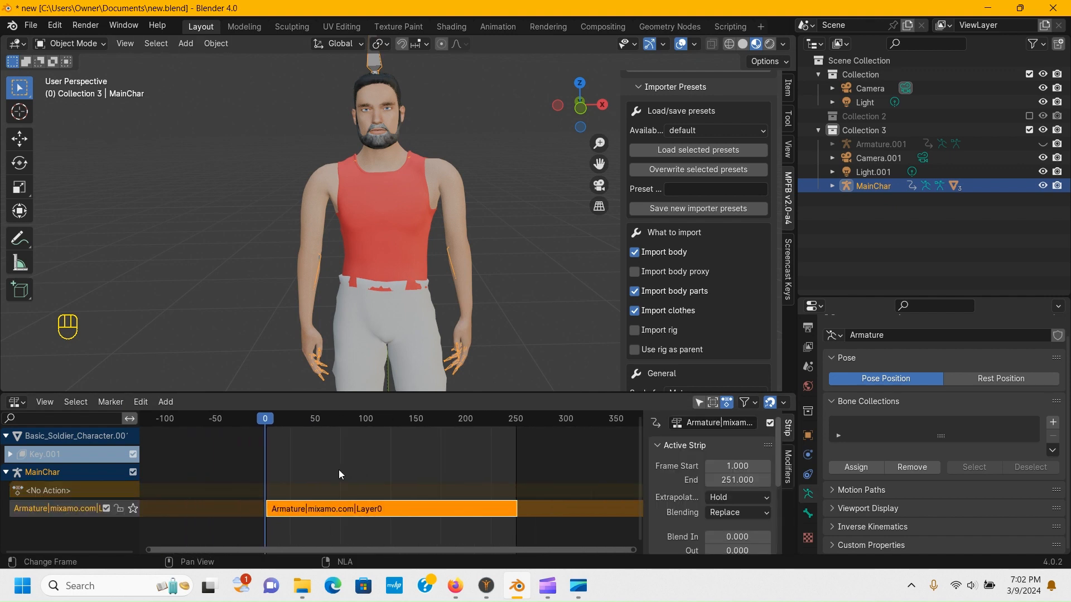
key(g)
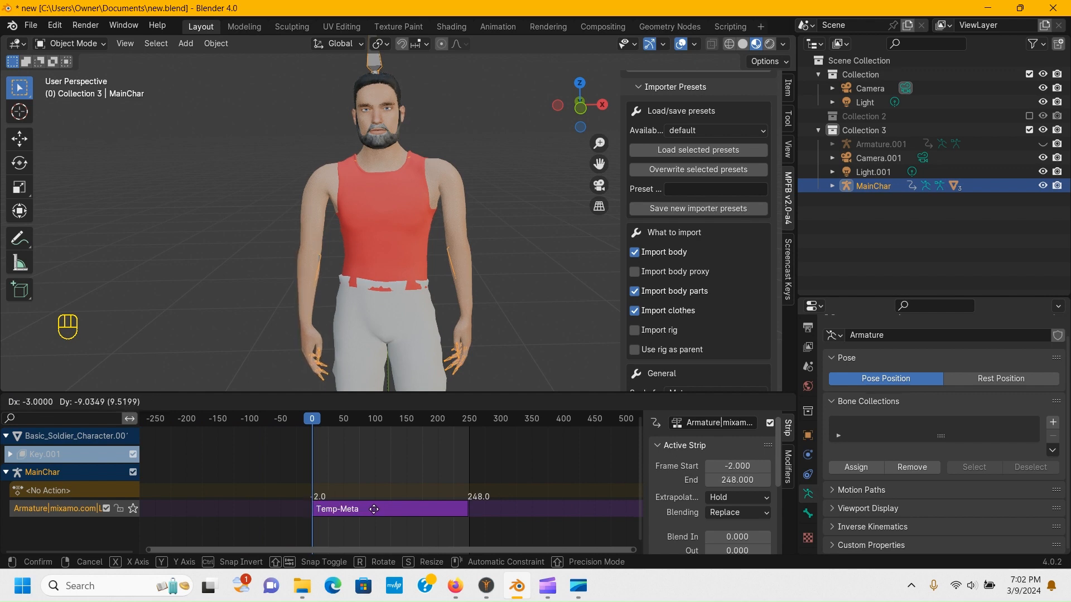
click(374, 509)
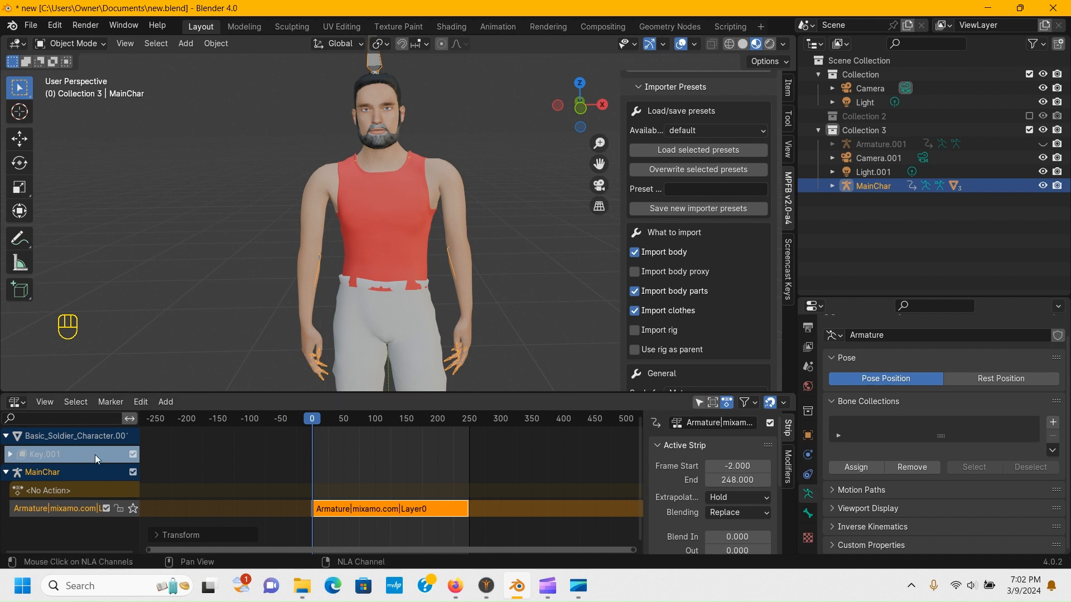
Step: Rename MainChar's new NLA track to Idle
double_click(79, 507)
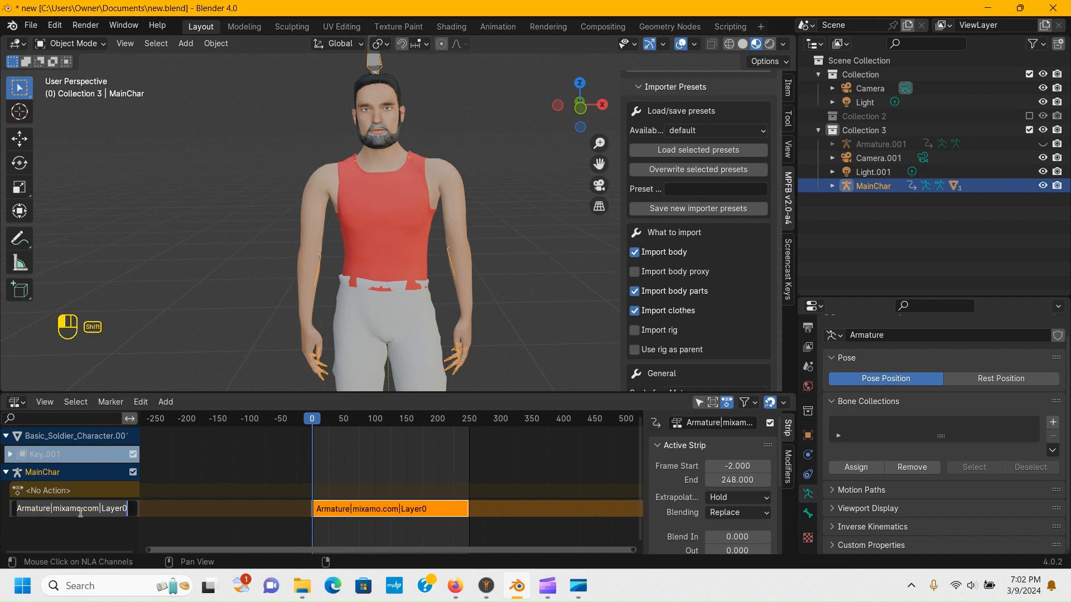
text(Idle)
key(Return)
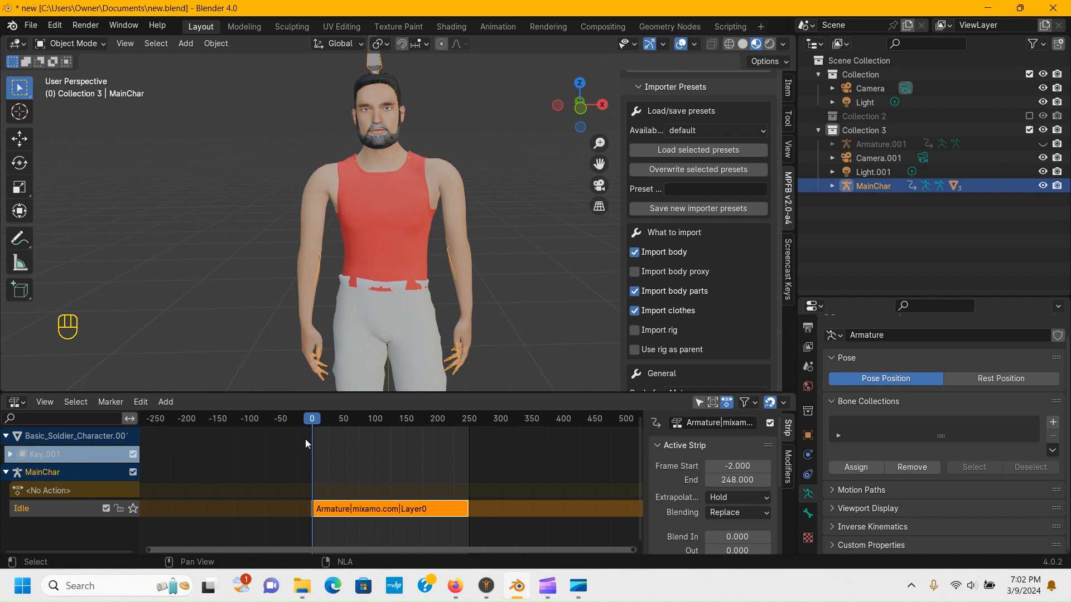
Step: Examine the Idle strip's properties in the NLA sidebar and check which editor type is active
scroll(740, 488, down, 5)
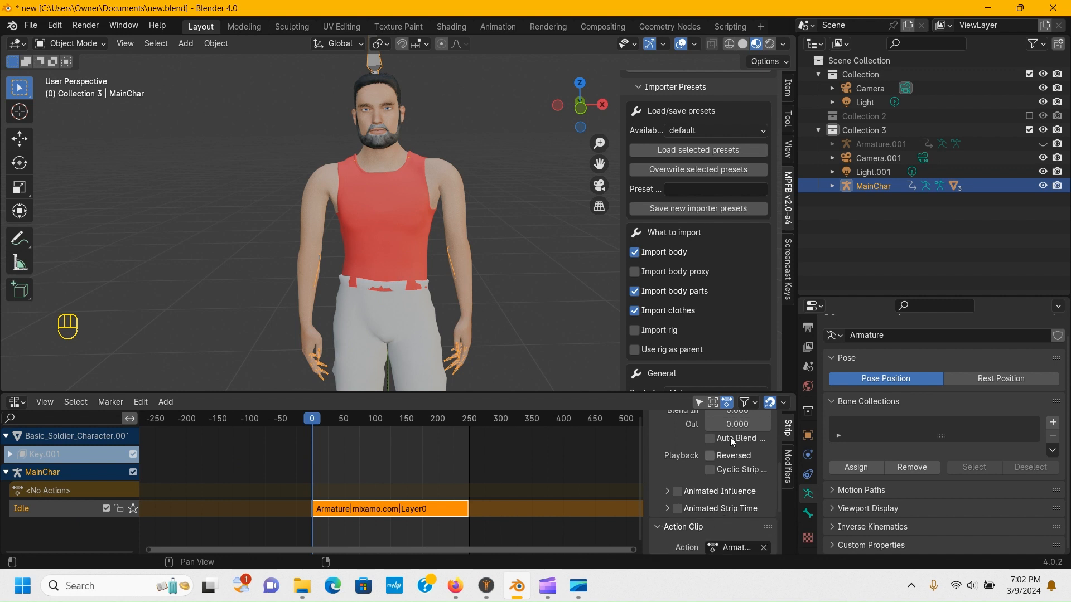
scroll(722, 446, up, 5)
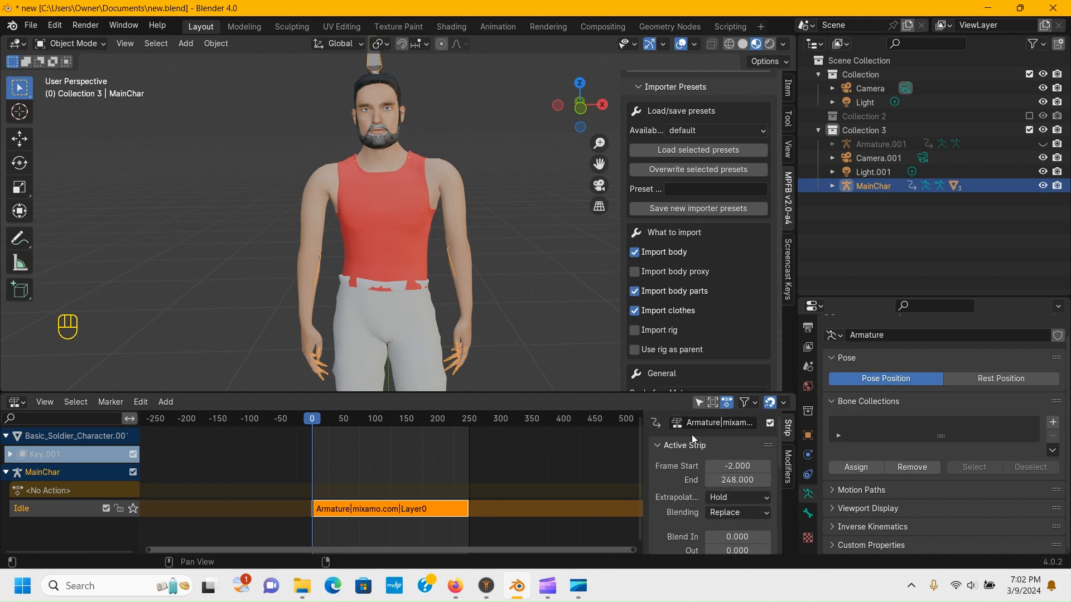
key(n)
key(n)
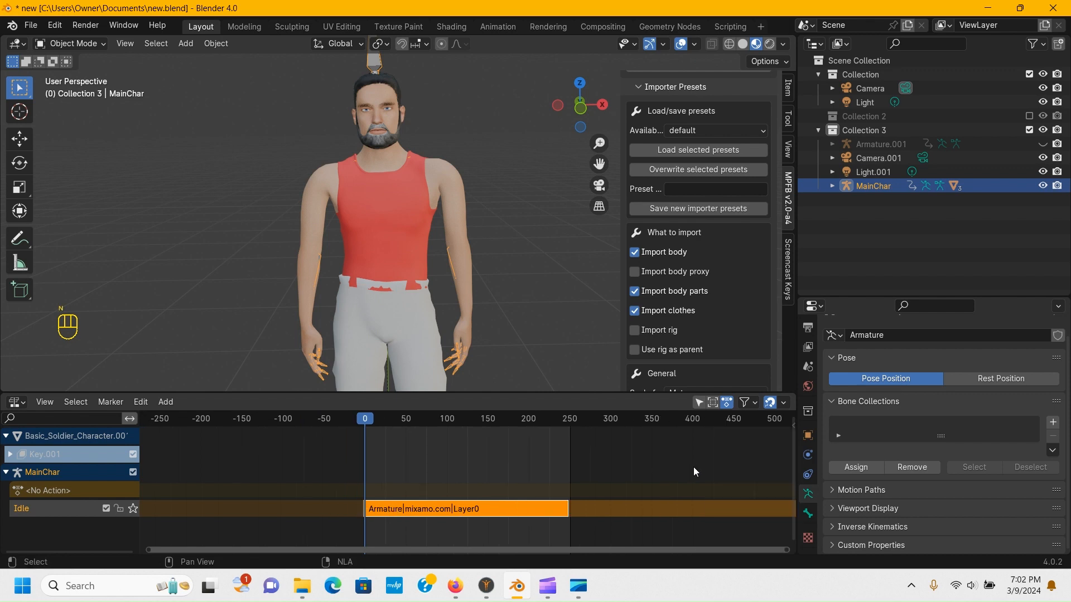
key(n)
key(n)
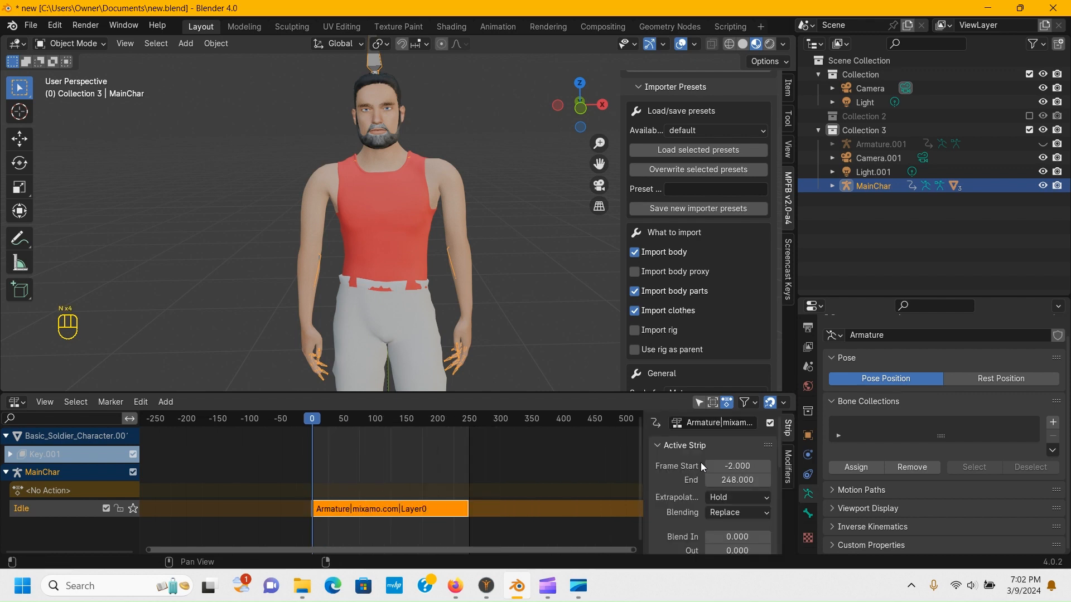
click(17, 402)
click(111, 402)
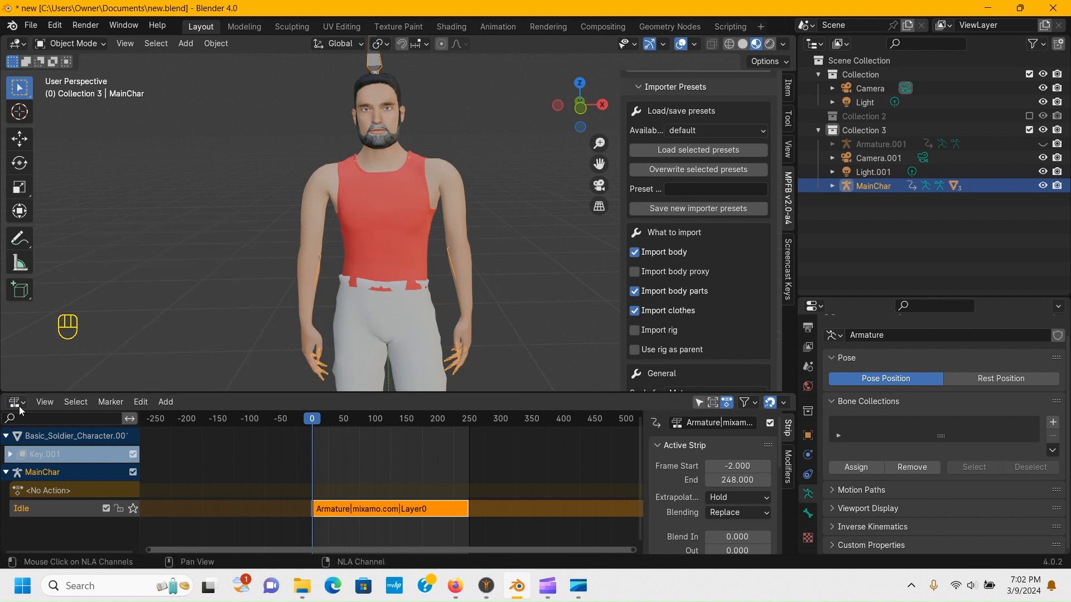
click(17, 402)
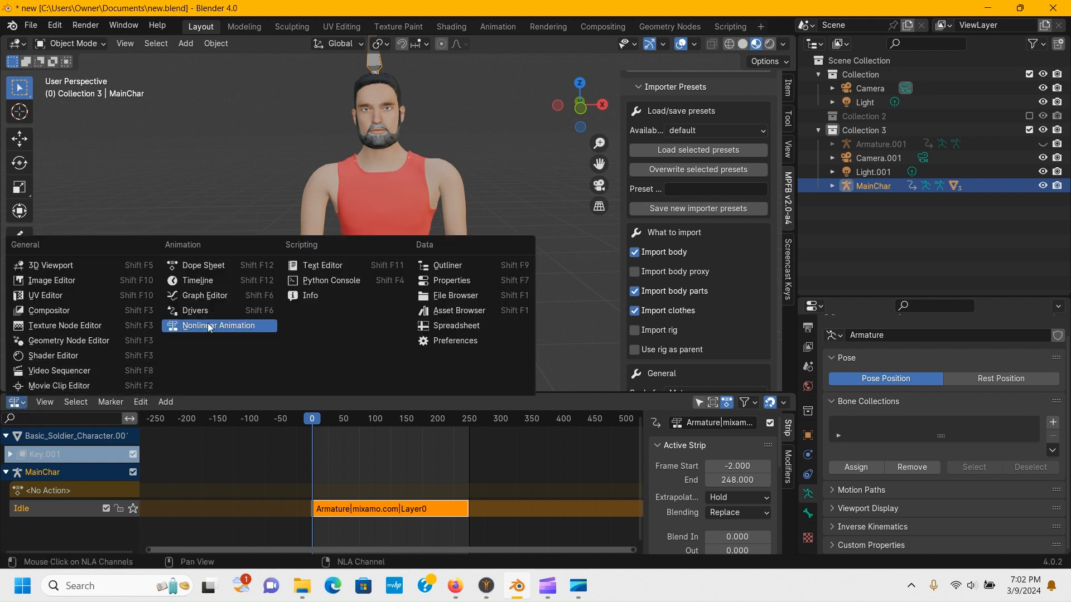
click(17, 403)
Step: Set the Idle strip's action clip Repeat to 5 and check the extended strip's length
scroll(741, 499, down, 8)
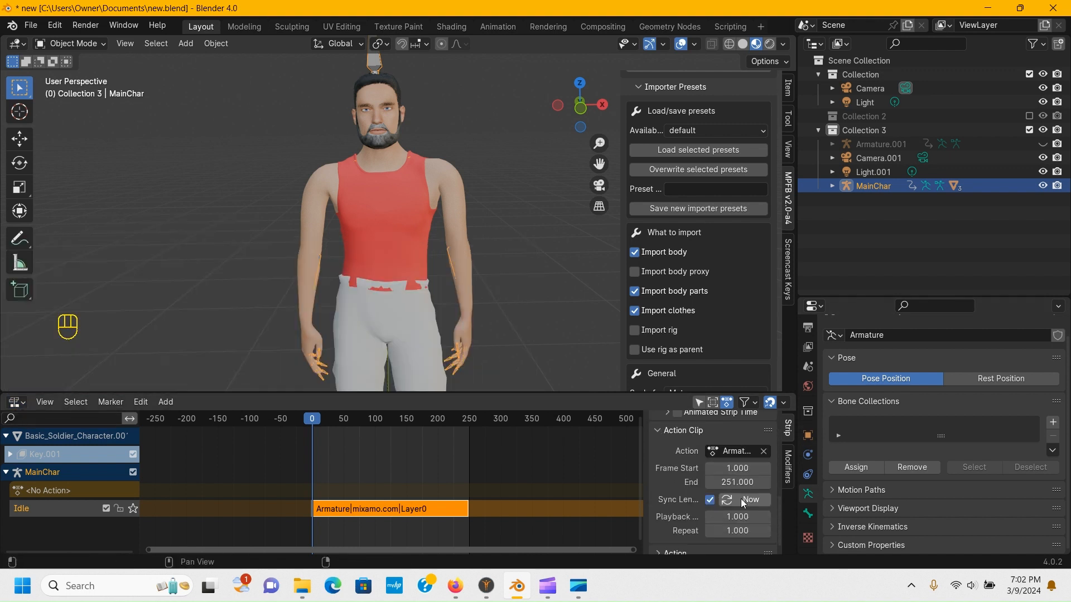
scroll(744, 491, up, 6)
scroll(738, 478, down, 6)
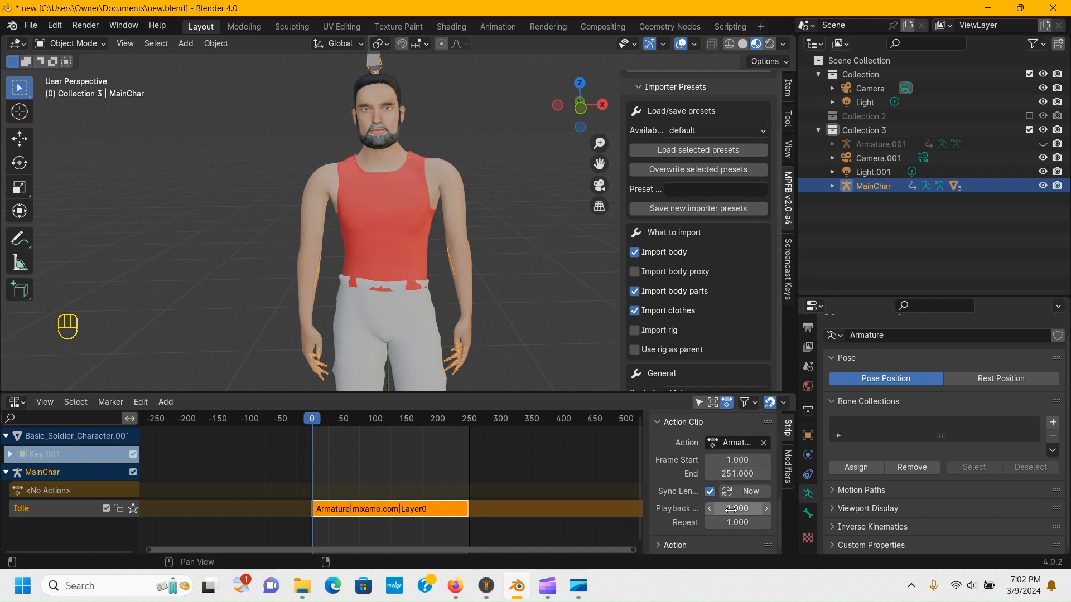
click(732, 523)
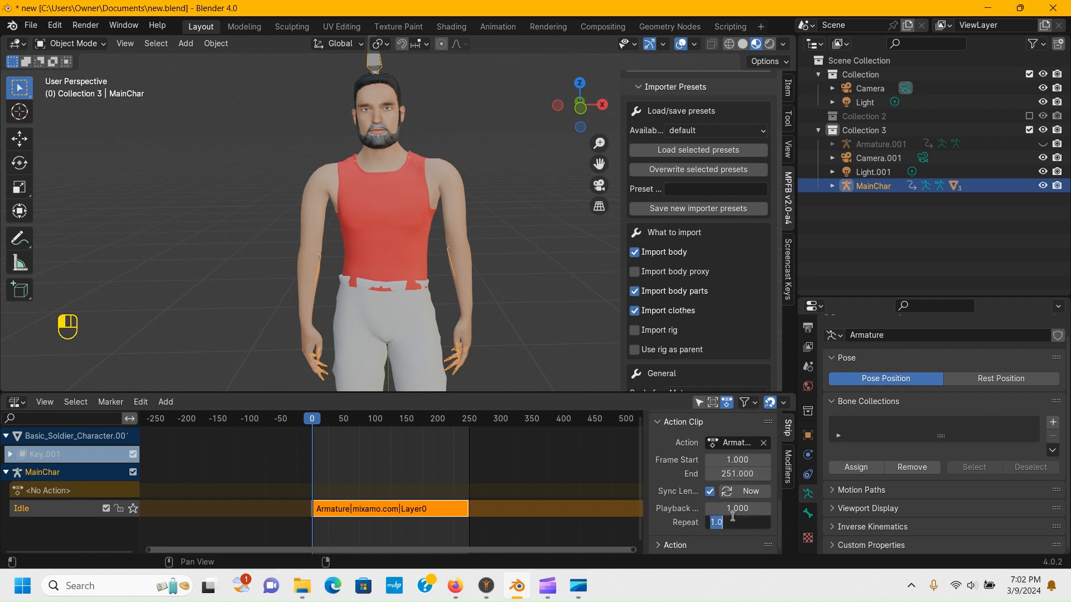
text(5)
key(Return)
scroll(485, 489, down, 3)
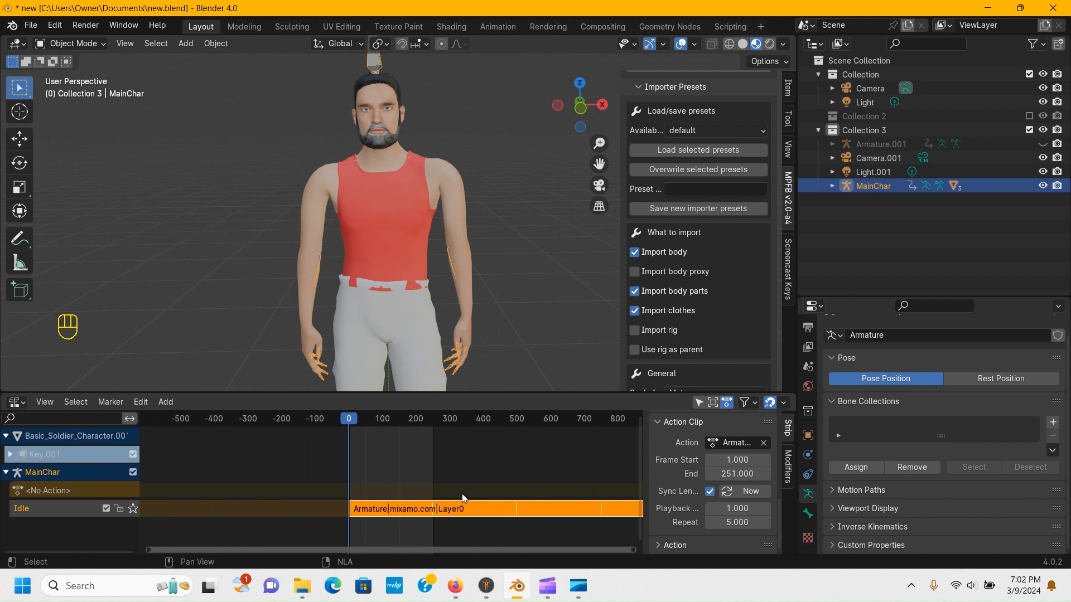
scroll(422, 484, down, 3)
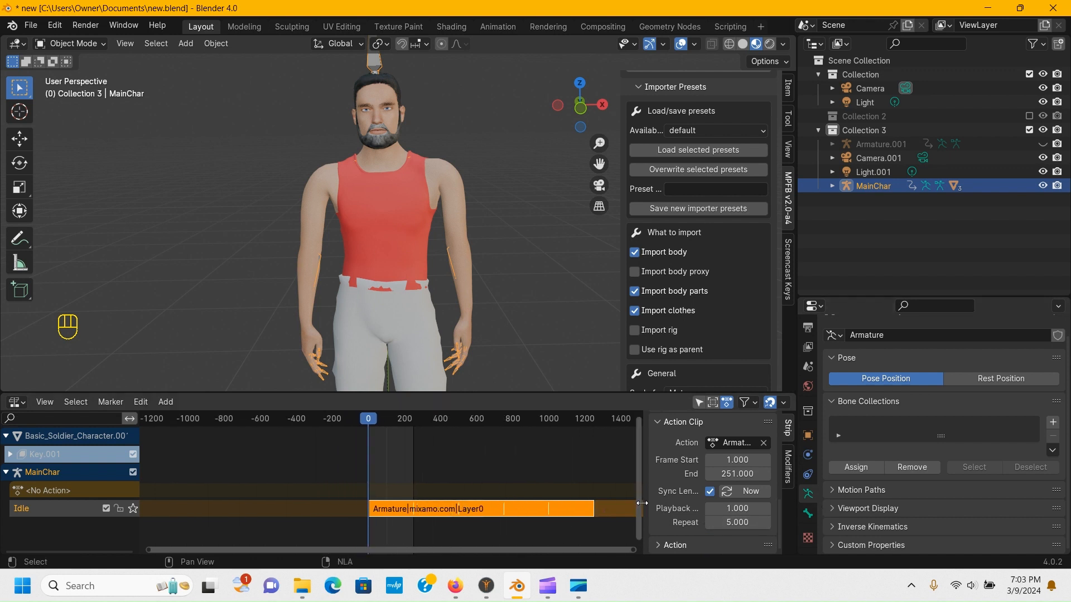
scroll(435, 542, up, 5)
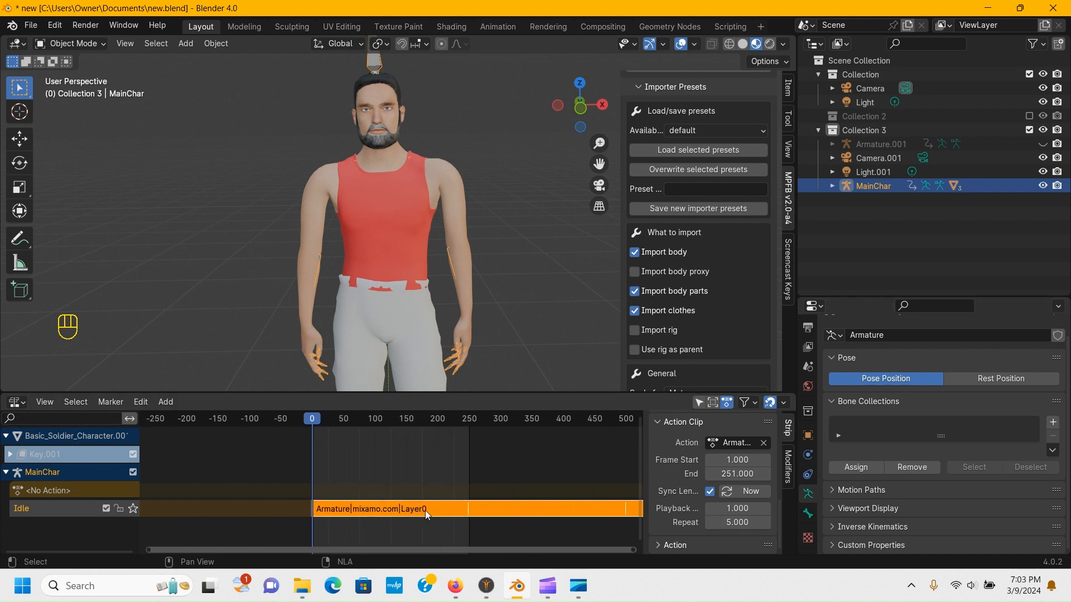
Step: Assign the Armature.001|mixamo.com|Layer0 action to MainChar's empty action slot in the NLA editor
scroll(425, 510, up, 2)
scroll(749, 476, up, 6)
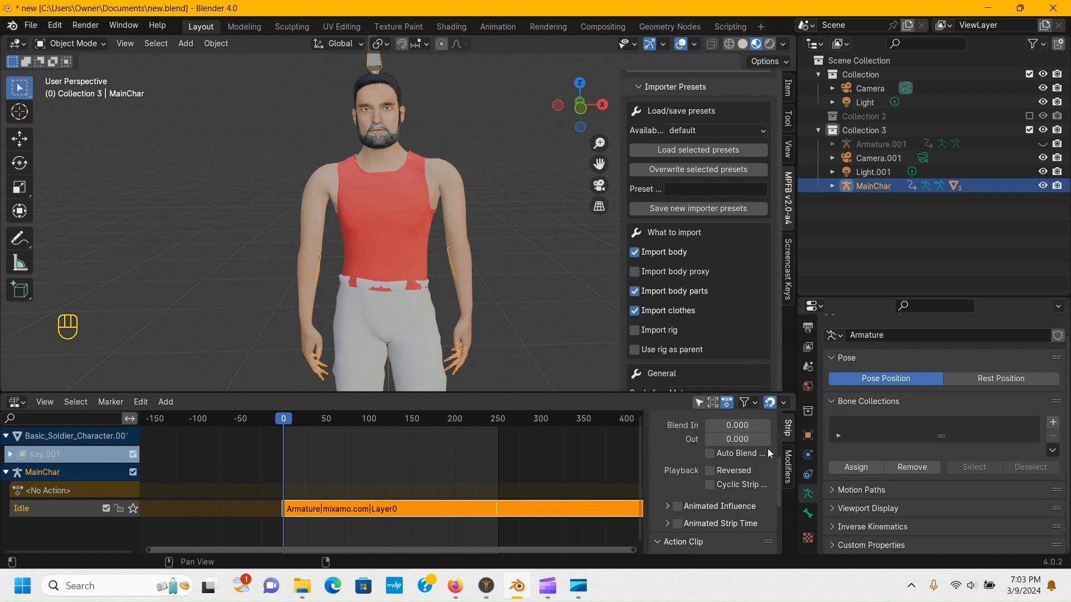
scroll(169, 467, up, 1)
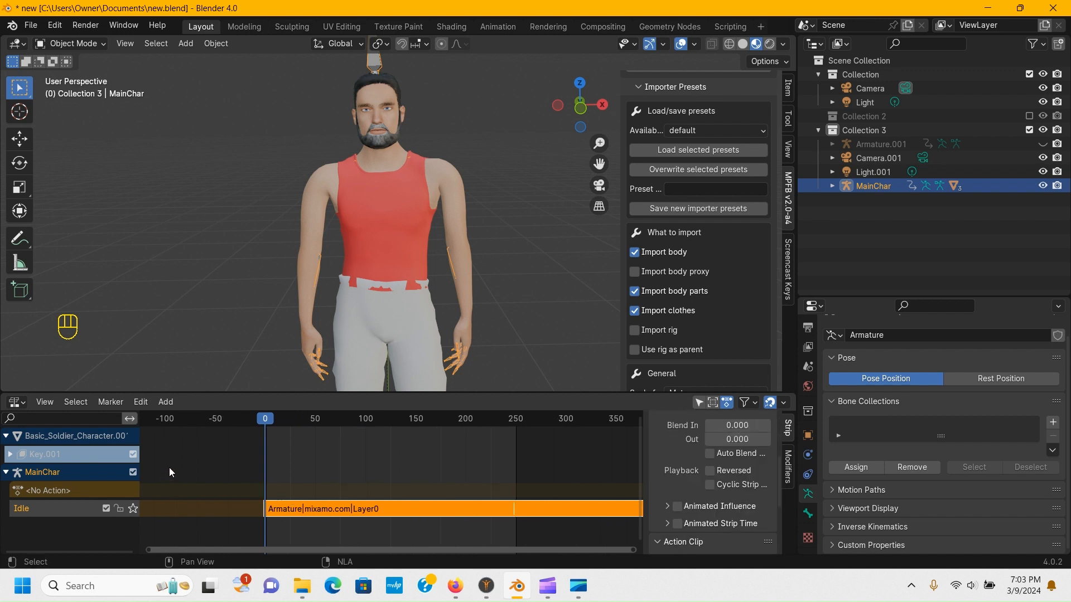
scroll(394, 477, up, 1)
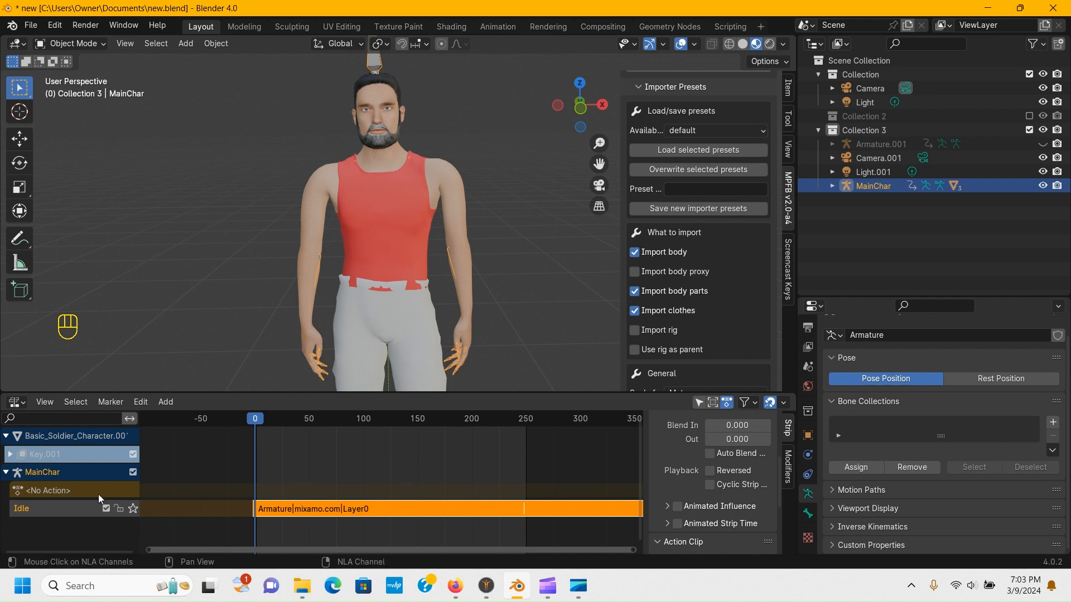
click(66, 487)
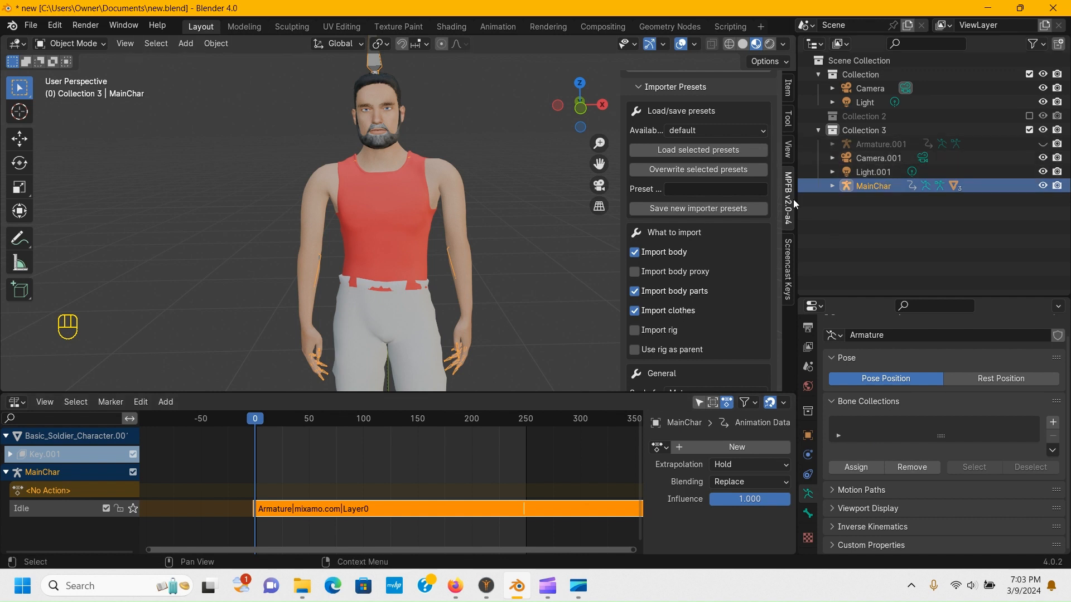
click(667, 448)
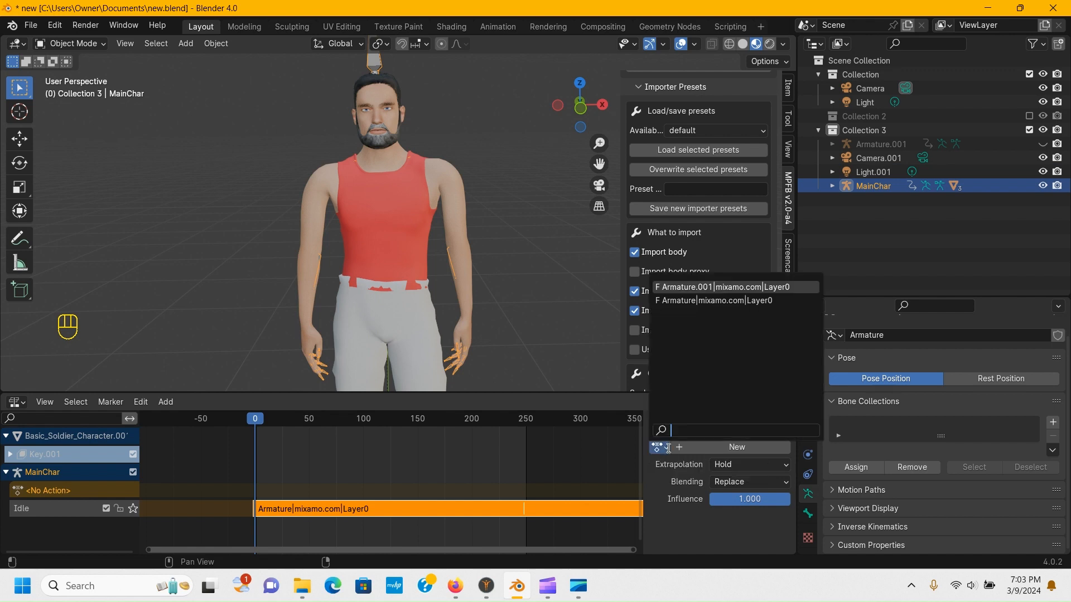
click(727, 287)
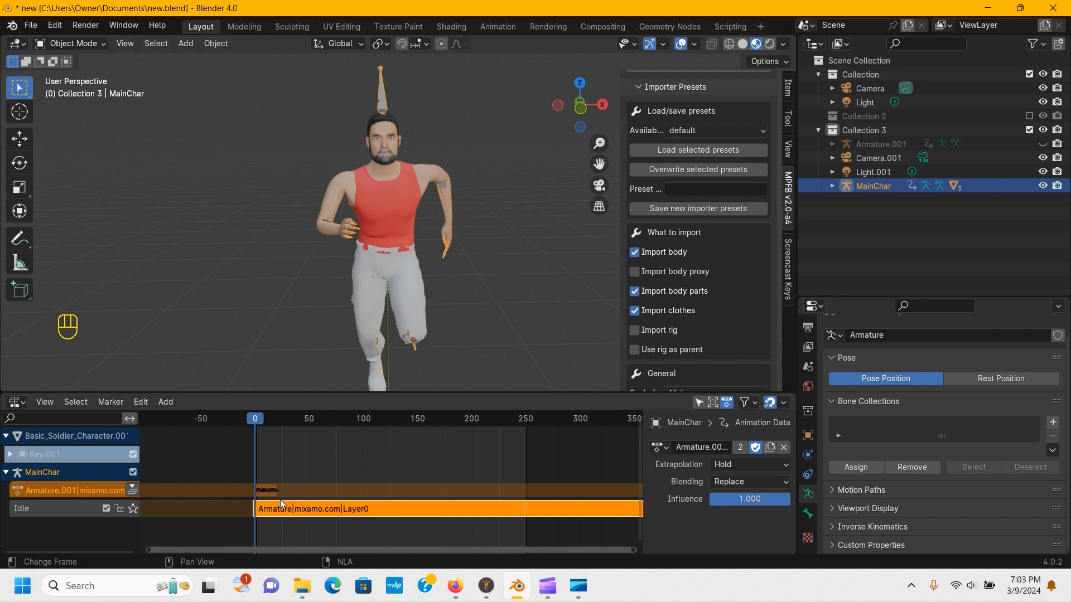
Step: Push MainChar's Armature.001 running action down into its own NLA strip above the Idle track
mouse_move(403, 289)
middle_down()
mouse_move(276, 283)
mouse_move(340, 263)
mouse_move(401, 276)
middle_up()
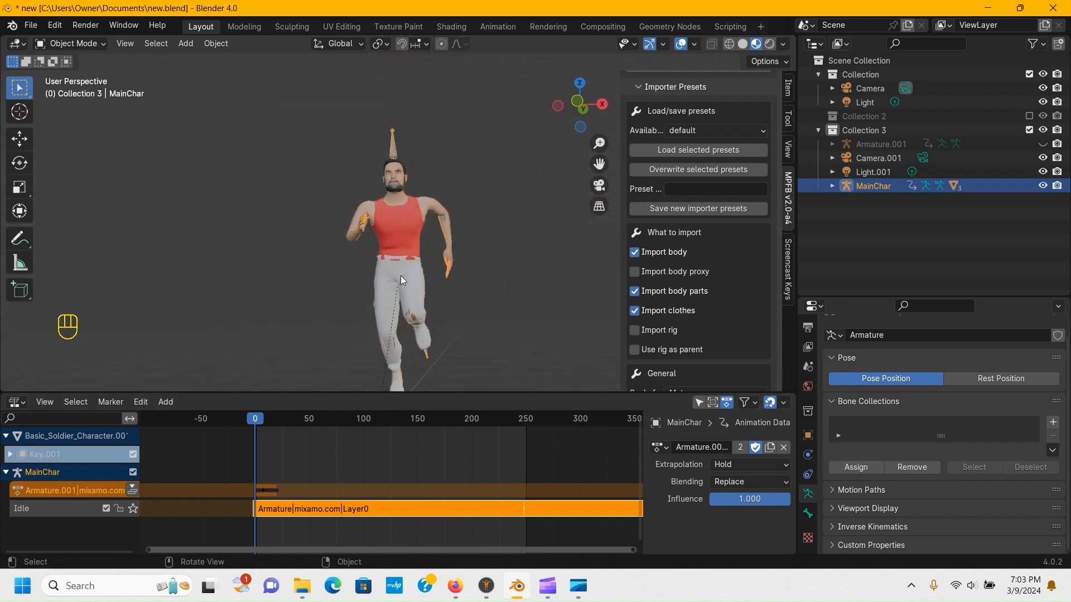
scroll(242, 479, down, 3)
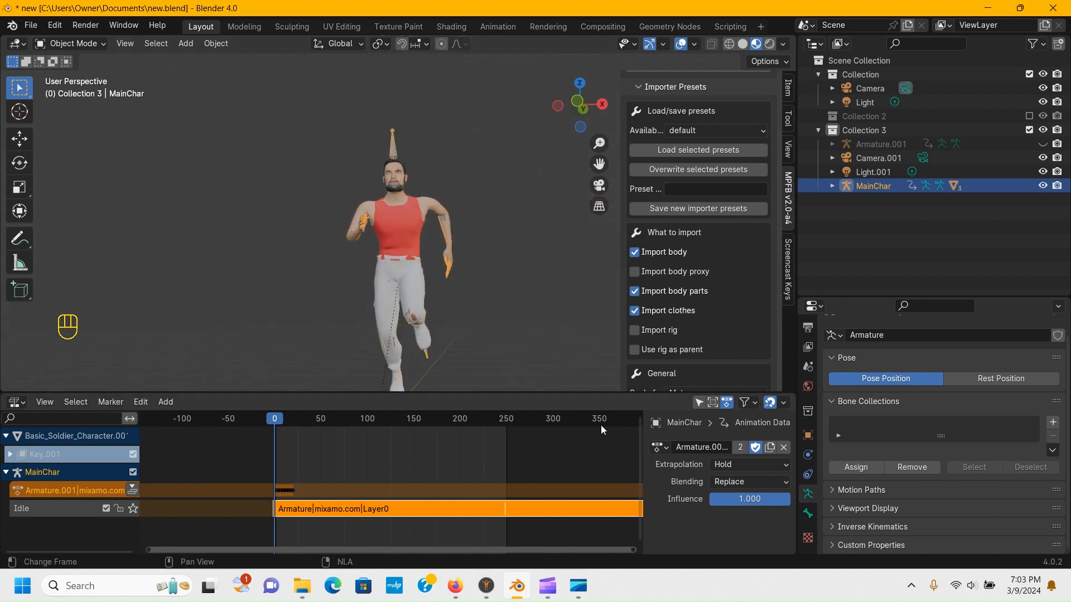
key(Home)
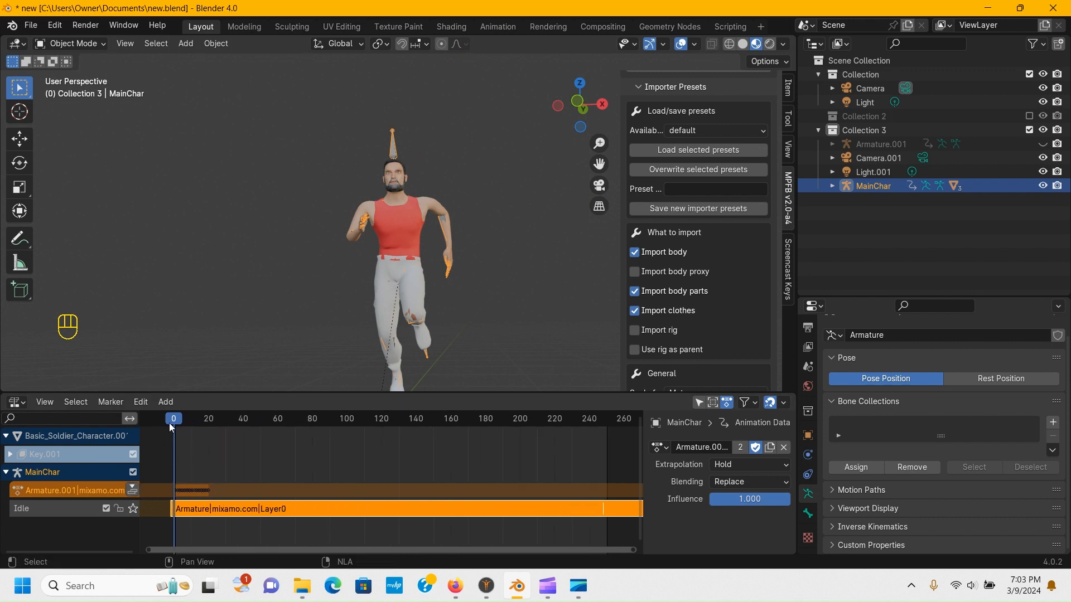
mouse_move(173, 419)
mouse_down()
mouse_move(209, 422)
mouse_move(156, 423)
mouse_up()
click(131, 490)
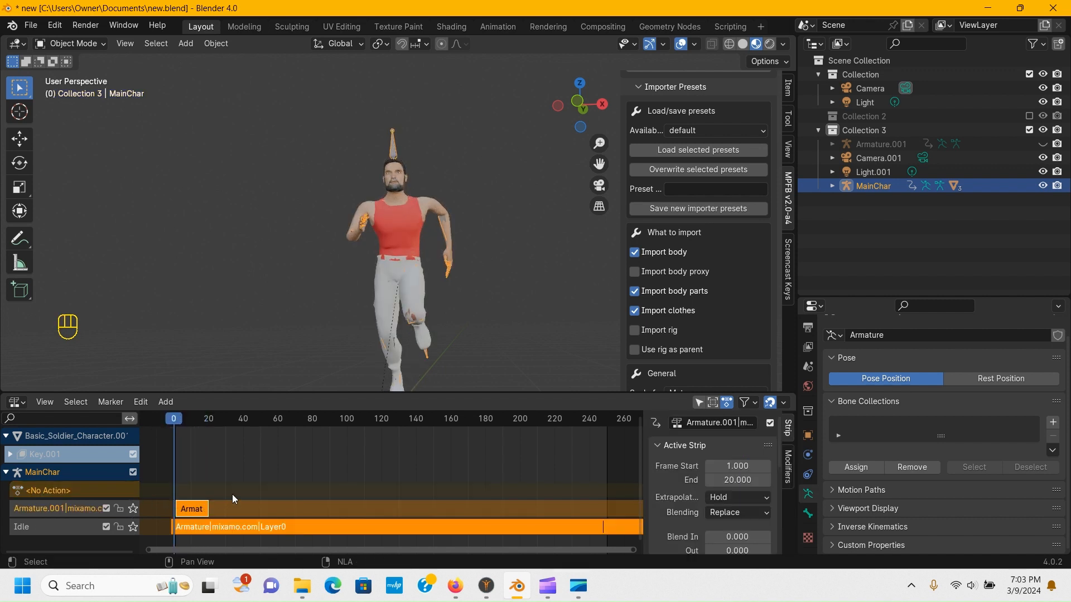
click(75, 489)
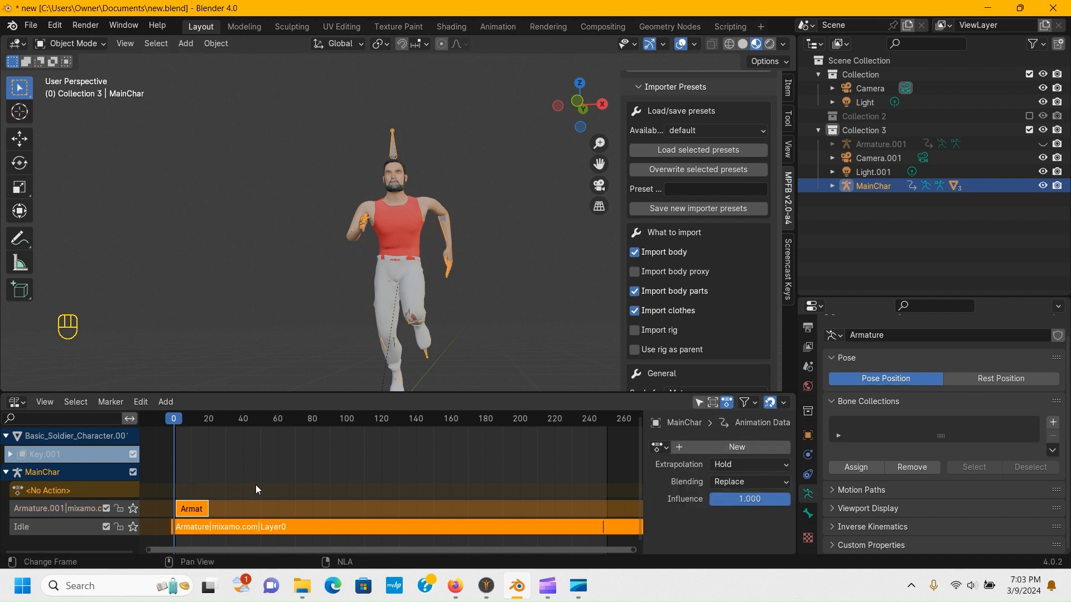
Step: Move the running strip to start at frame 78 and scrub back to frame 50 to check the pose before it
scroll(259, 482, down, 2)
drag(232, 510, 331, 514)
drag(219, 419, 315, 465)
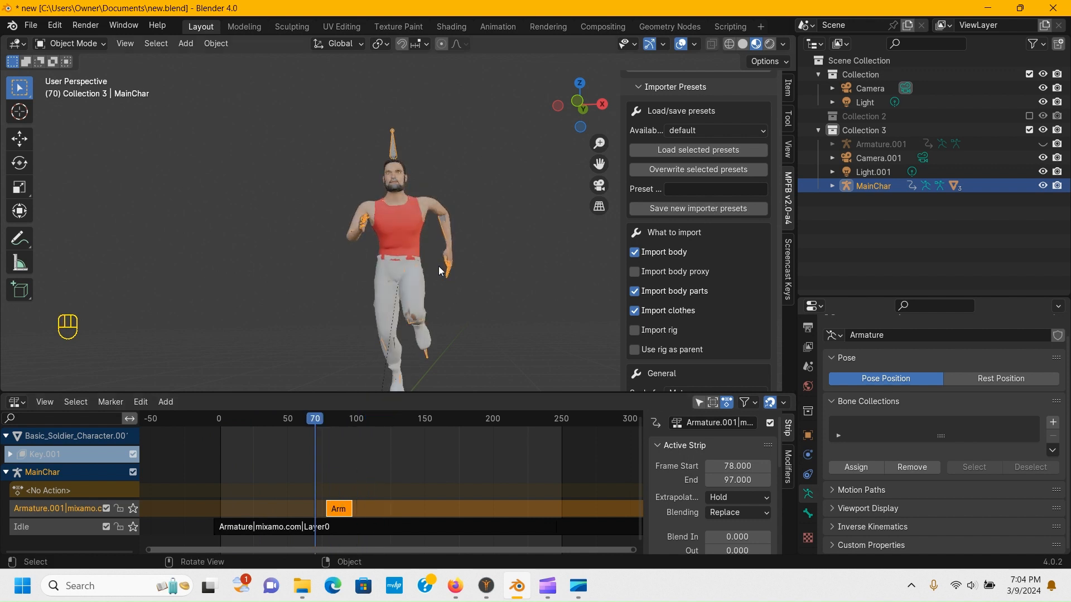
scroll(450, 489, up, 1)
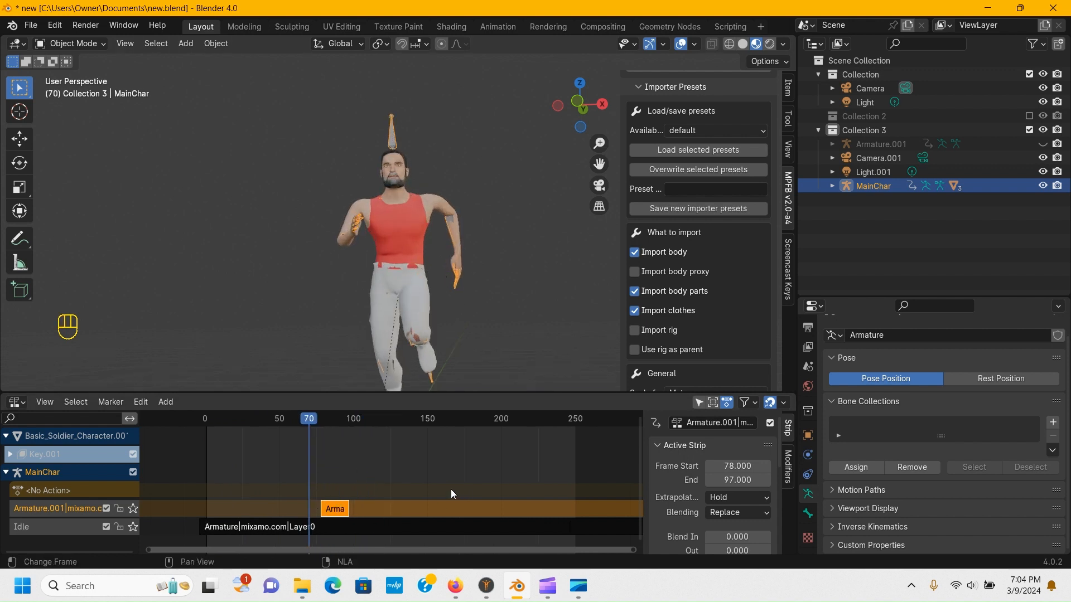
middle_drag(460, 487, 443, 471)
drag(290, 419, 262, 417)
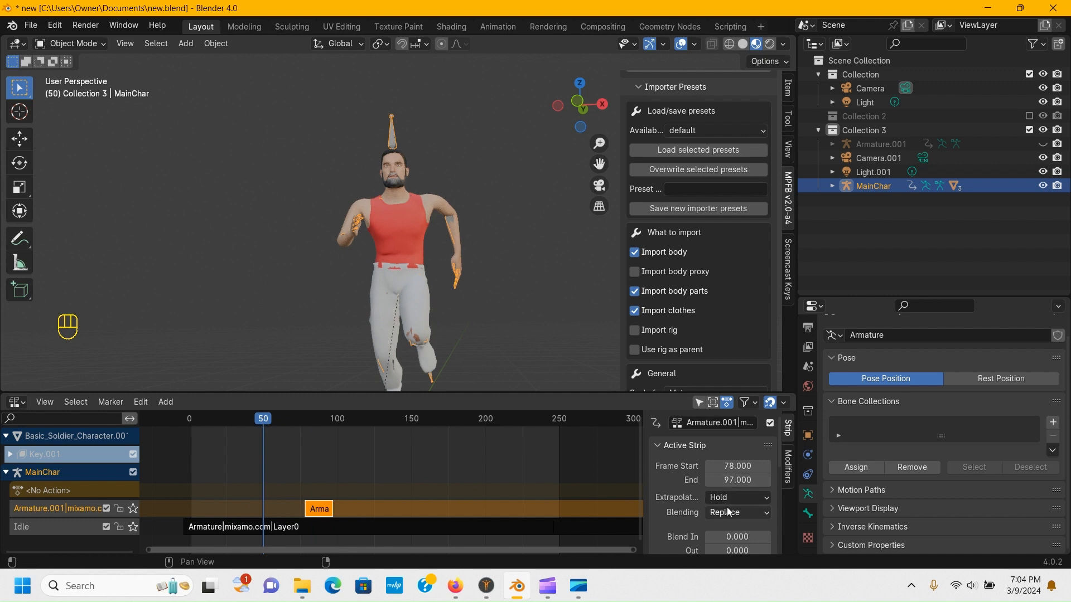
Step: Set the running strip's Extrapolation to Nothing and scrub to frame 72 to check the pose ahead of the strip
scroll(727, 512, down, 2)
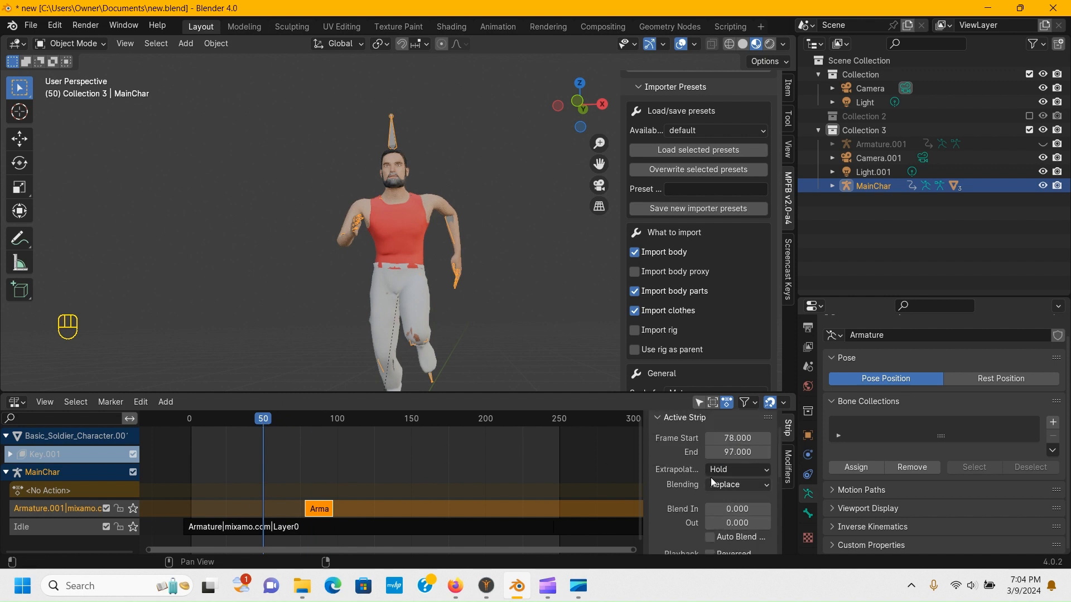
click(751, 470)
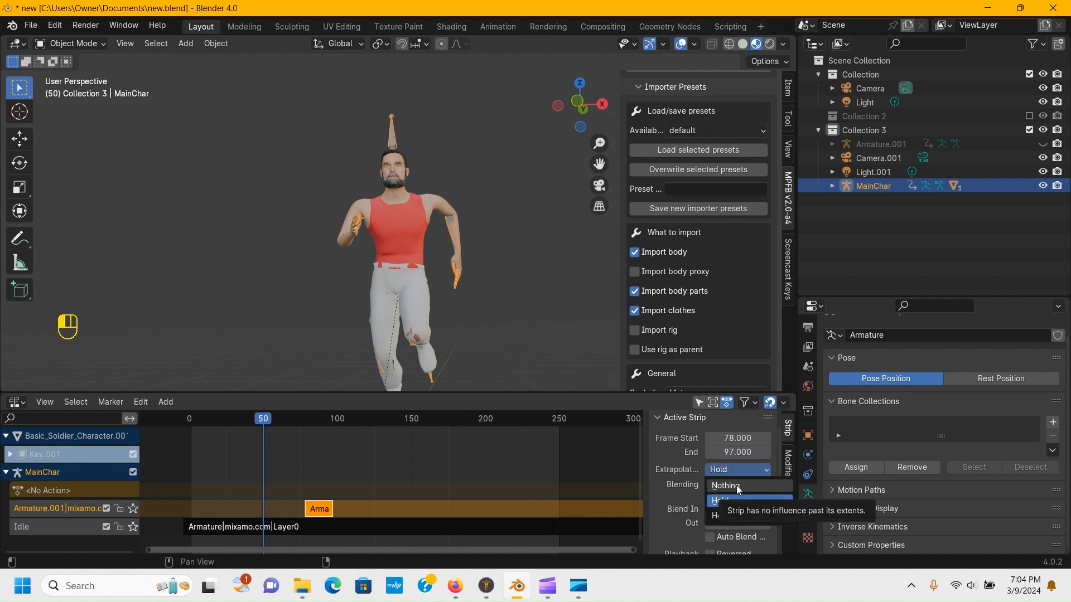
click(736, 487)
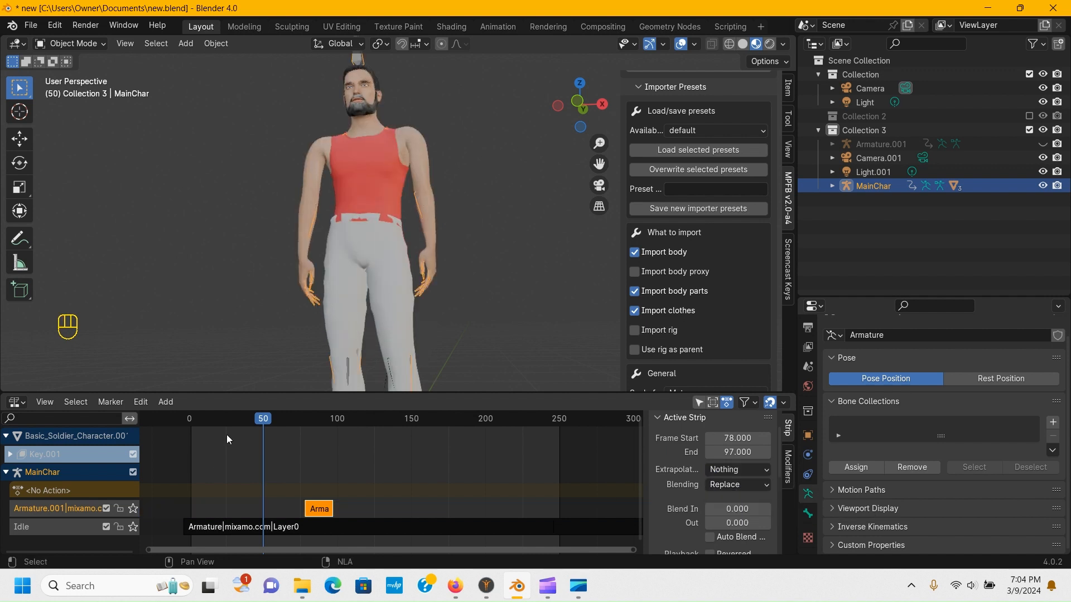
scroll(227, 438, down, 2)
scroll(369, 298, down, 3)
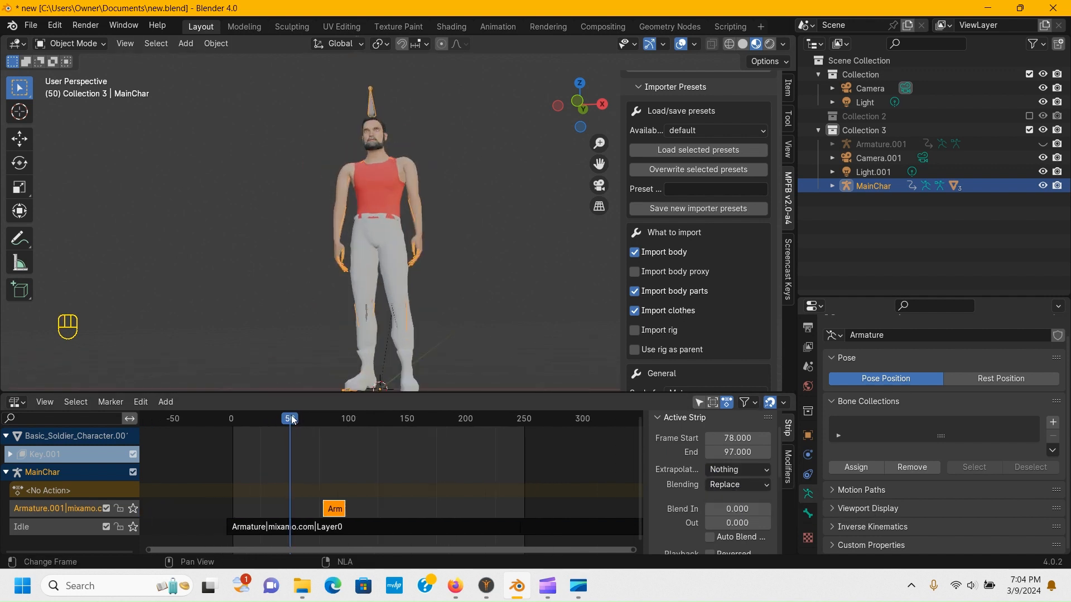
drag(289, 418, 316, 425)
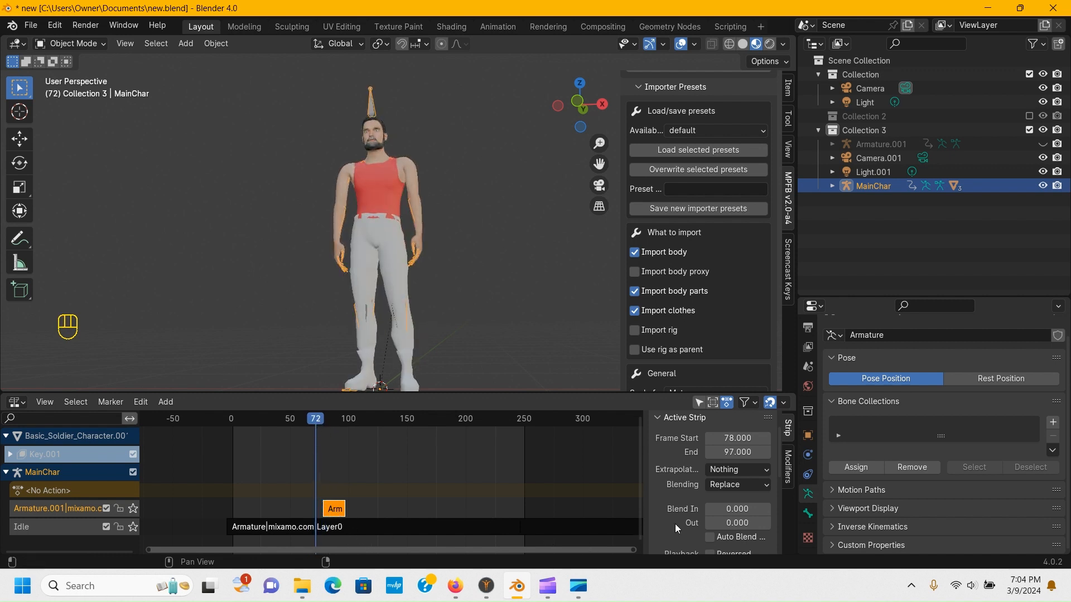
Step: Set the running strip's action clip Repeat to 10 and enable its Auto Blend In/Out
scroll(711, 513, down, 6)
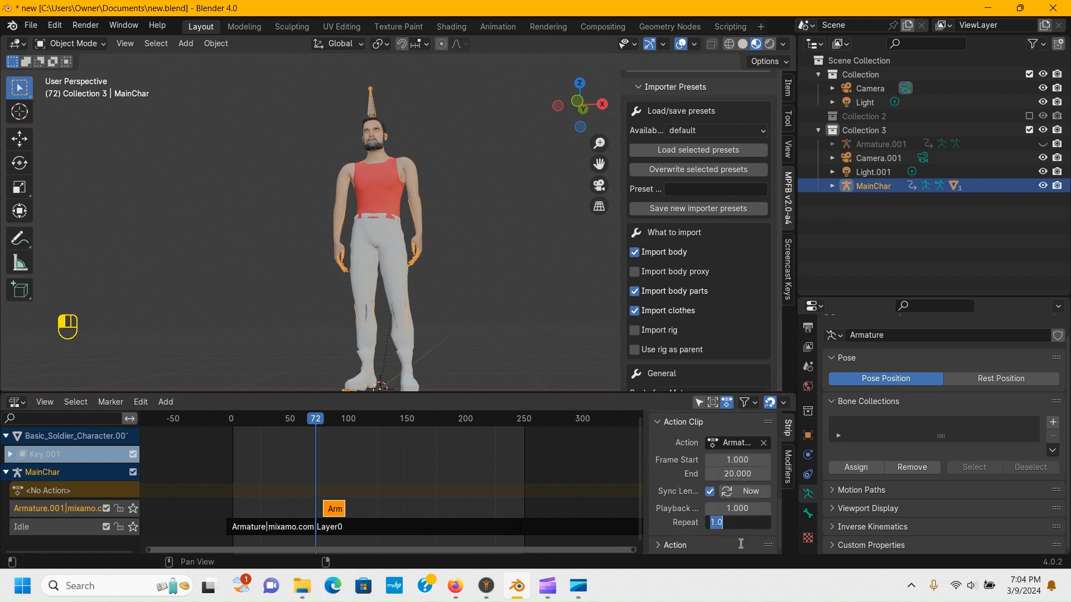
key(Return)
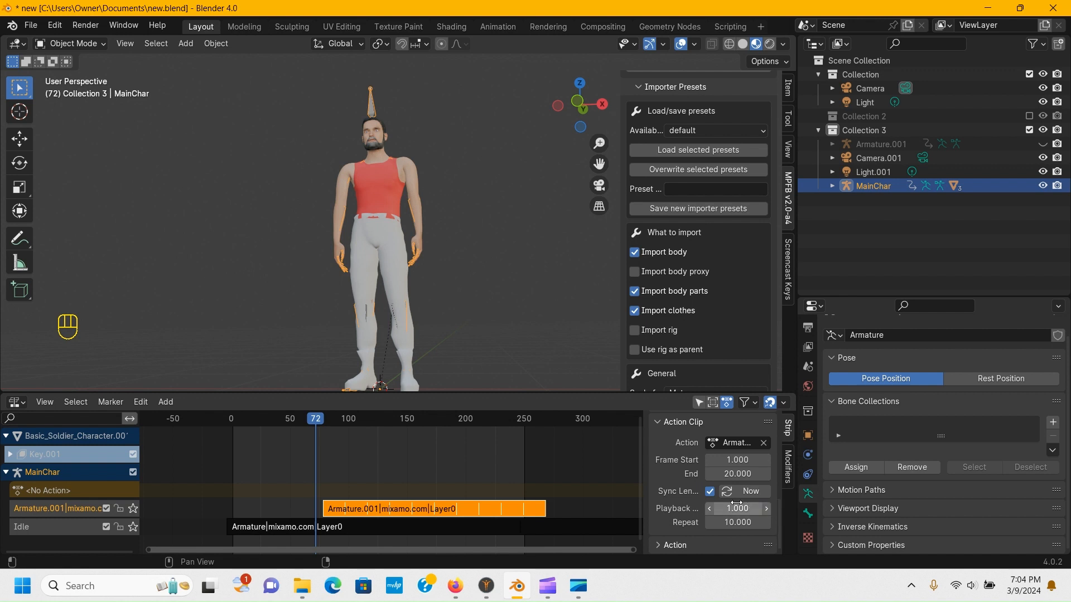
scroll(728, 501, up, 1)
scroll(728, 501, up, 4)
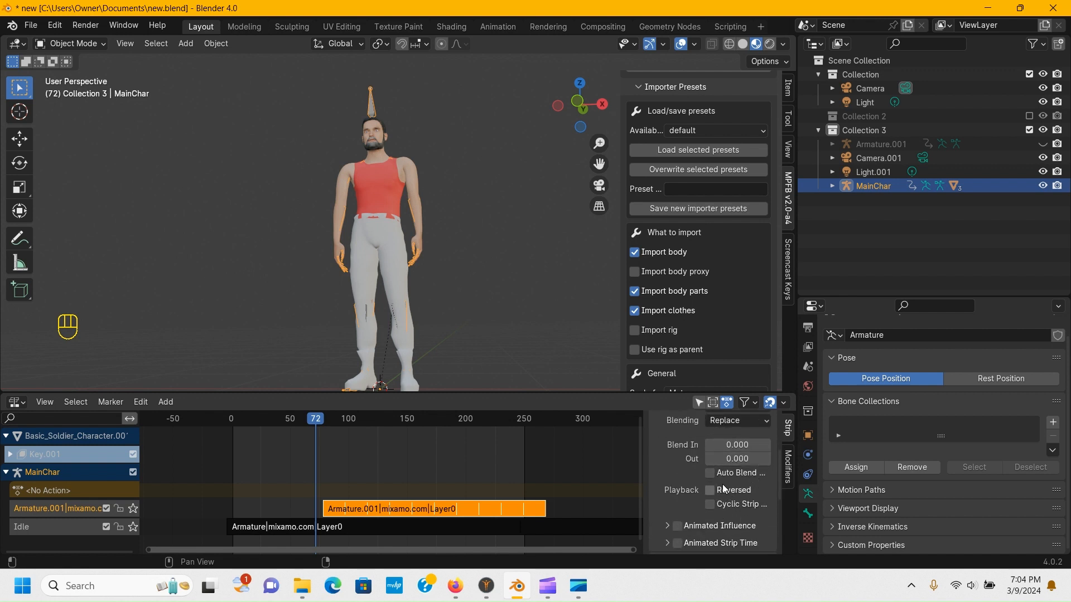
click(712, 474)
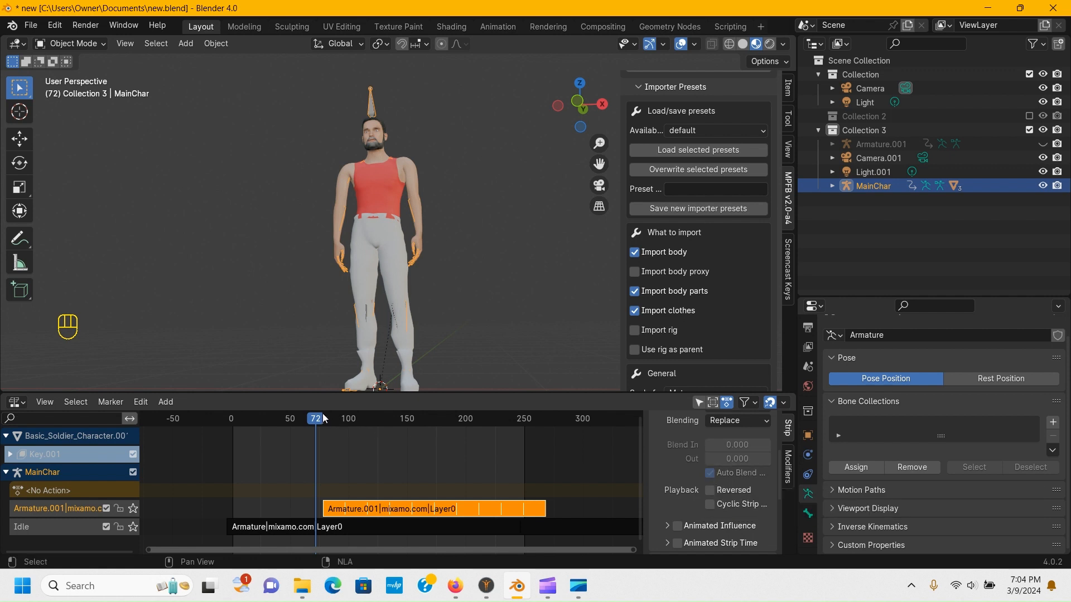
drag(318, 422, 316, 422)
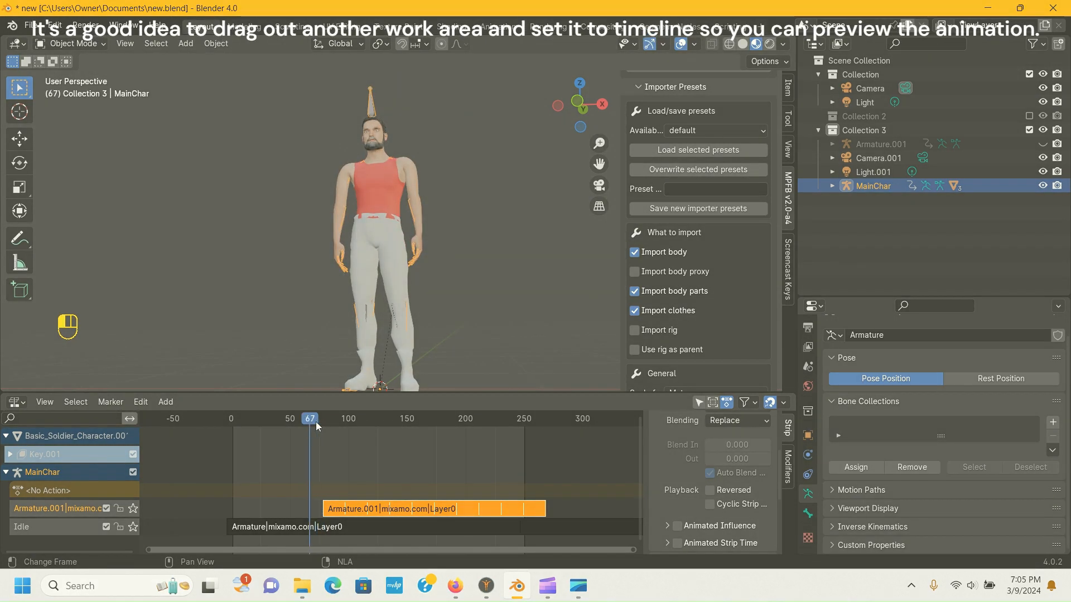
mouse_move(316, 423)
mouse_down()
mouse_move(356, 429)
mouse_move(306, 425)
mouse_up()
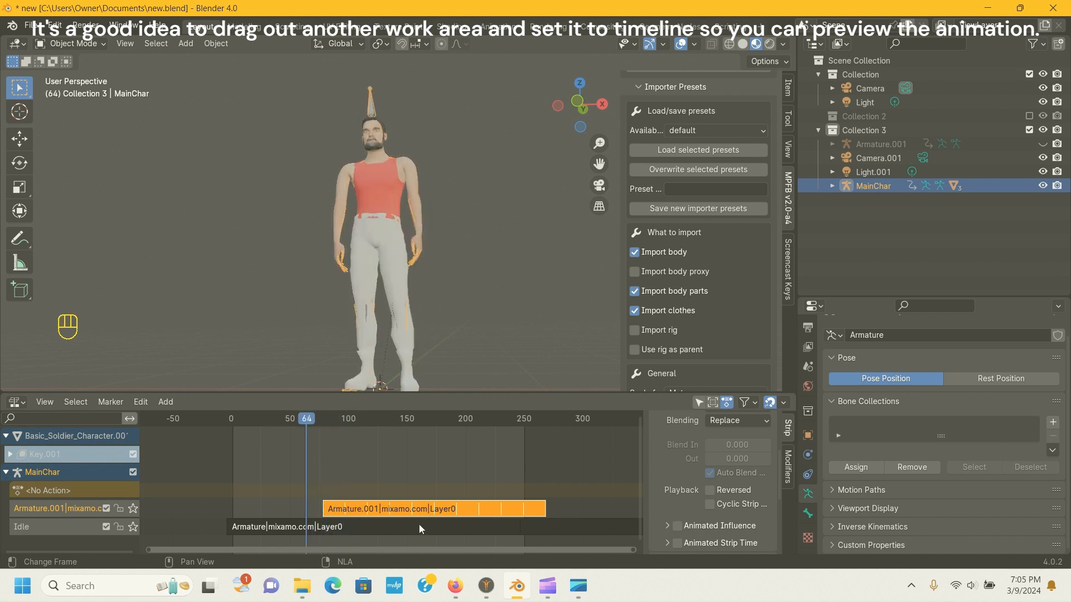
Step: Set the running strip's Blending to Replace and its Blend In to 20
scroll(416, 525, up, 2)
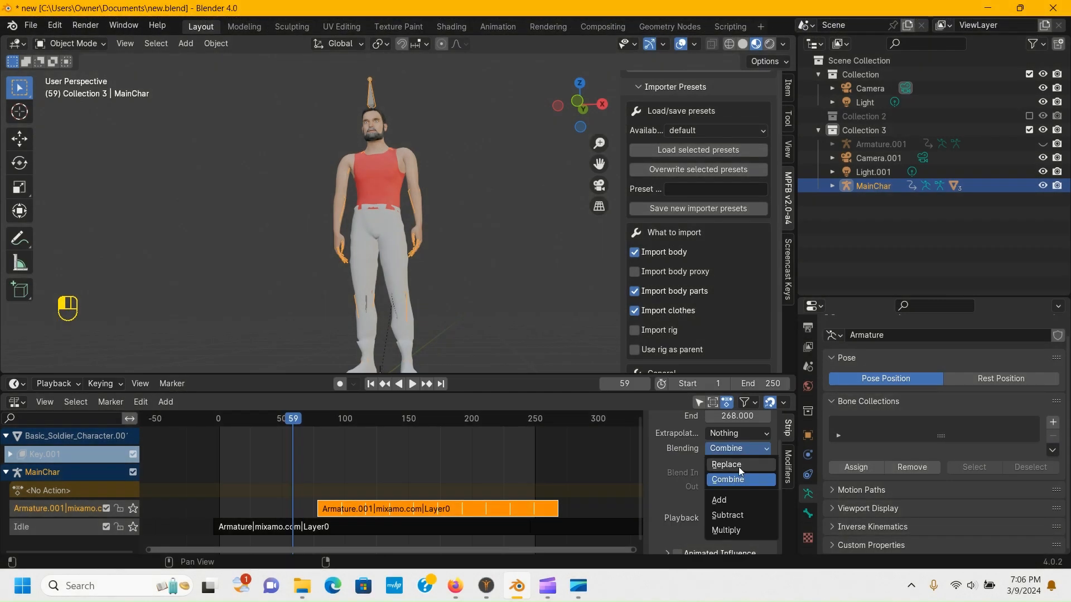
click(739, 466)
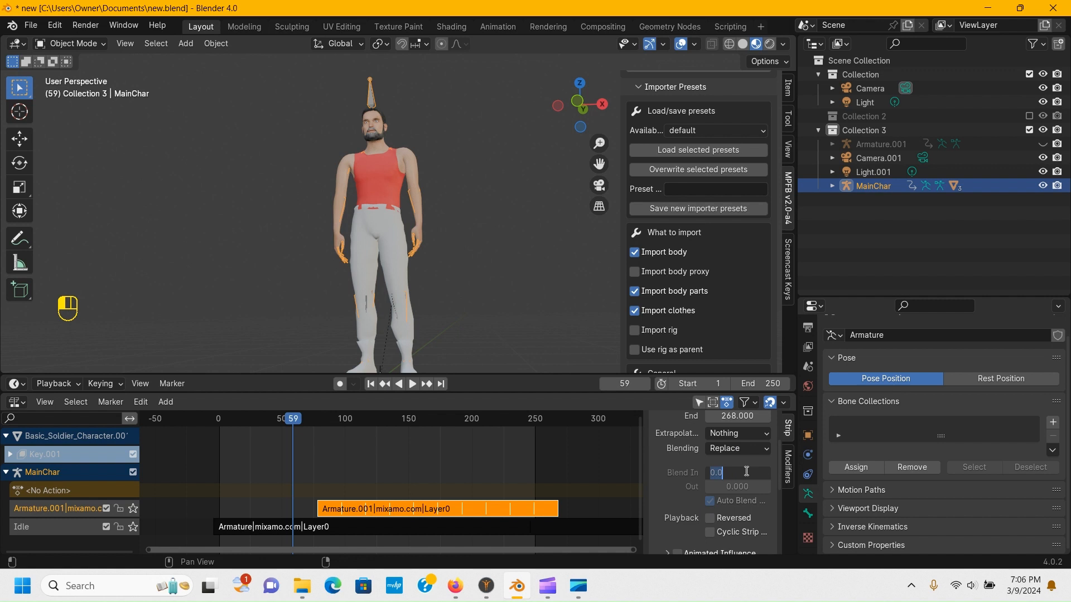
text(20)
key(Return)
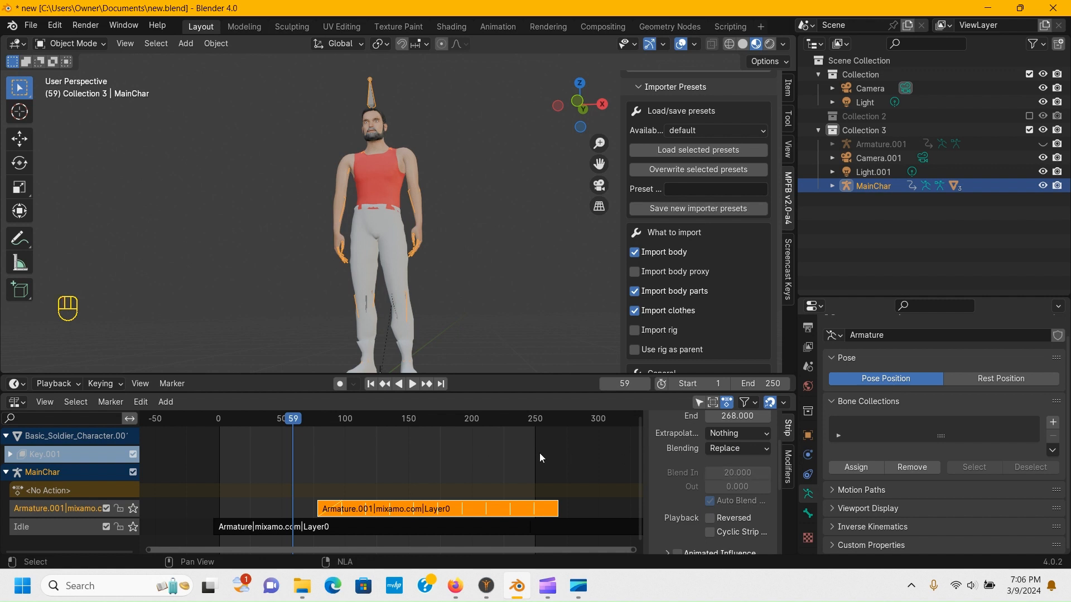
Step: Play the animation, replay it from frame 61, and examine the idle-to-running transition from another angle
click(412, 383)
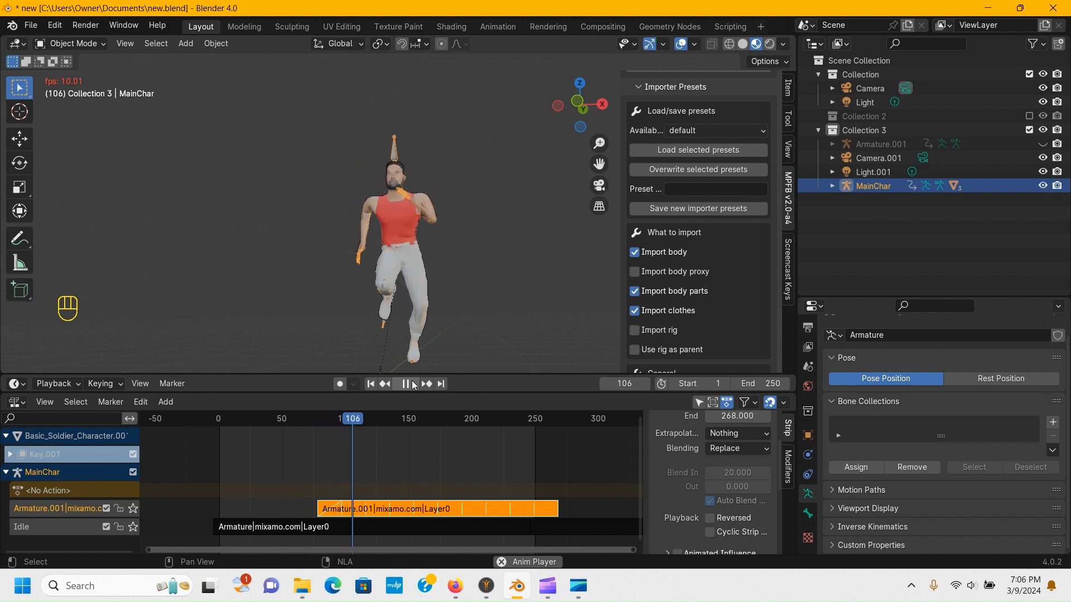
click(413, 384)
drag(353, 419, 296, 421)
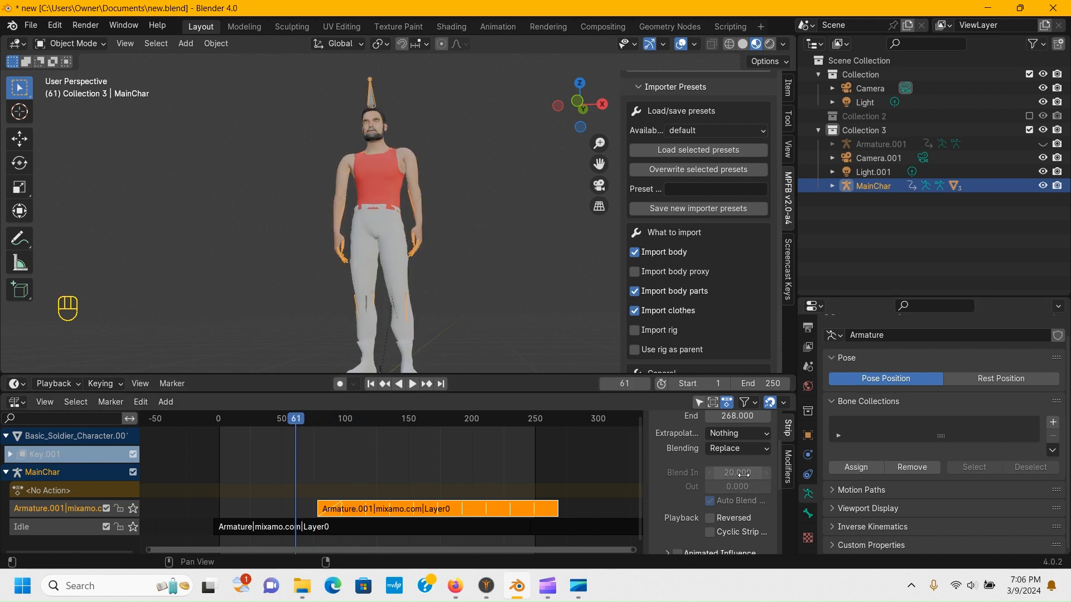
click(411, 385)
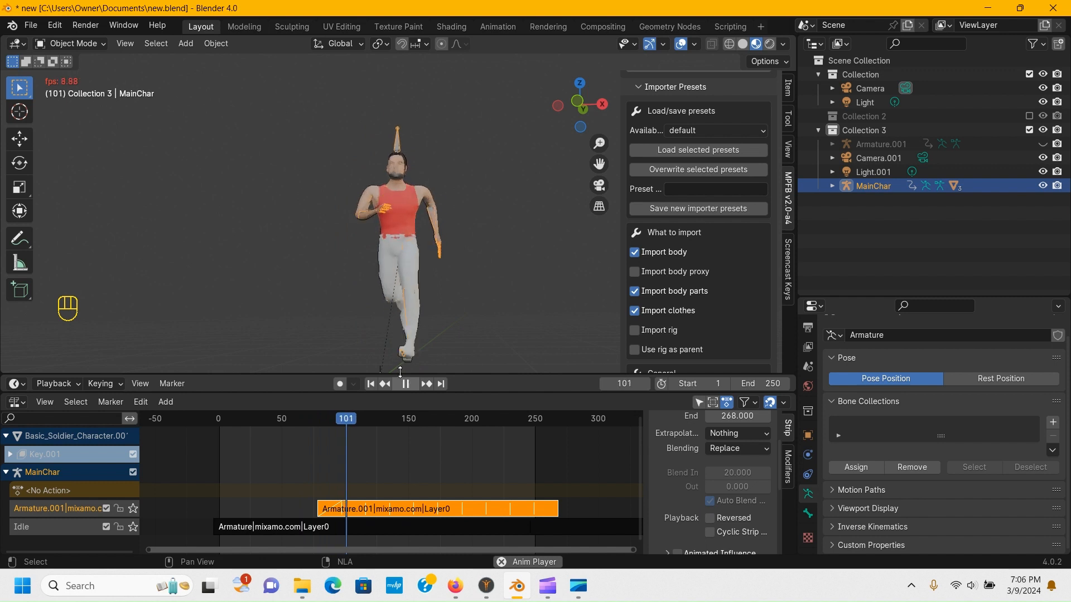
middle_drag(449, 272, 421, 276)
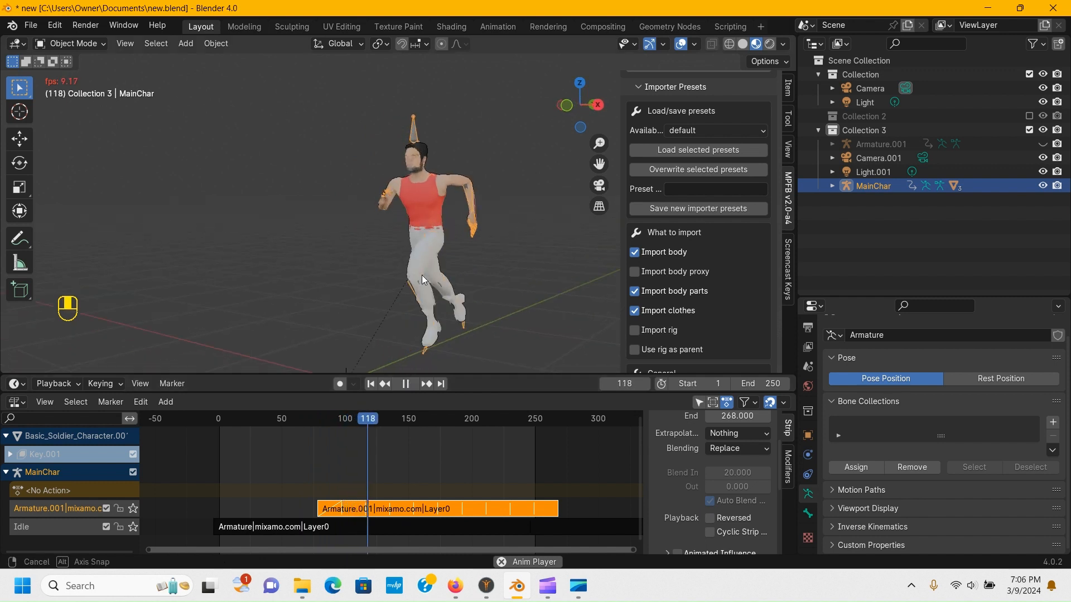
Step: Extend the scene's playback range by setting the end frame to 350
click(726, 487)
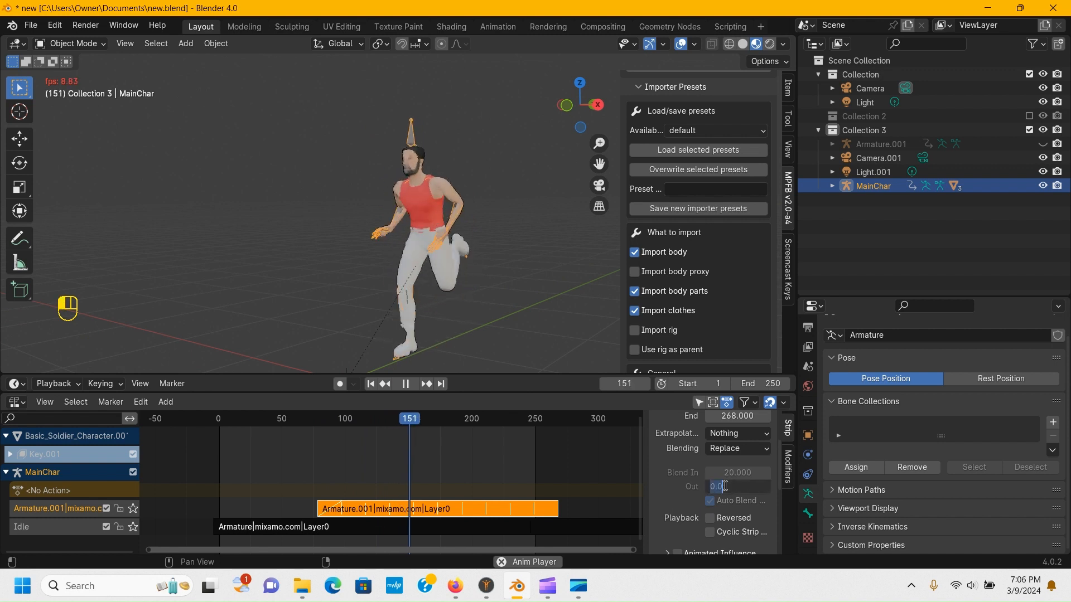
click(579, 456)
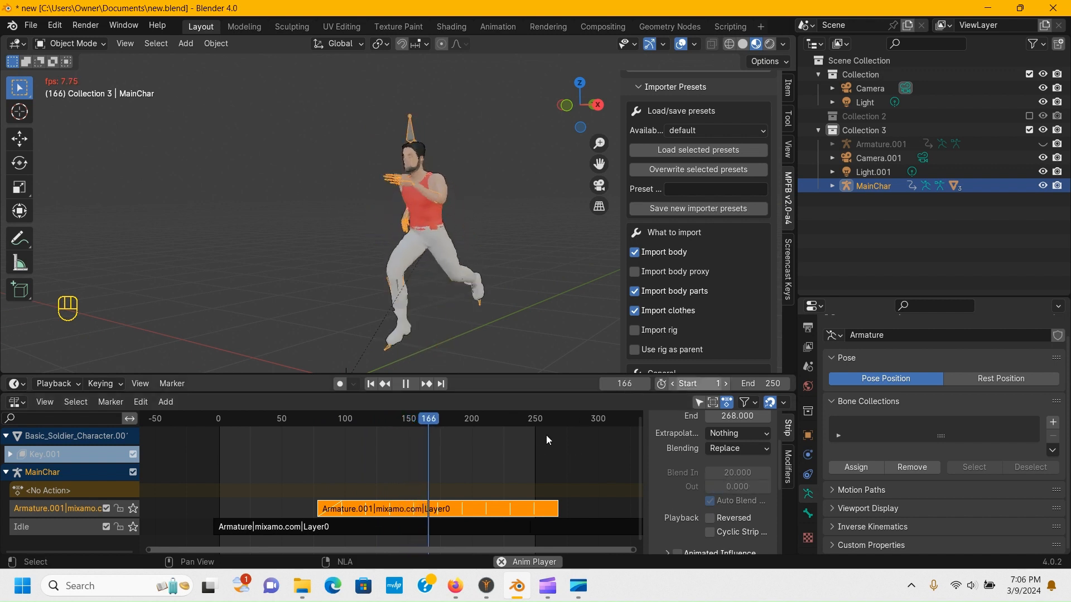
click(754, 384)
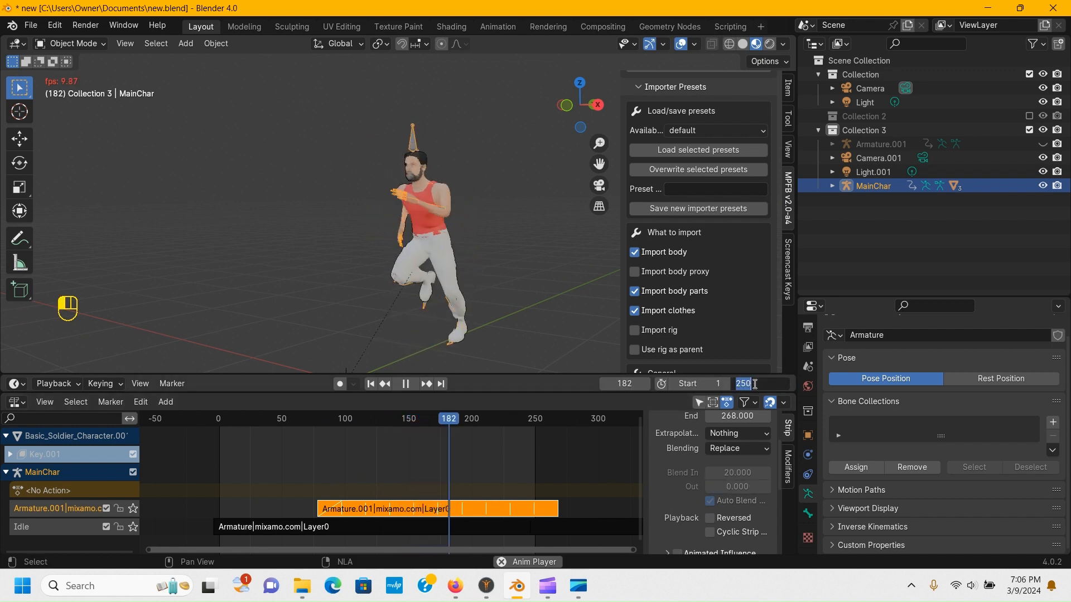
text(350)
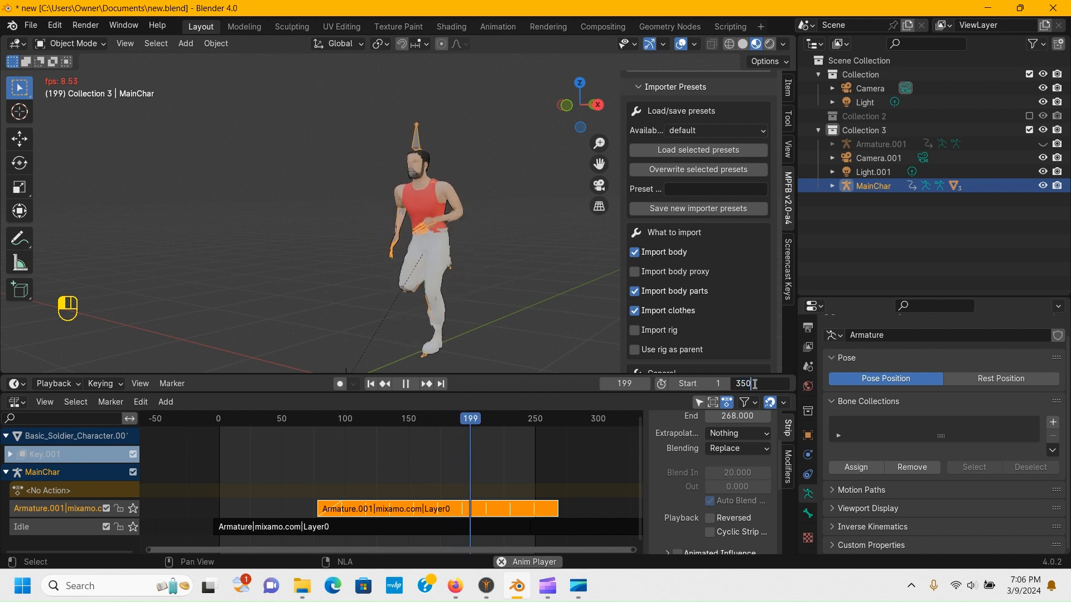
key(Return)
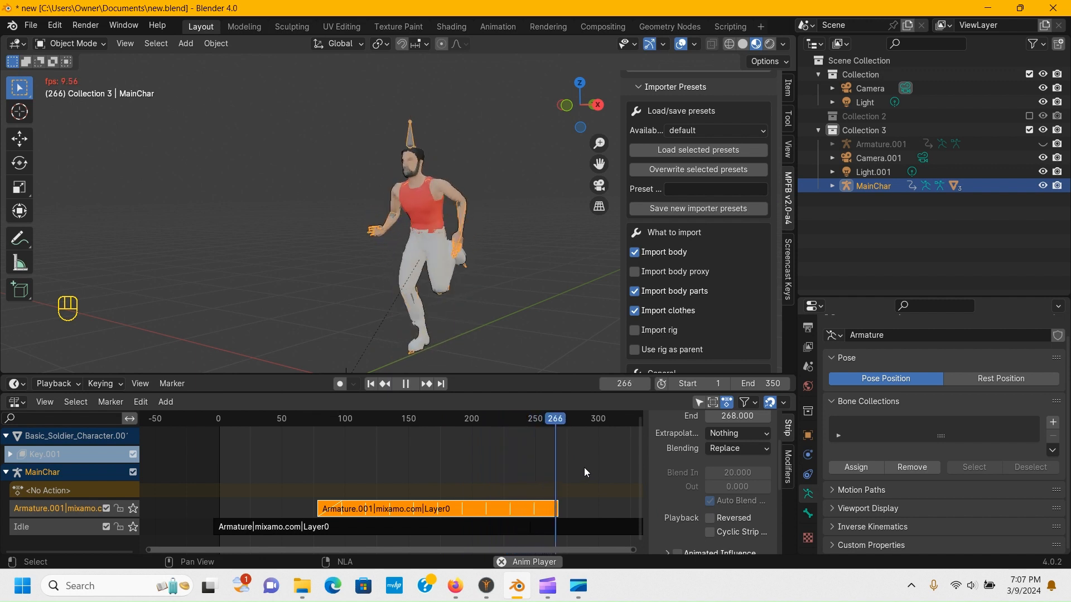
Step: Set the running strip's Blend Out to 20 and play the running-to-idle transition from frame 238
click(407, 384)
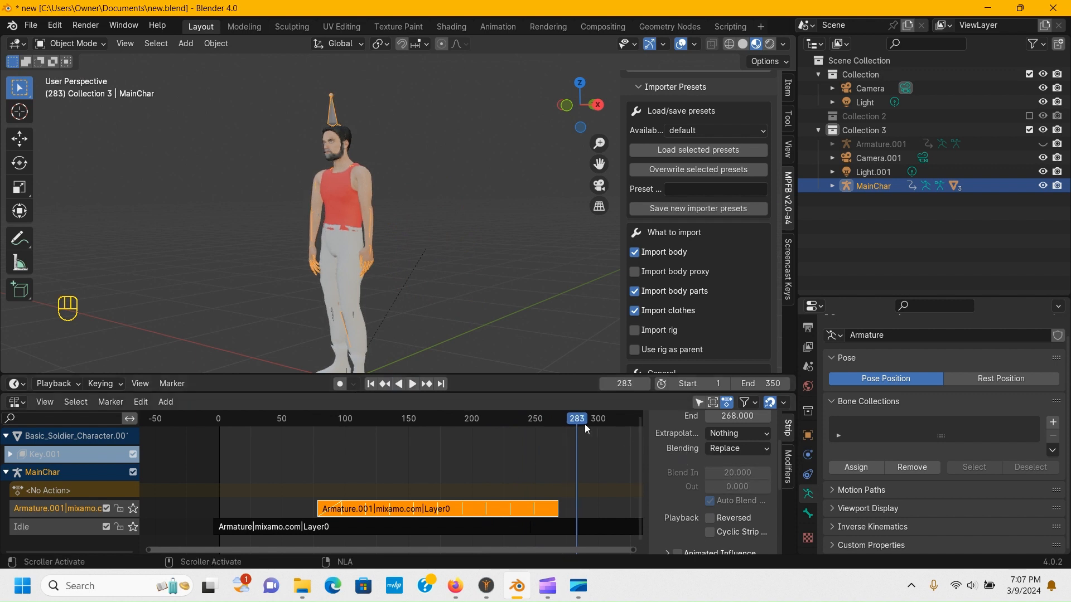
drag(576, 422, 520, 425)
click(736, 486)
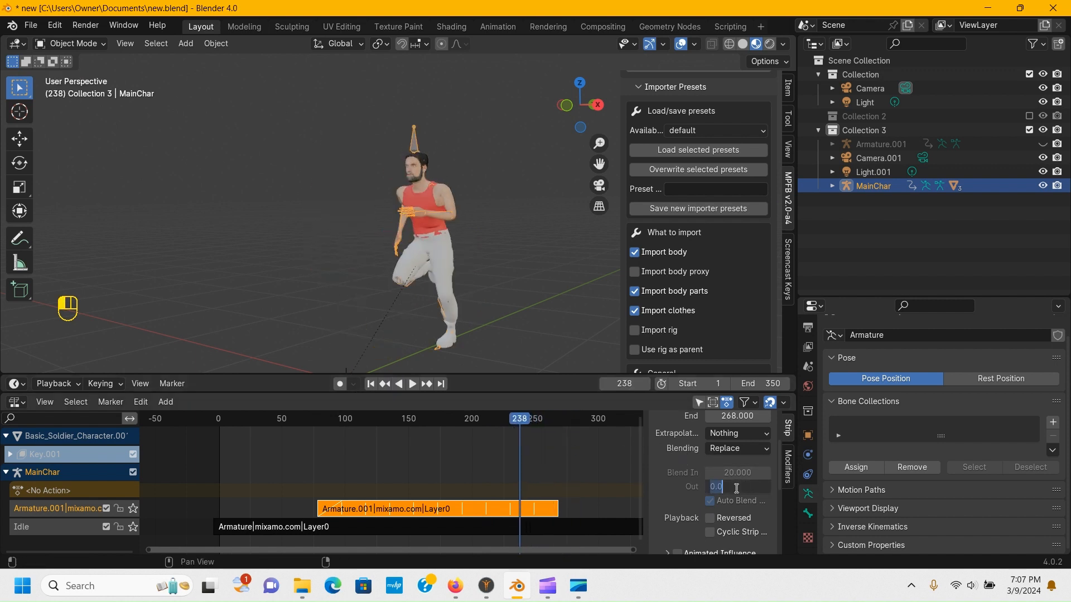
text(20)
key(Return)
click(413, 384)
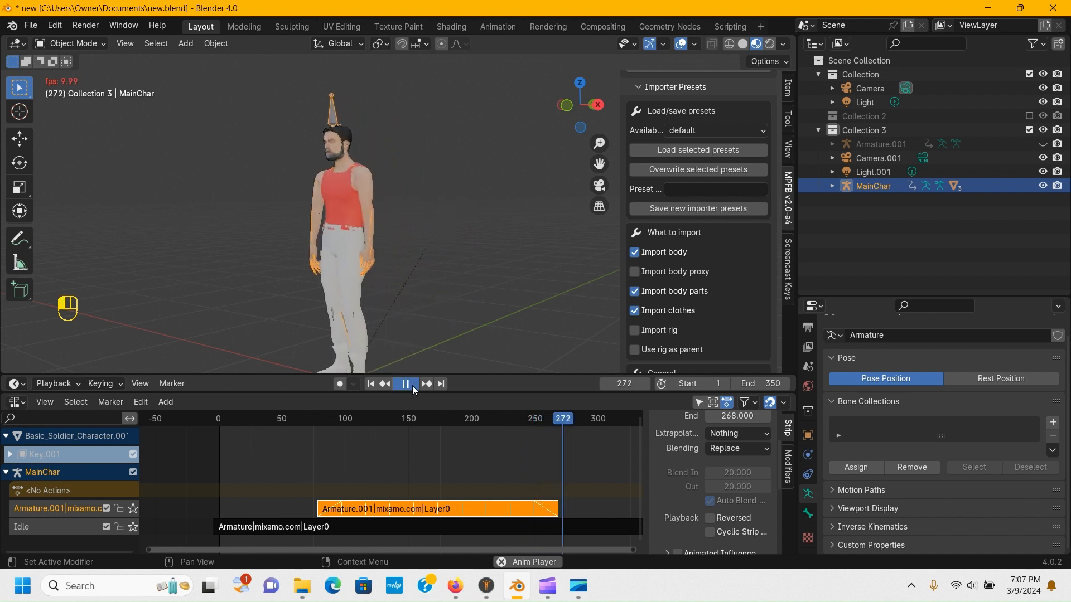
click(412, 386)
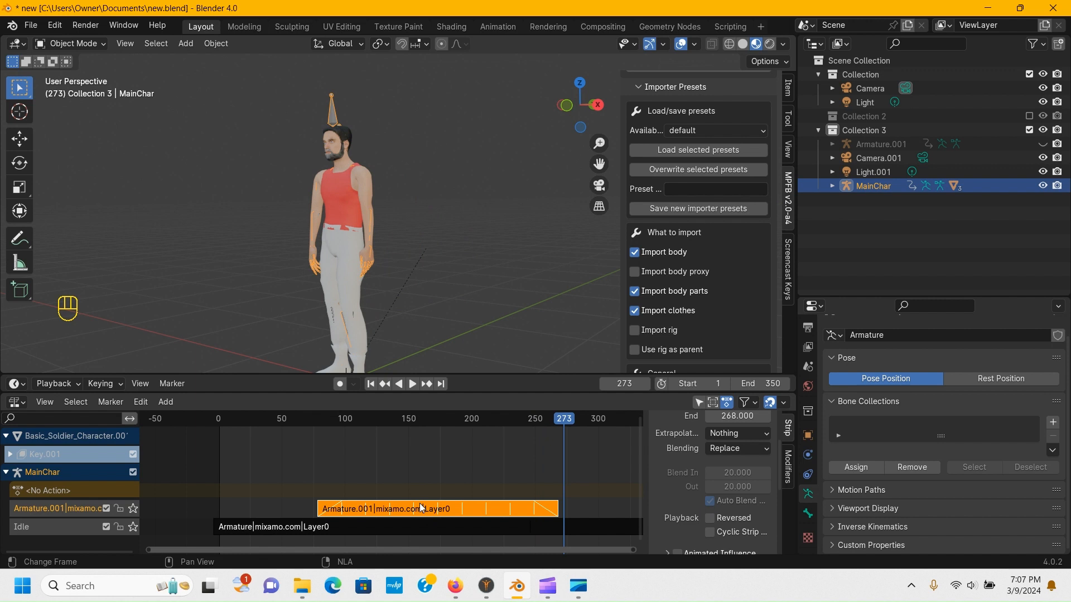
Step: Rename the running strip's NLA track under MainChar to Running
scroll(385, 435, down, 3)
middle_drag(268, 189, 350, 193)
scroll(370, 197, up, 4)
scroll(350, 192, down, 1)
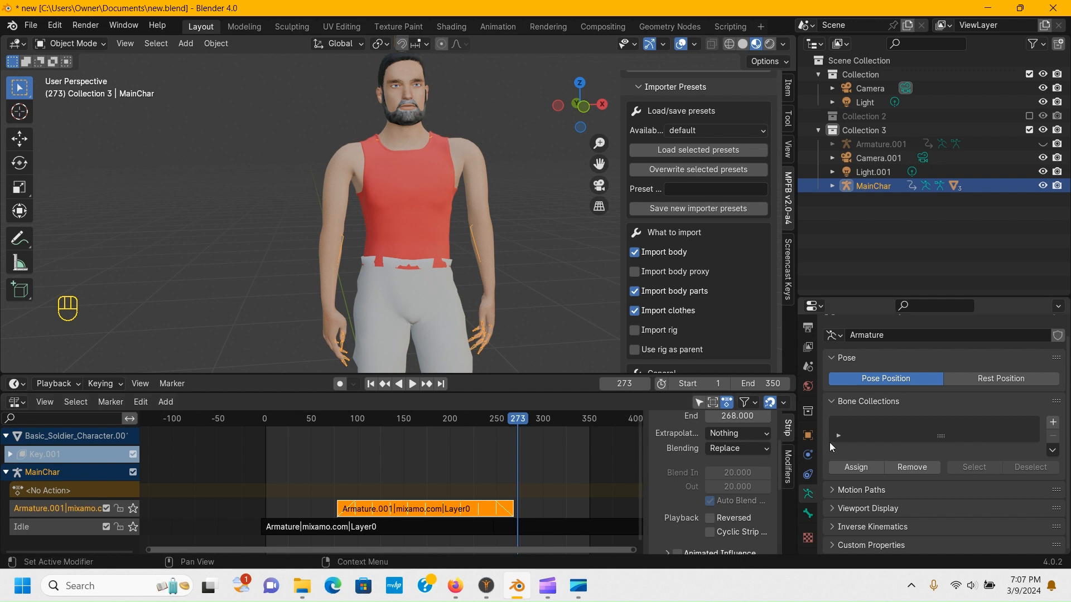
double_click(52, 510)
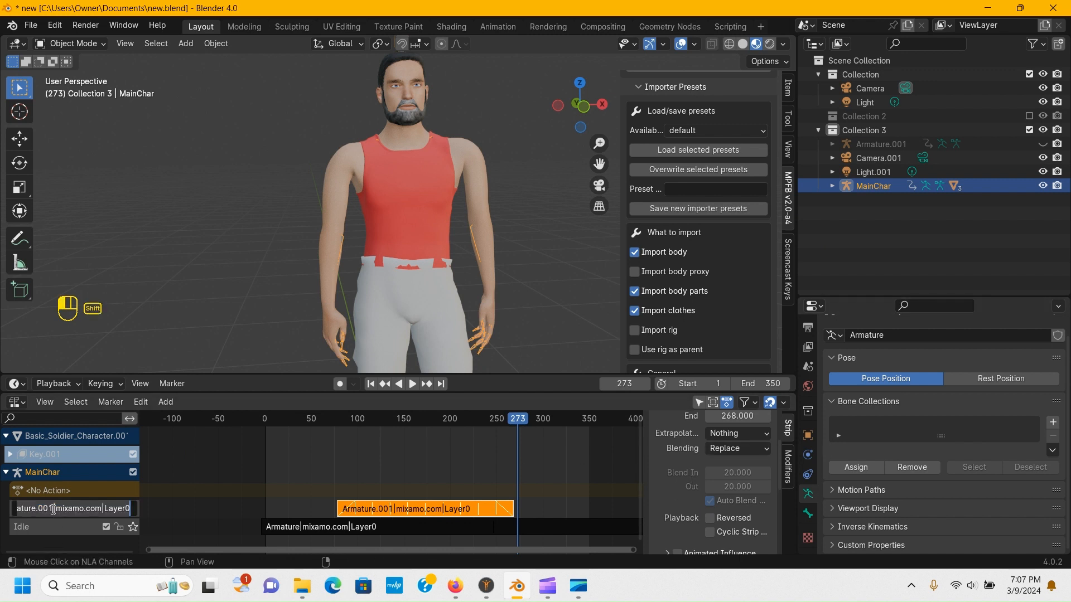
text(Ru)
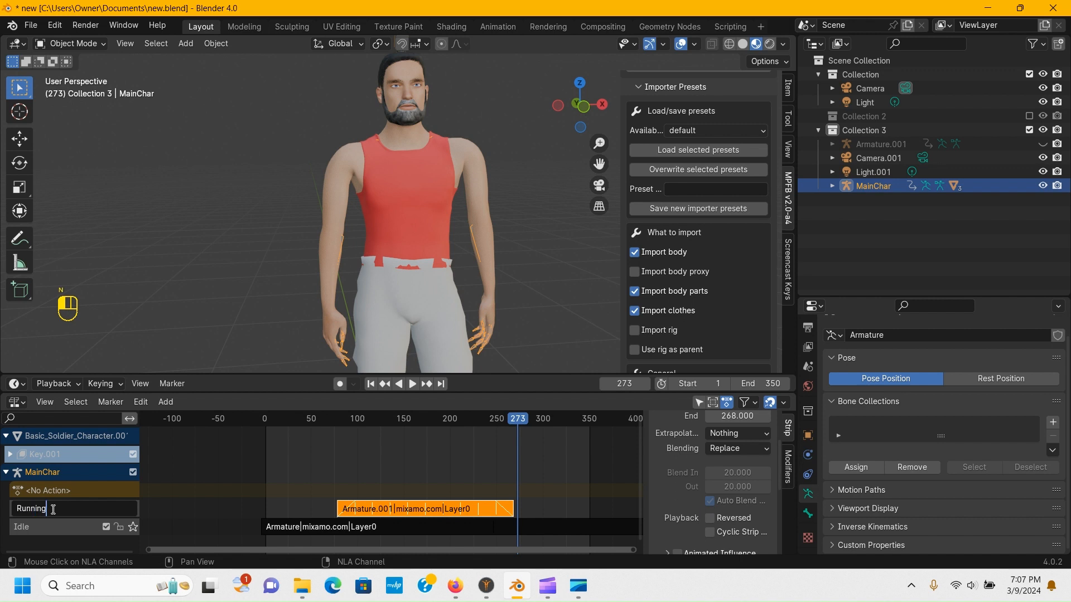
text(nning)
key(Return)
Step: Shrink the NLA editor and timeline areas to enlarge the 3D viewport around the whole character
scroll(424, 200, down, 4)
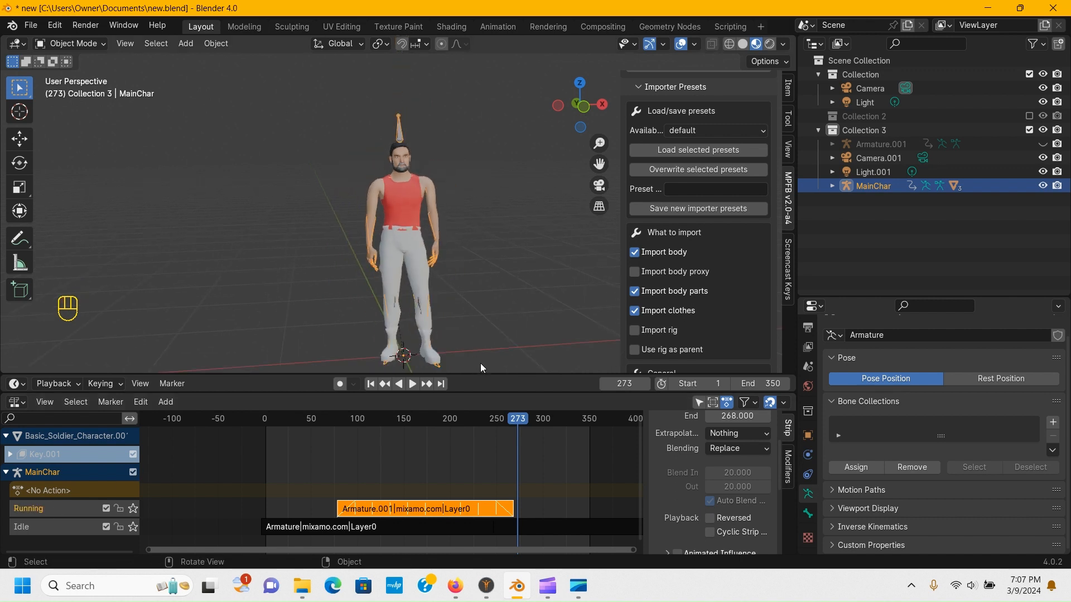
drag(478, 393, 491, 478)
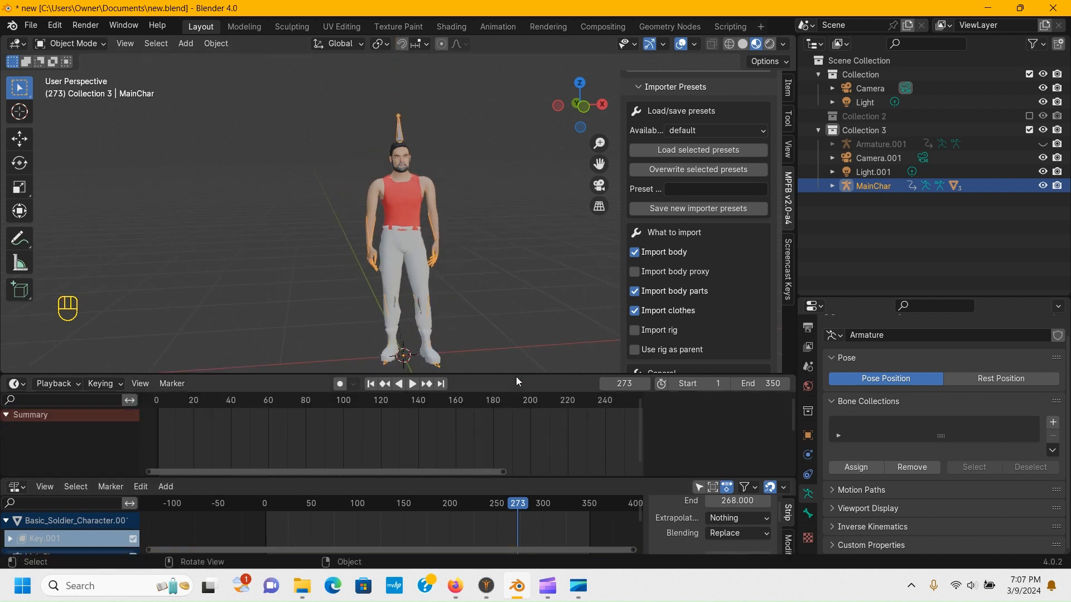
drag(514, 375, 514, 446)
middle_drag(479, 323, 436, 298)
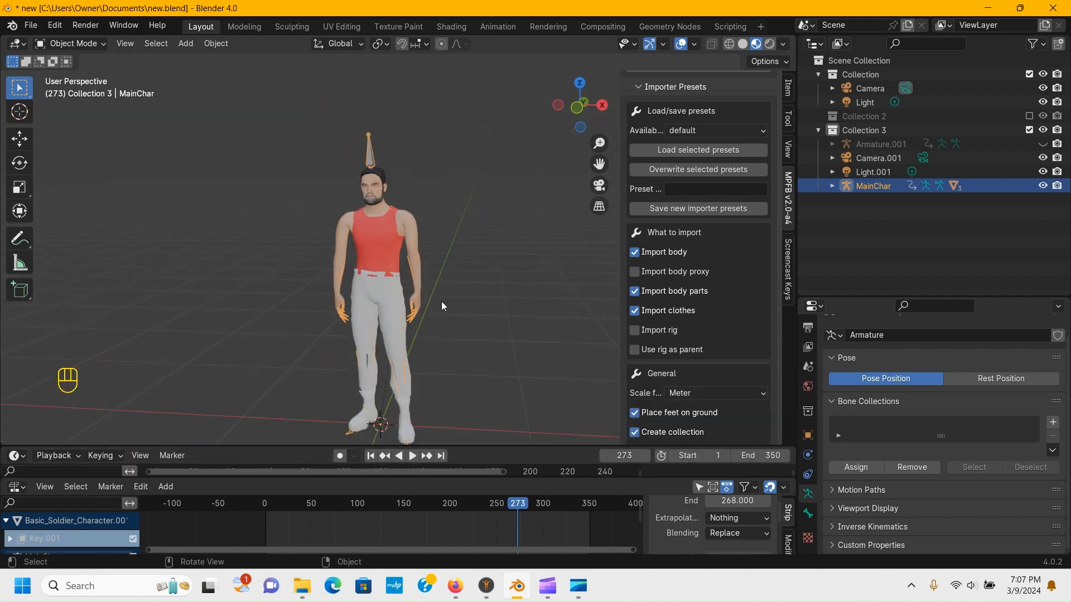